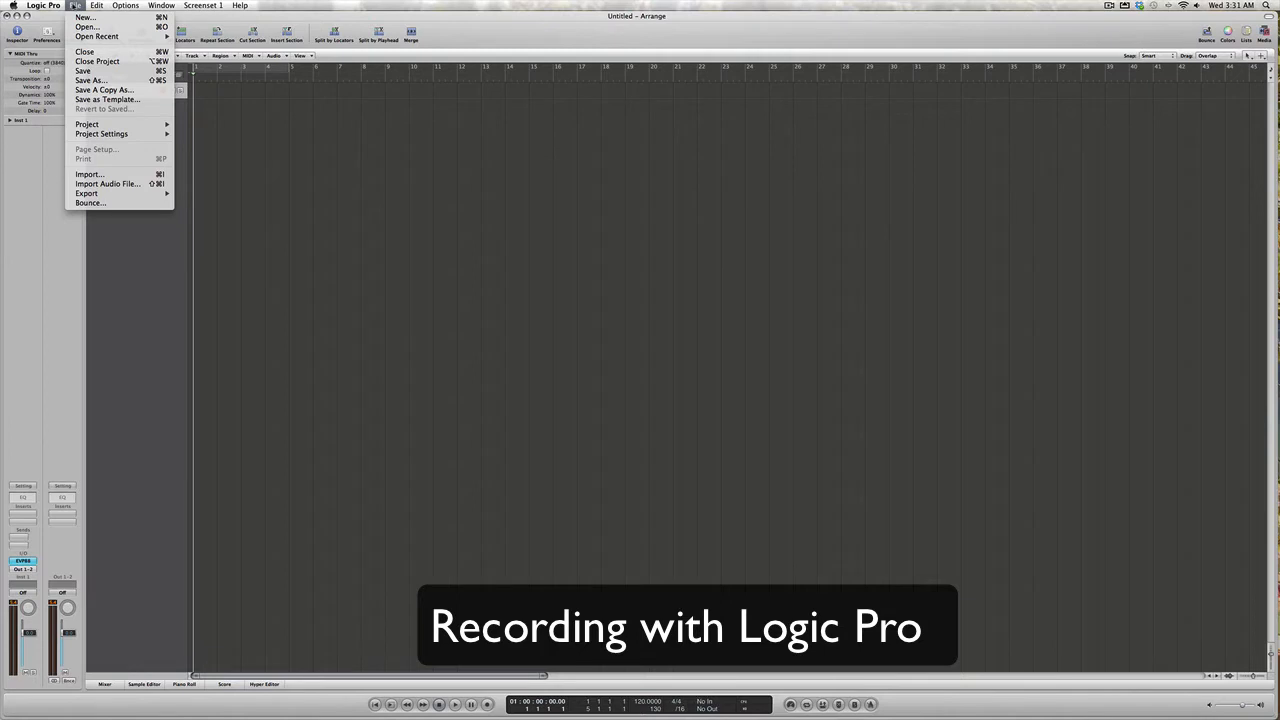
Close the current project and start a new one from the Empty Project template
left_click(86, 17)
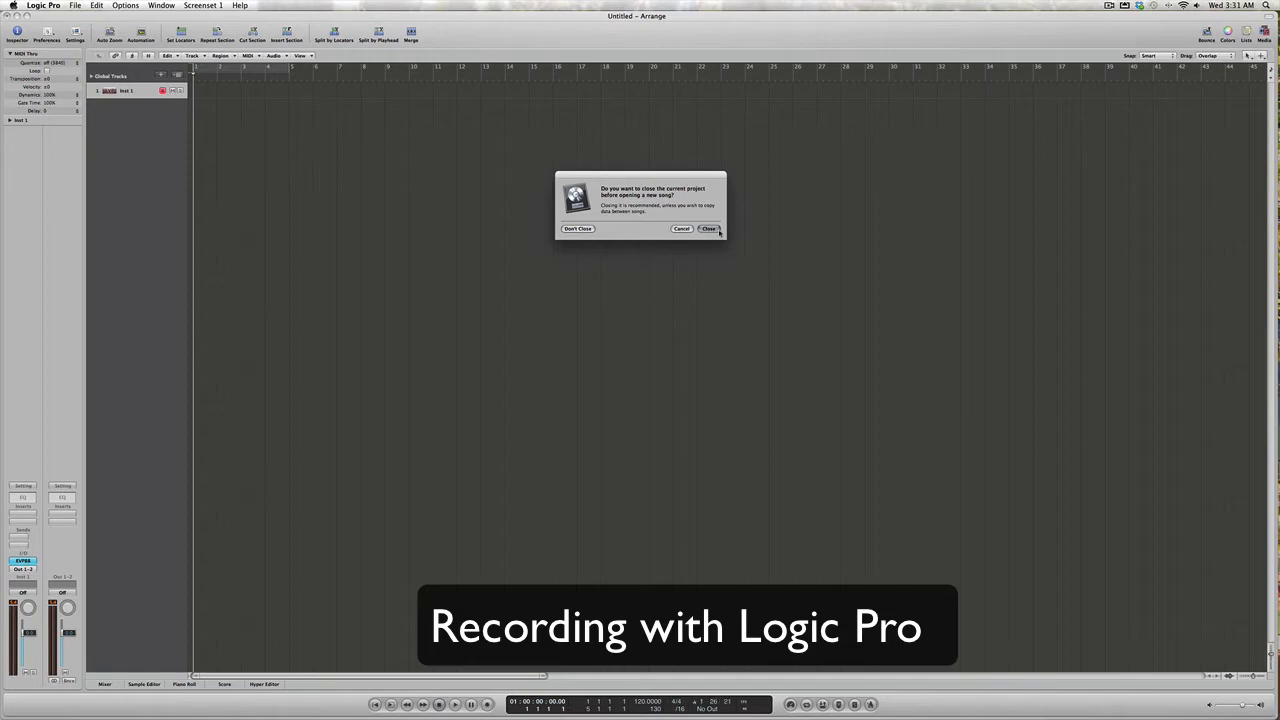
left_click(716, 230)
left_click(576, 226)
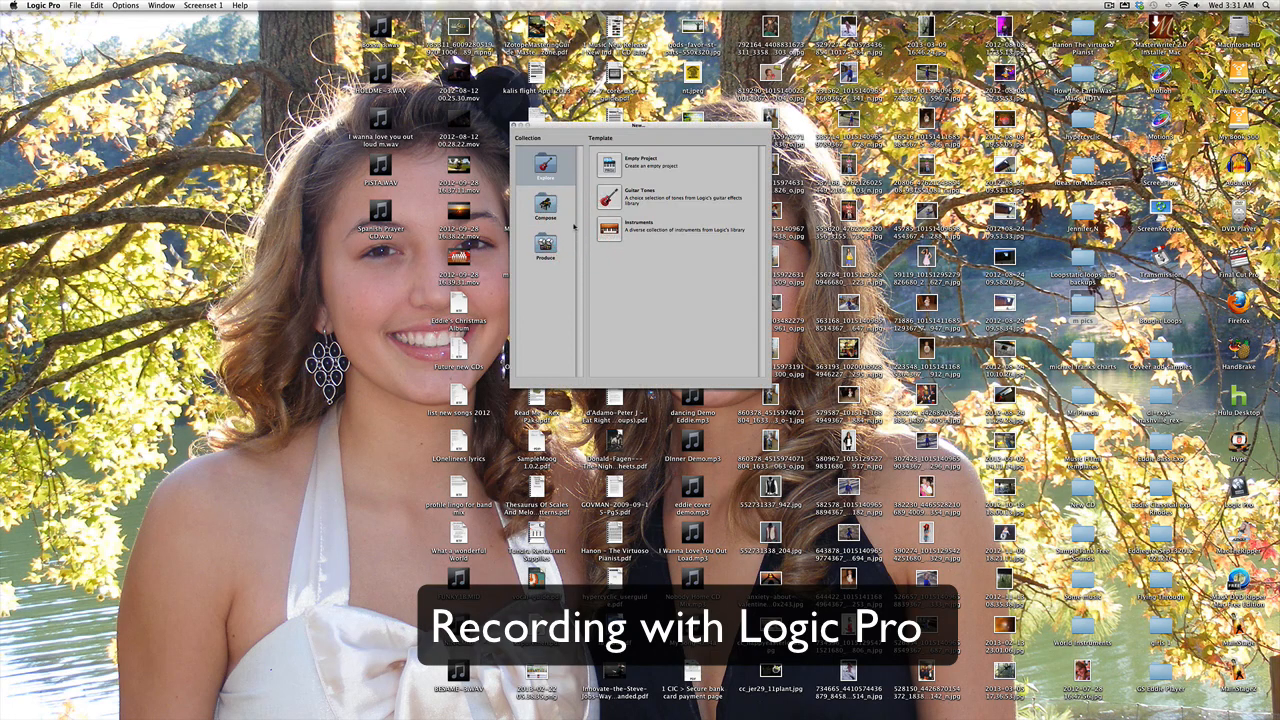
double_click(611, 164)
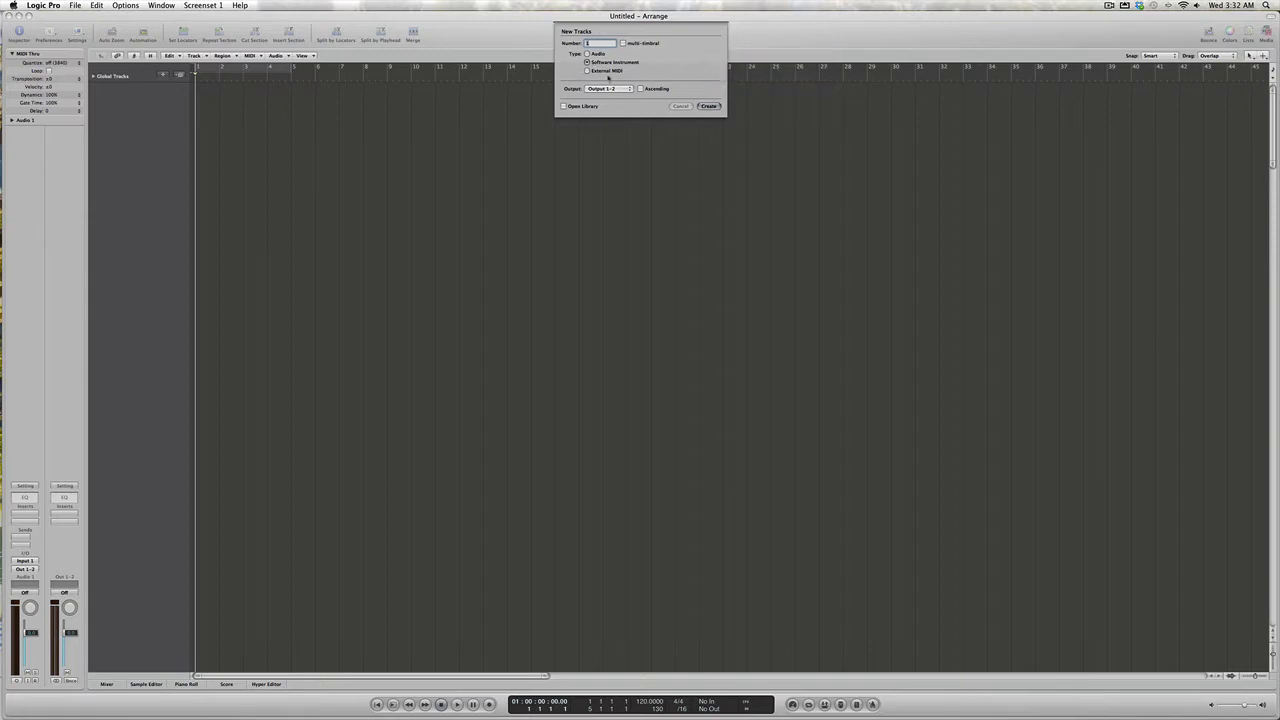
Create 8 software instrument tracks with multi-timbral left off and output set to Output 1-2
type("8")
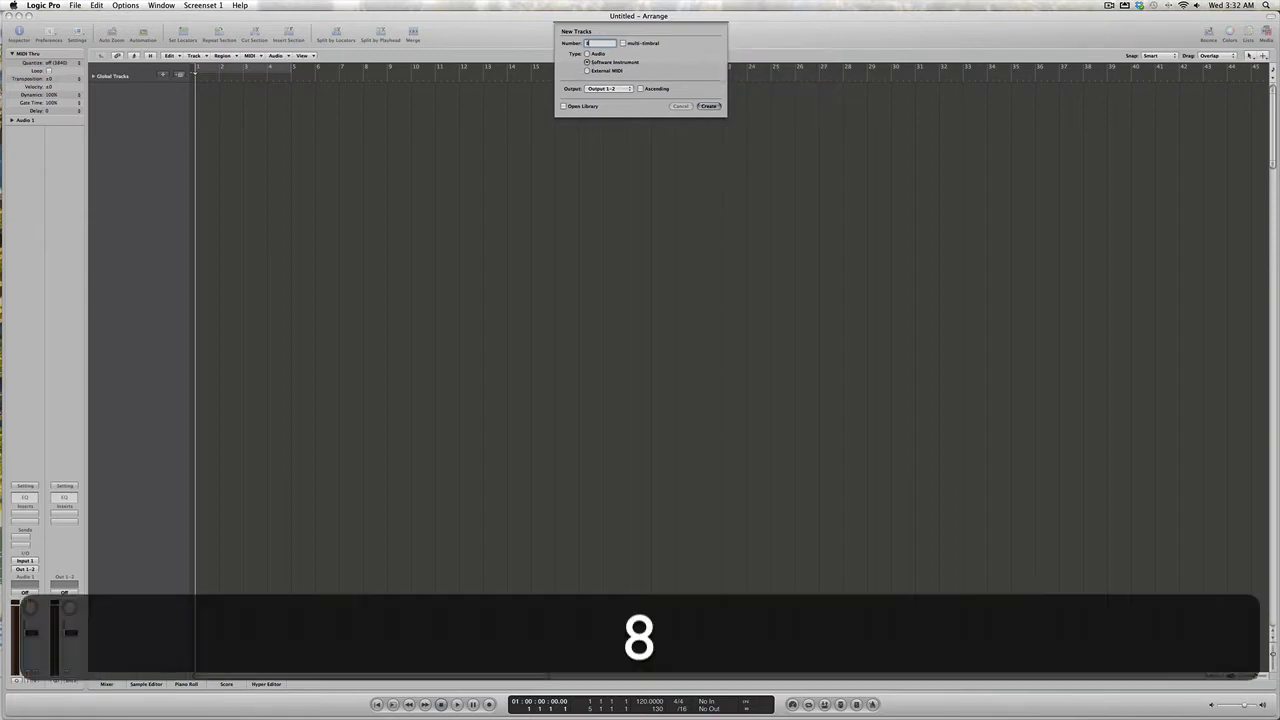
left_click(622, 43)
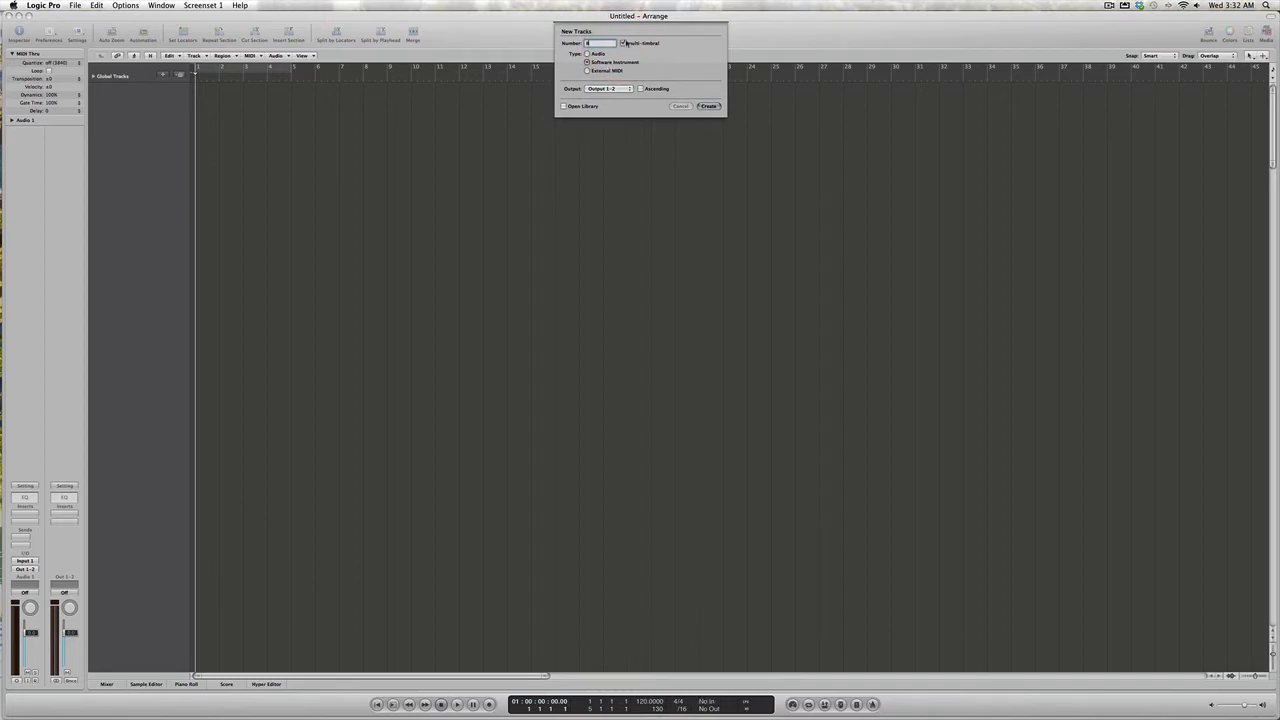
left_click(623, 43)
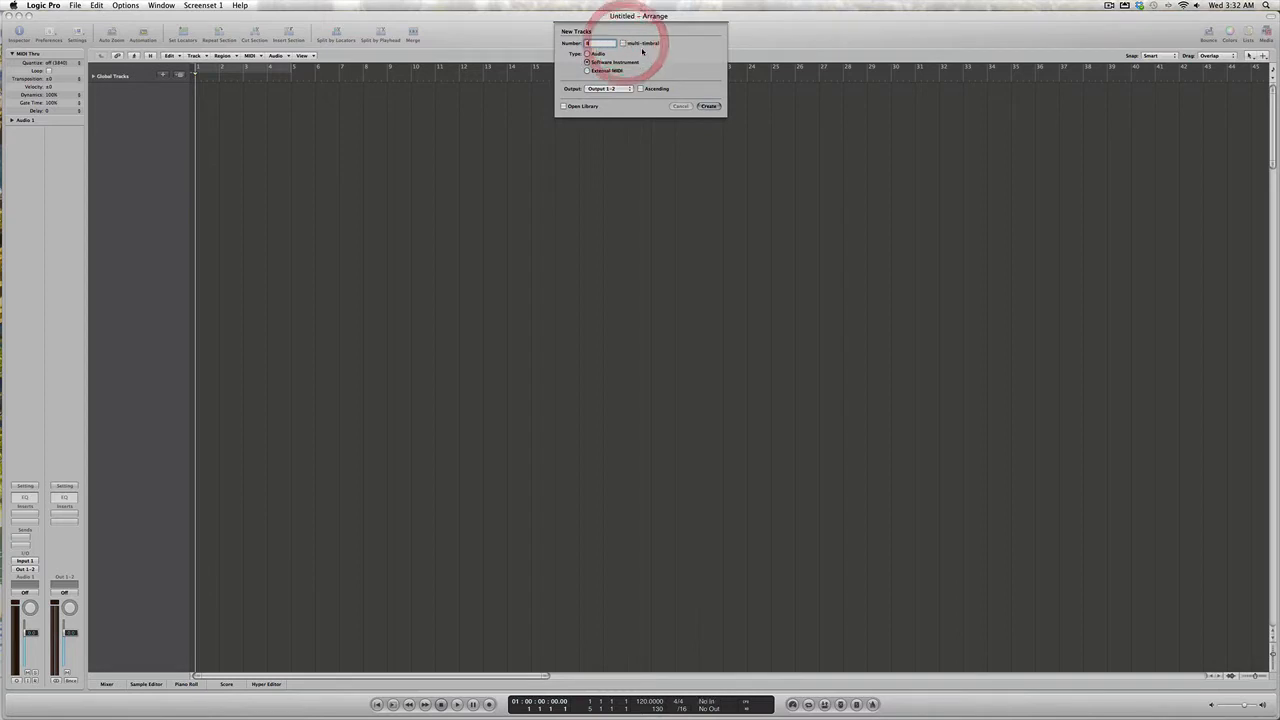
left_click(710, 106)
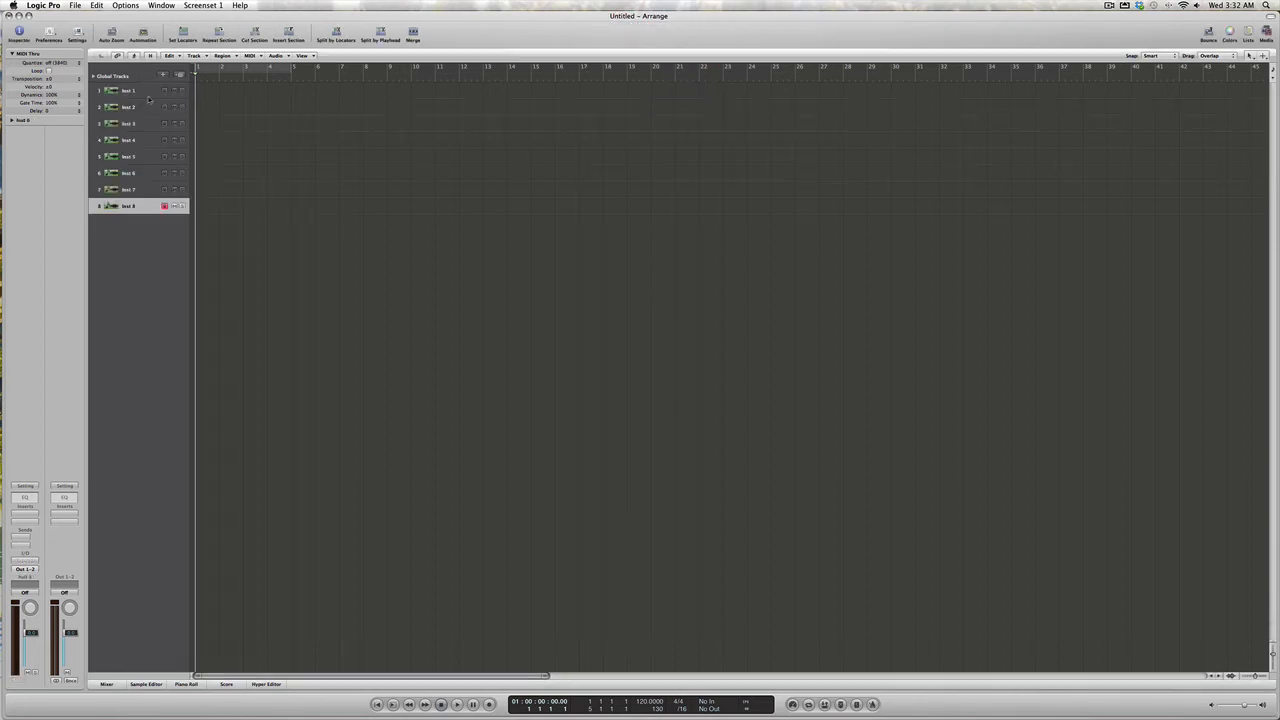
Load the Spectrasonics Stylus RMX instrument on the first track and move its window away from the track list
left_click(138, 92)
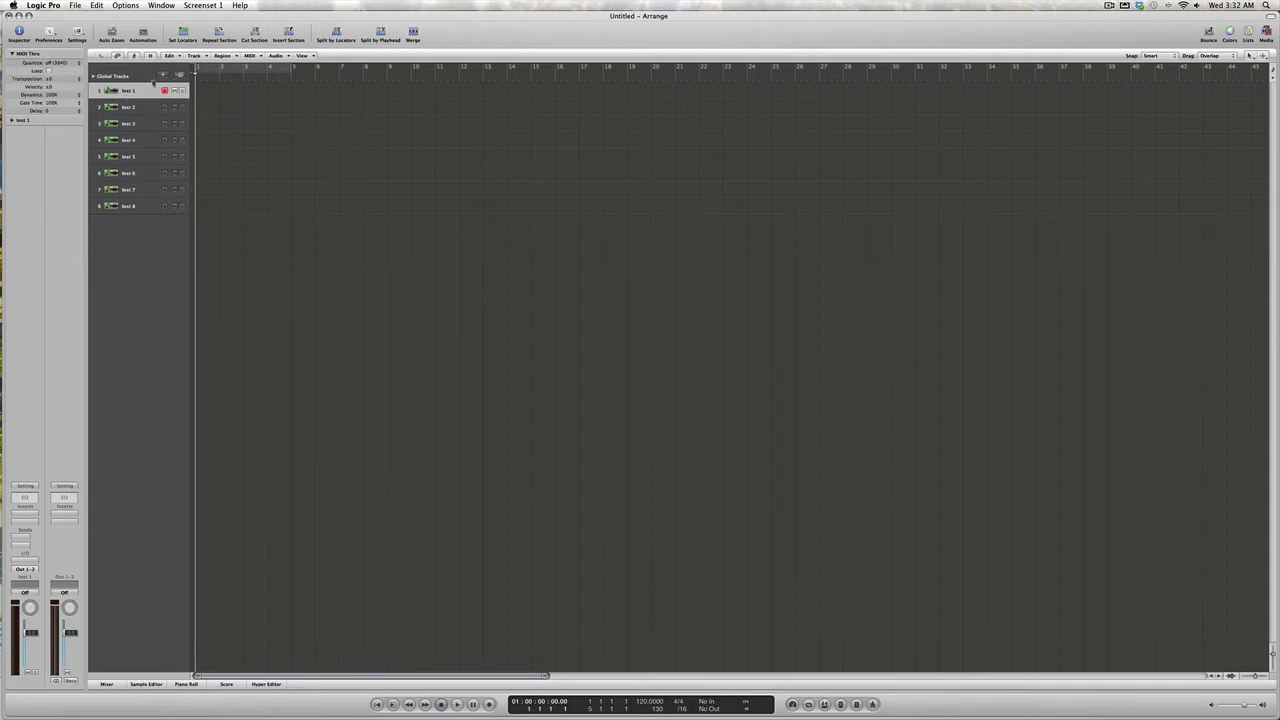
left_click(163, 77)
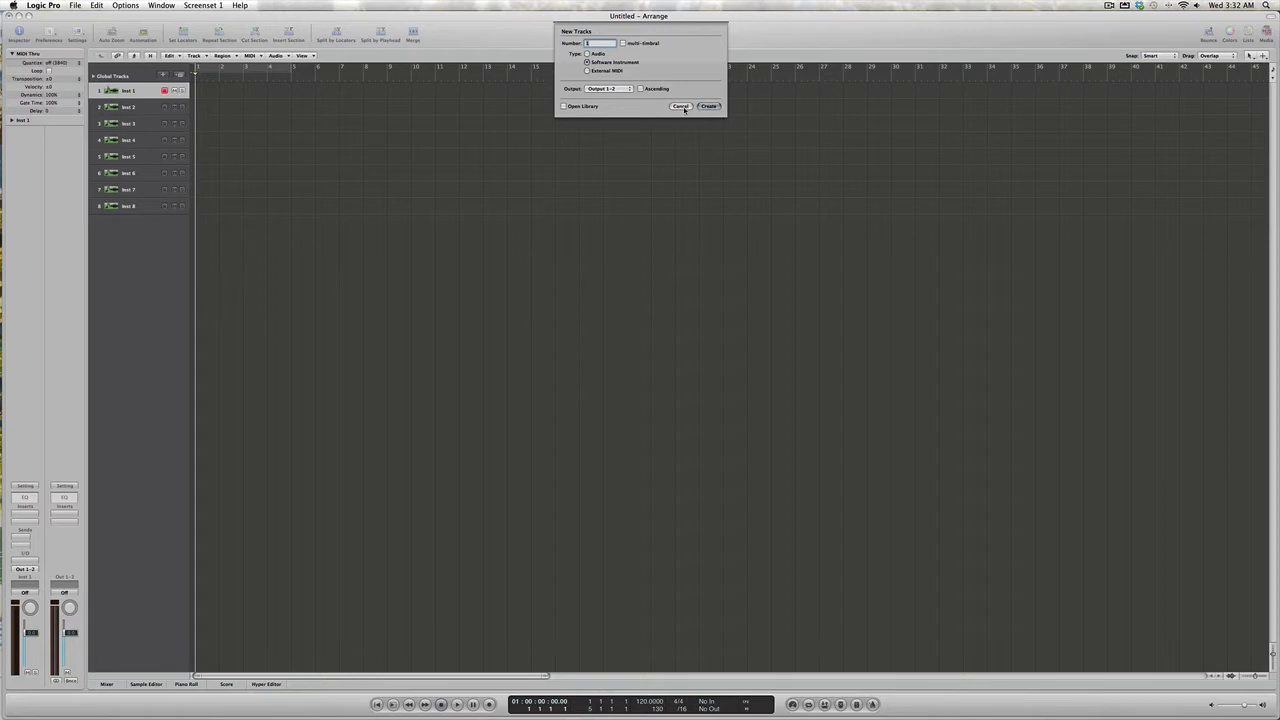
left_click(682, 107)
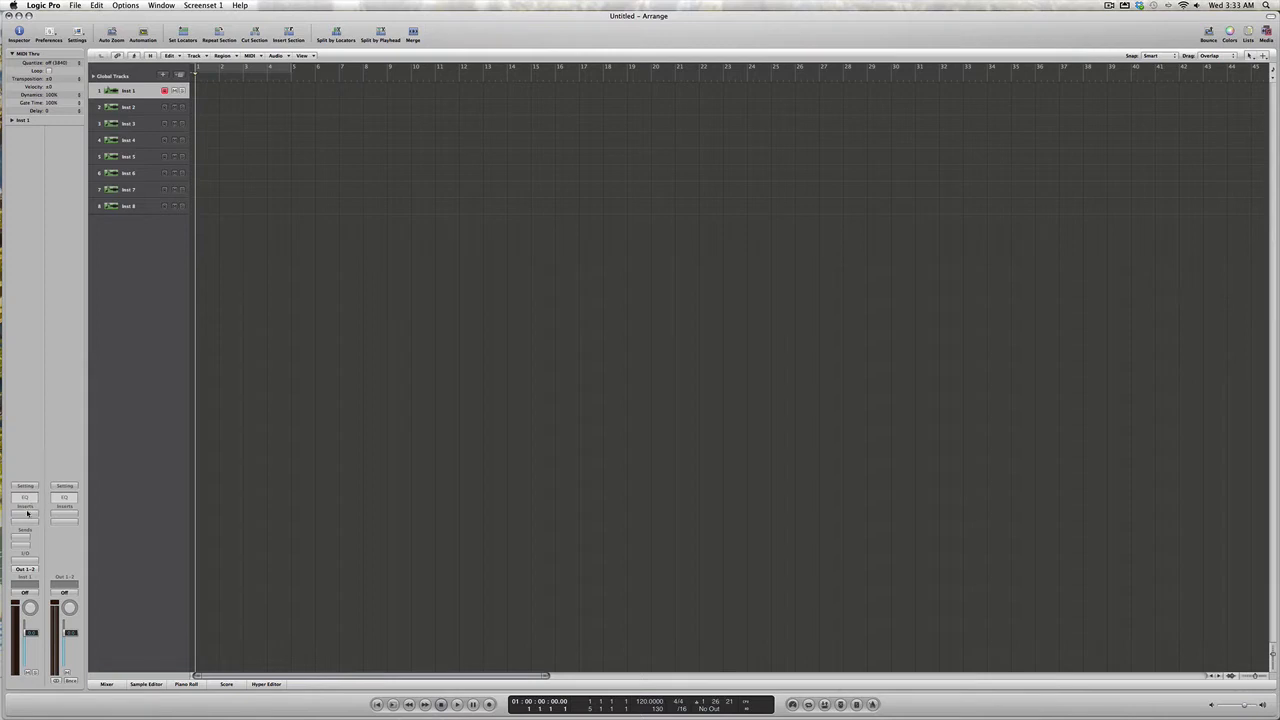
left_click(25, 561)
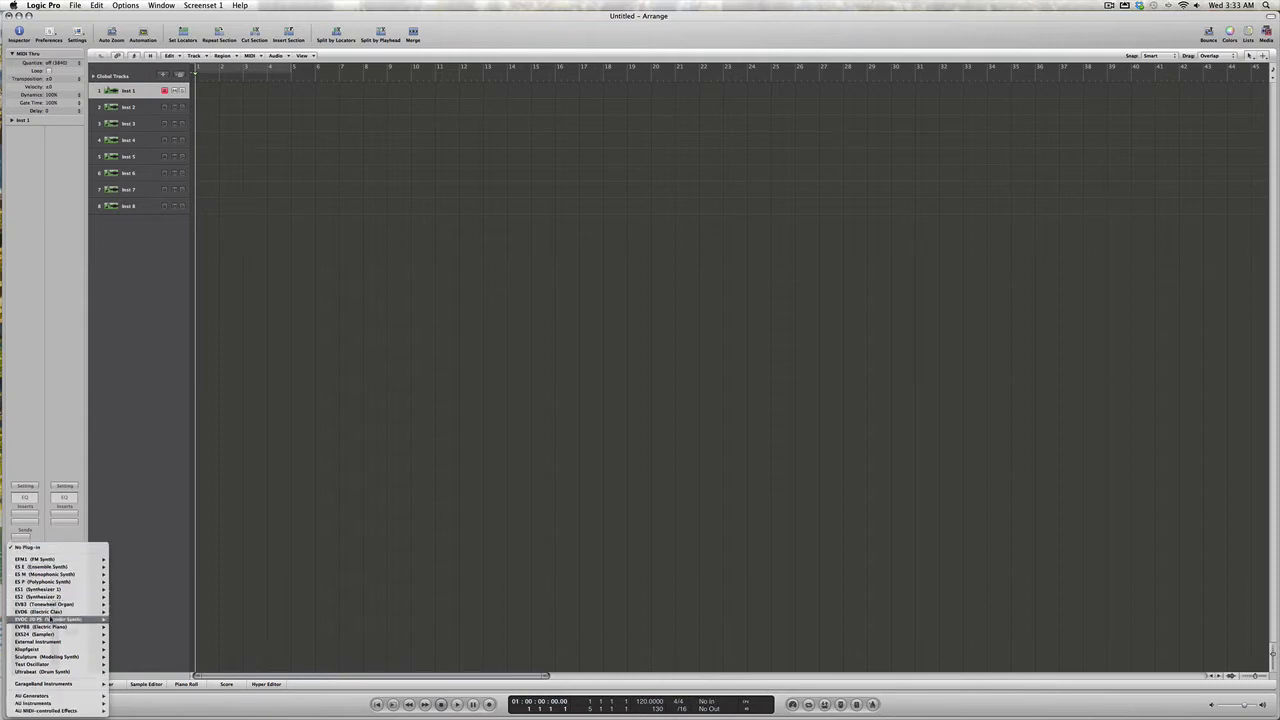
mouse_move(49, 642)
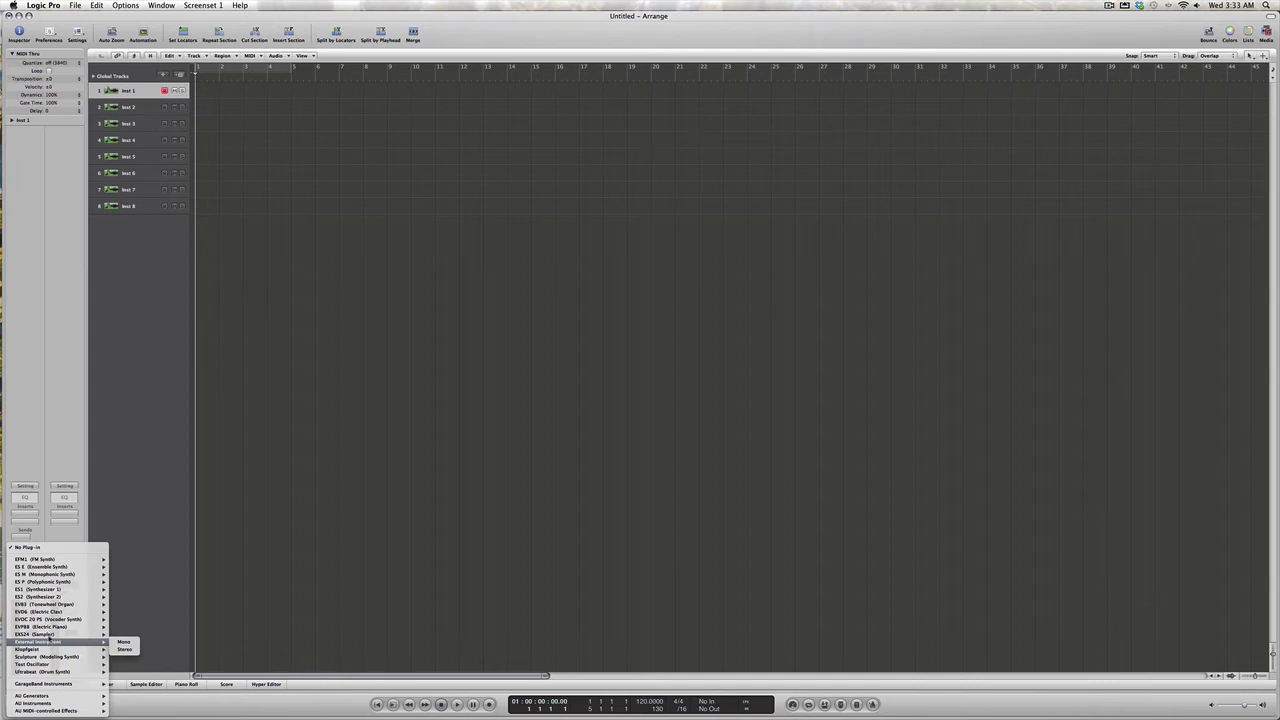
mouse_move(55, 614)
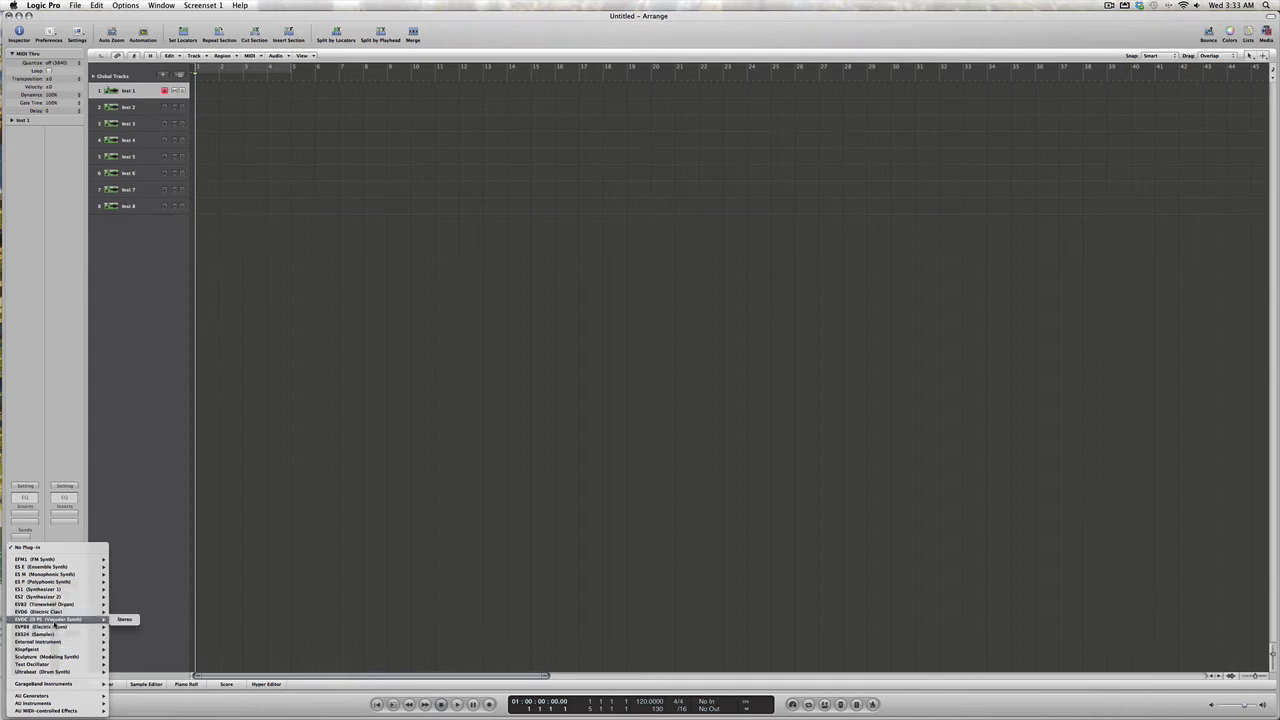
mouse_move(60, 674)
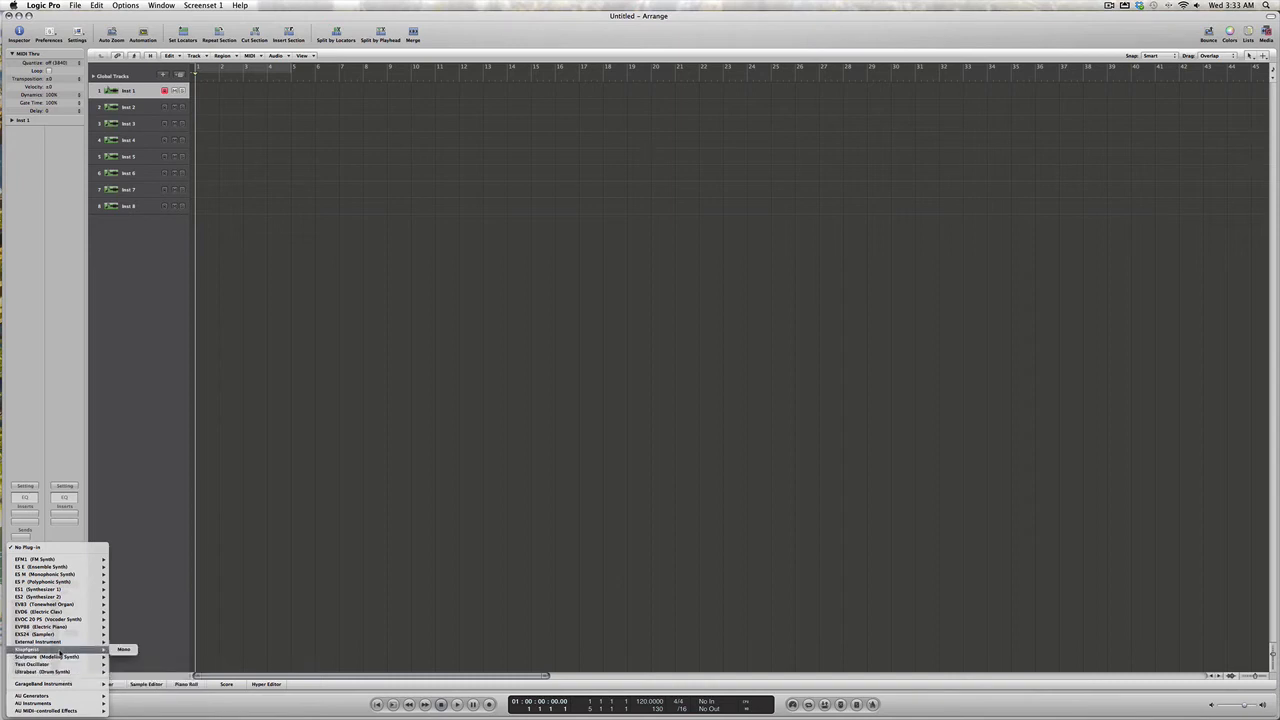
mouse_move(44, 703)
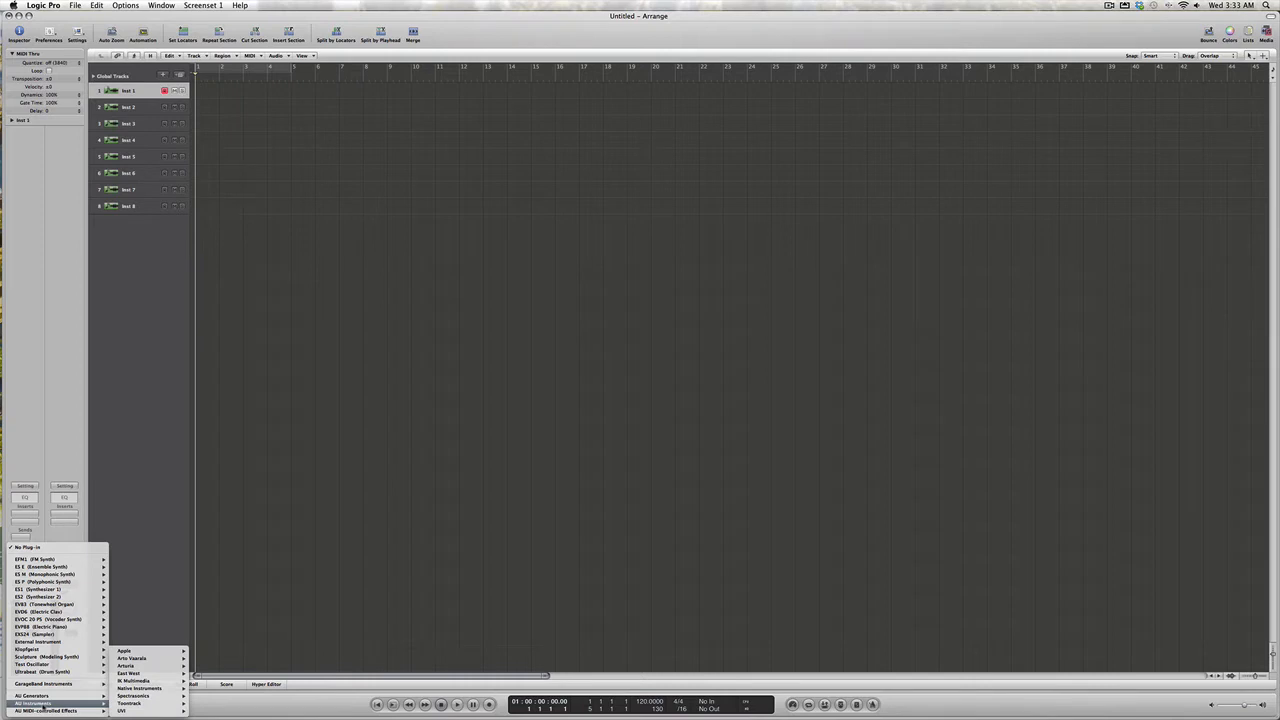
mouse_move(164, 697)
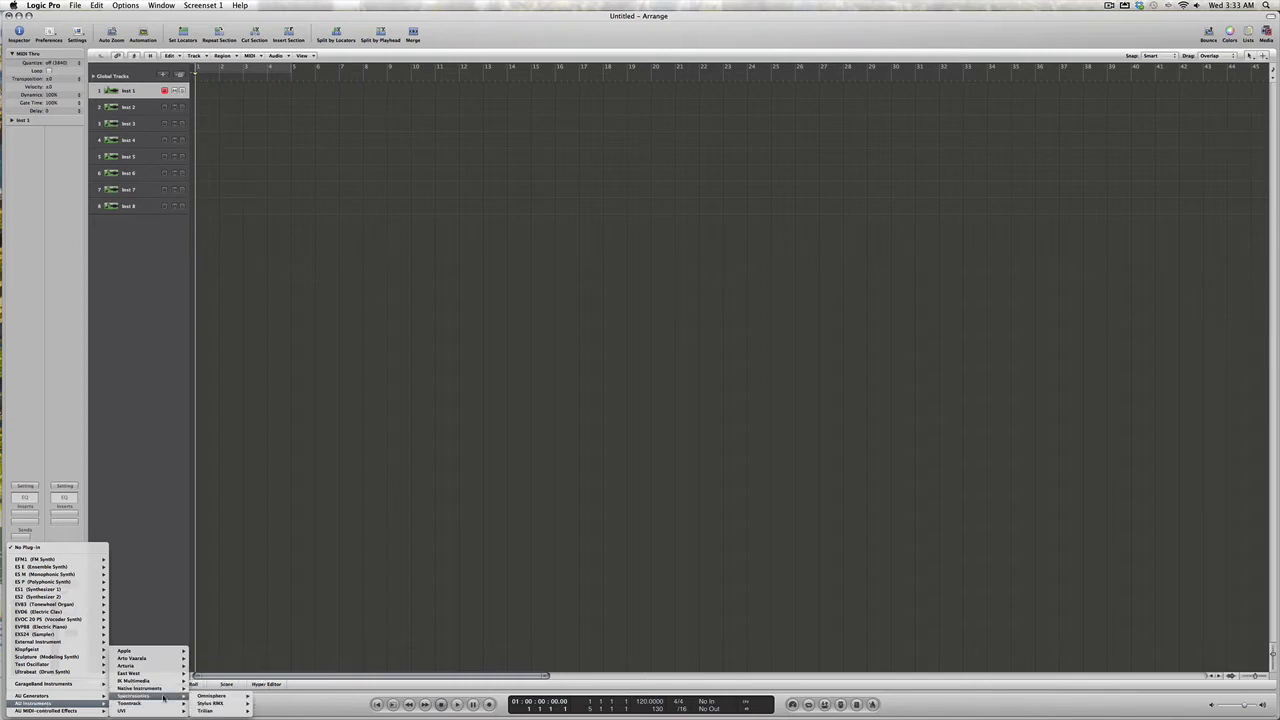
mouse_move(232, 700)
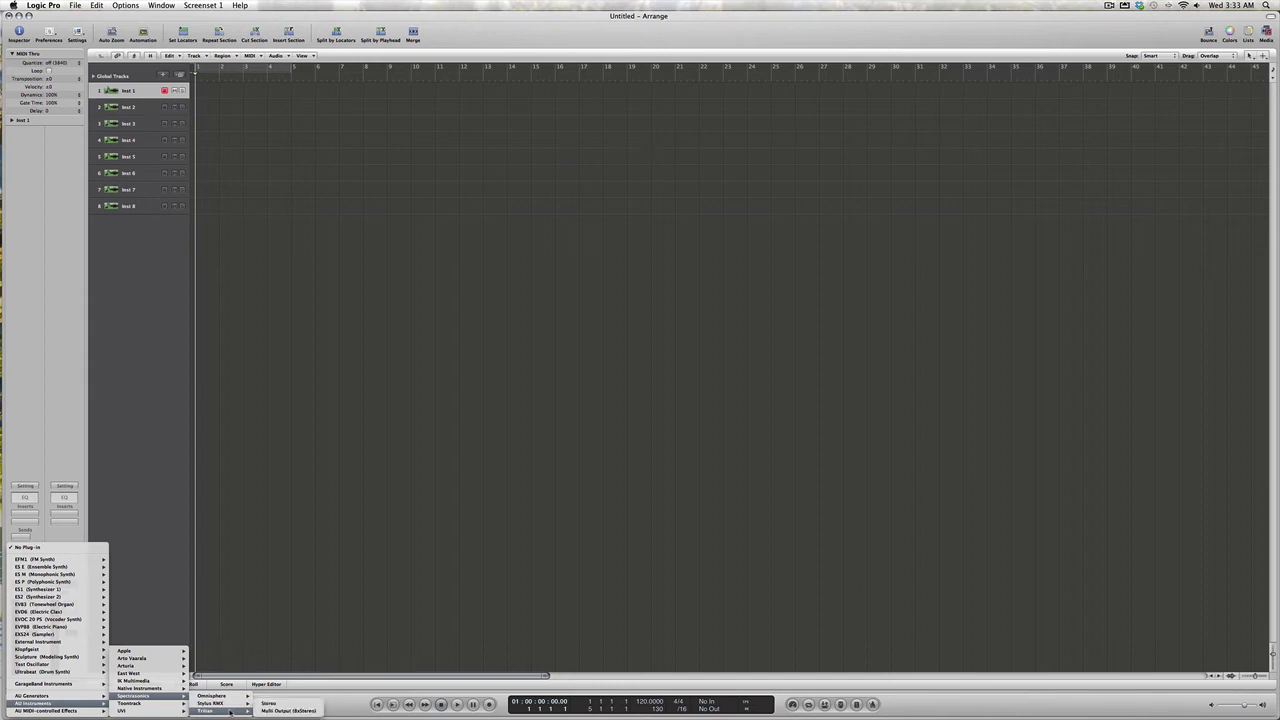
left_click(285, 710)
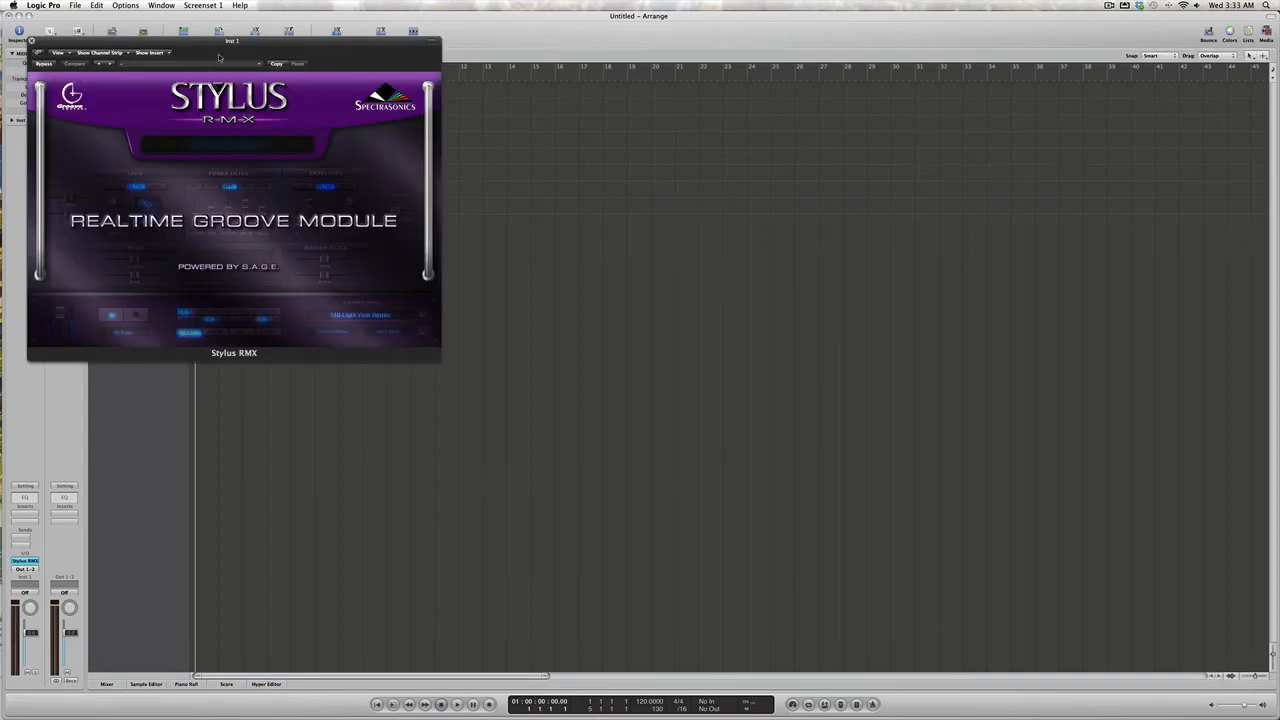
left_click_drag(220, 44, 590, 93)
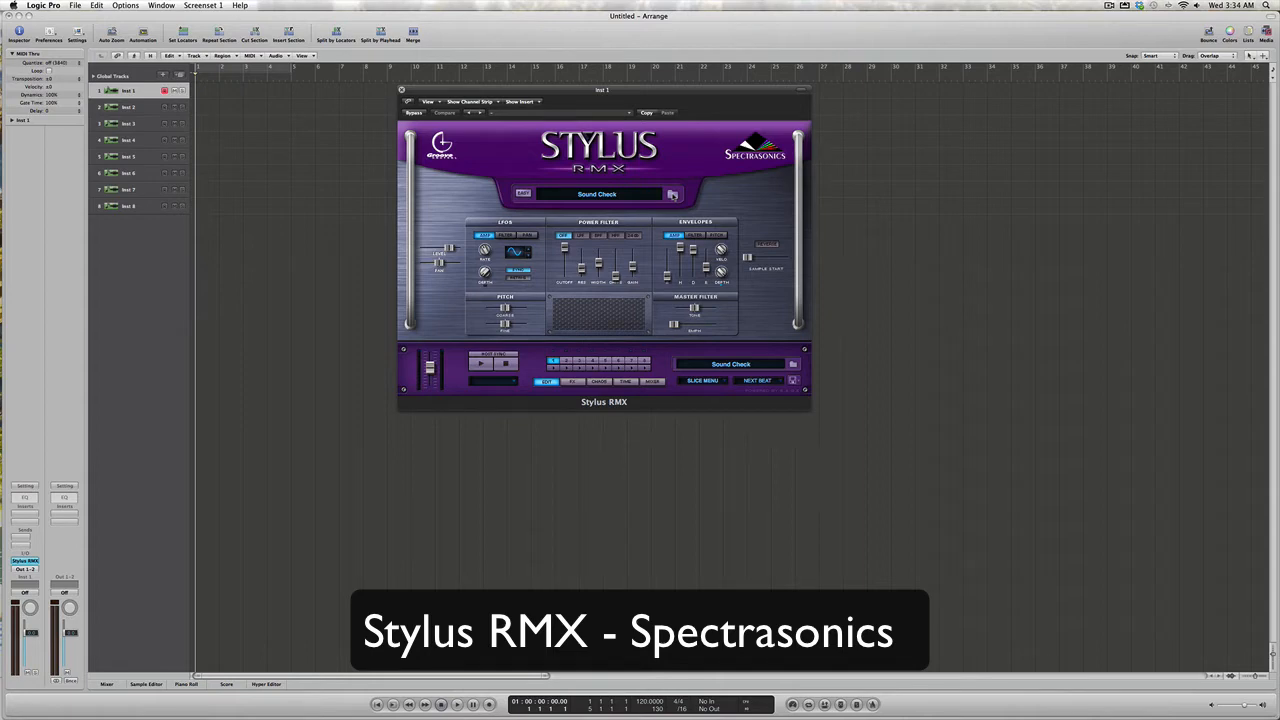
Load and audition the 065-Bubble 1 groove from the BackBeat directory of the EXP Libraries, and set the project tempo to 110
left_click(673, 194)
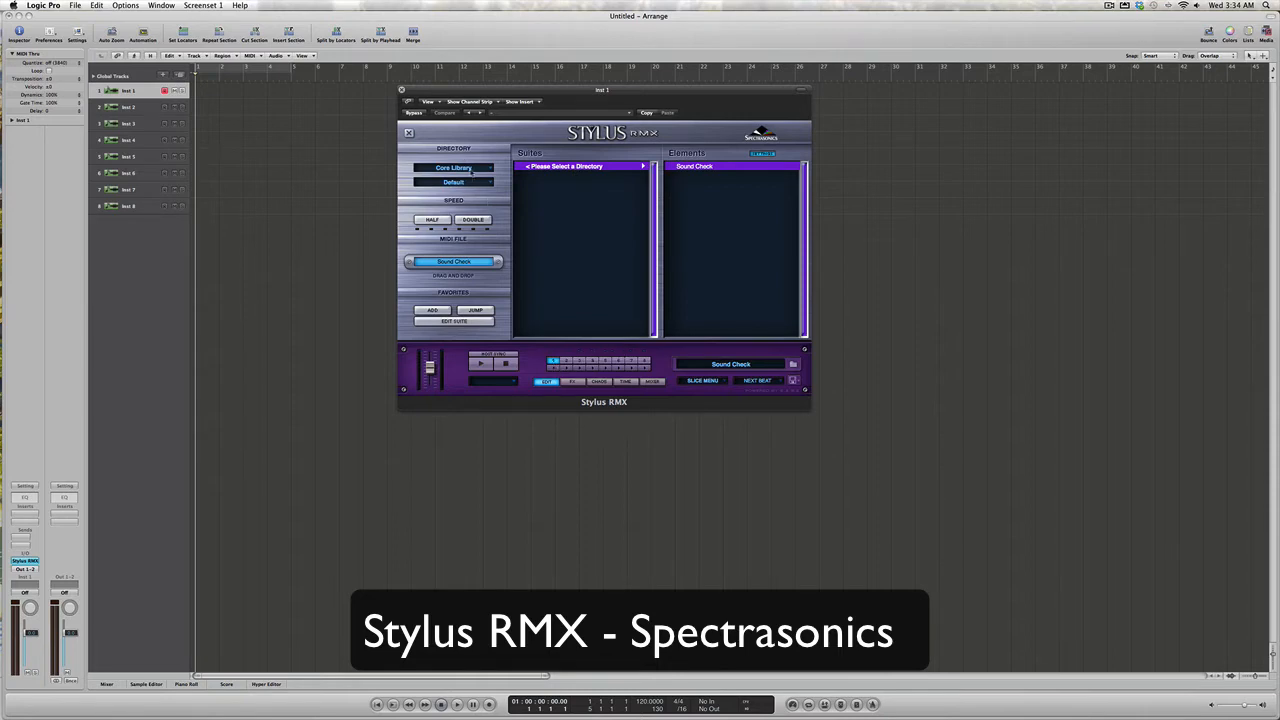
left_click(471, 172)
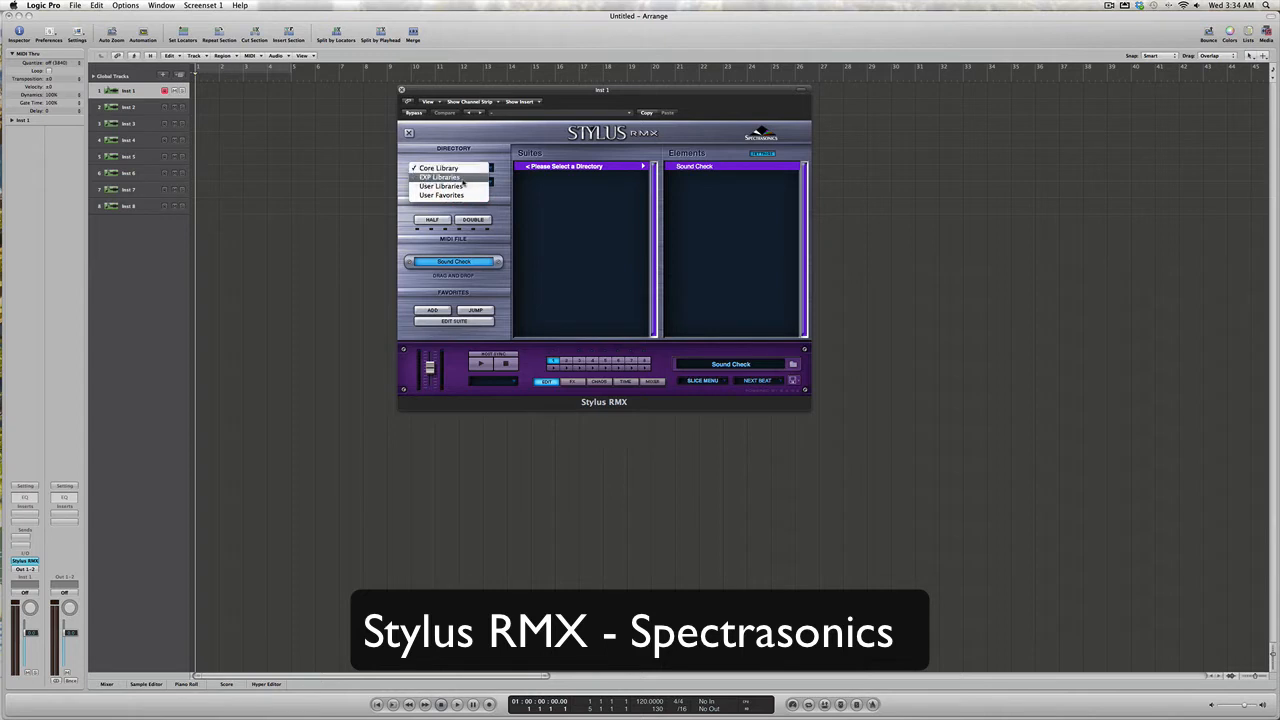
left_click(463, 177)
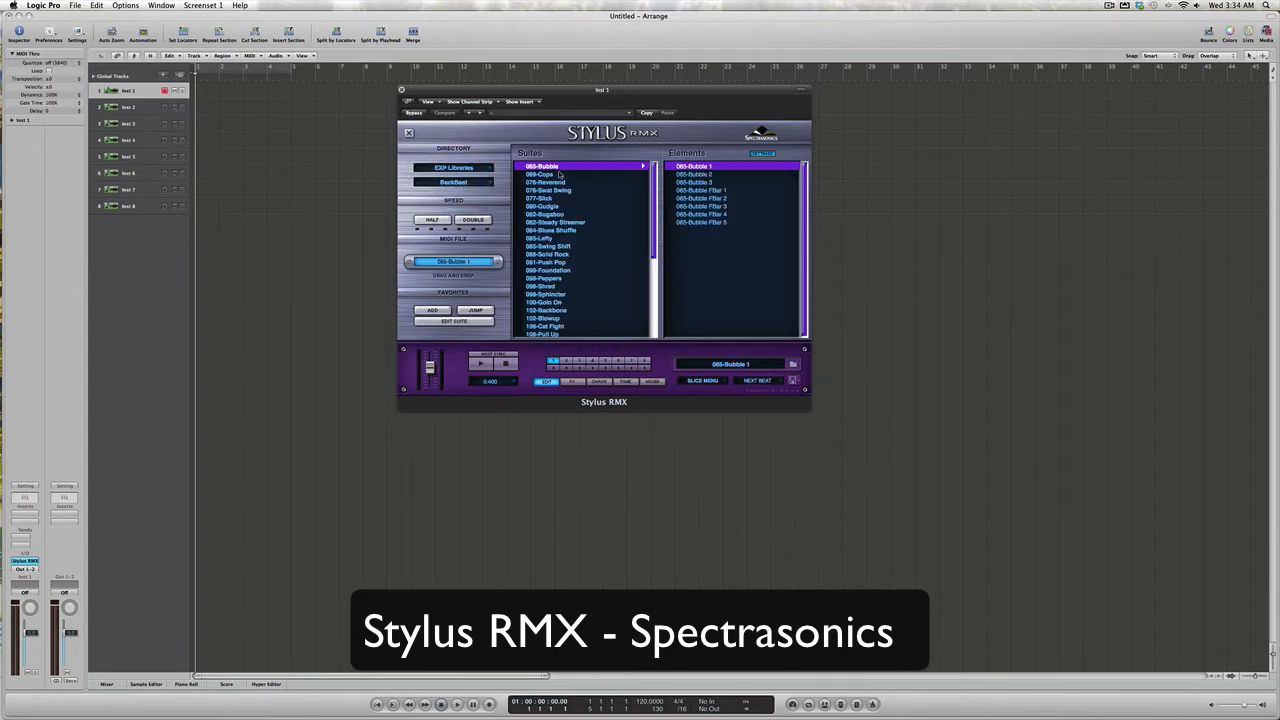
left_click(706, 169)
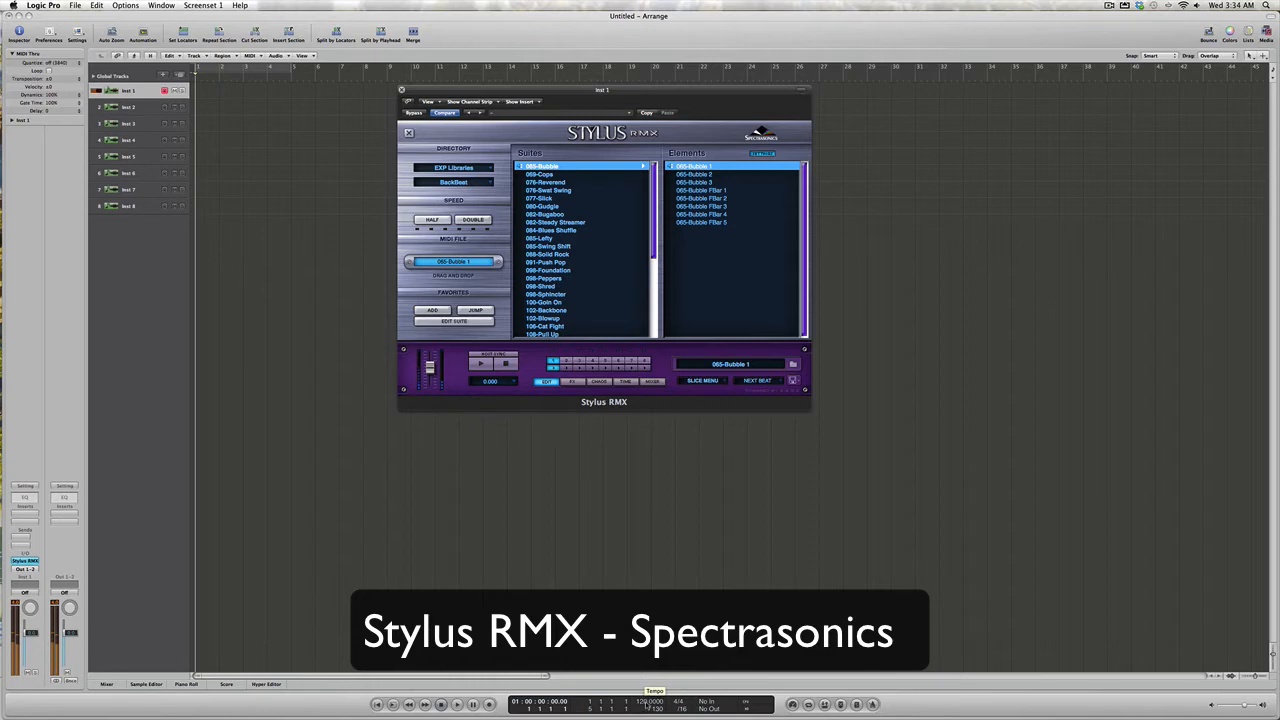
key("XF86AudioLowerVolume")
left_click_drag(652, 705, 643, 712)
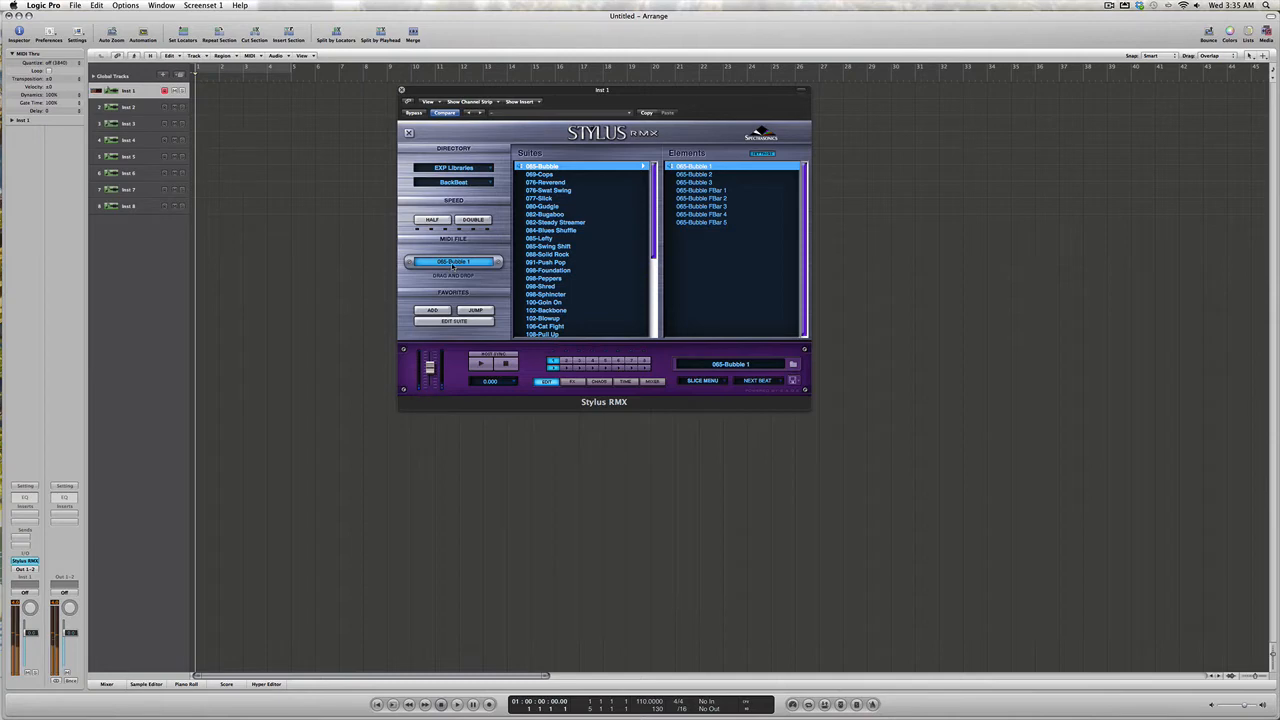
Place the 065-Bubble 1 MIDI file at bar 1 of the first track and play the region back
left_click_drag(452, 263, 205, 95)
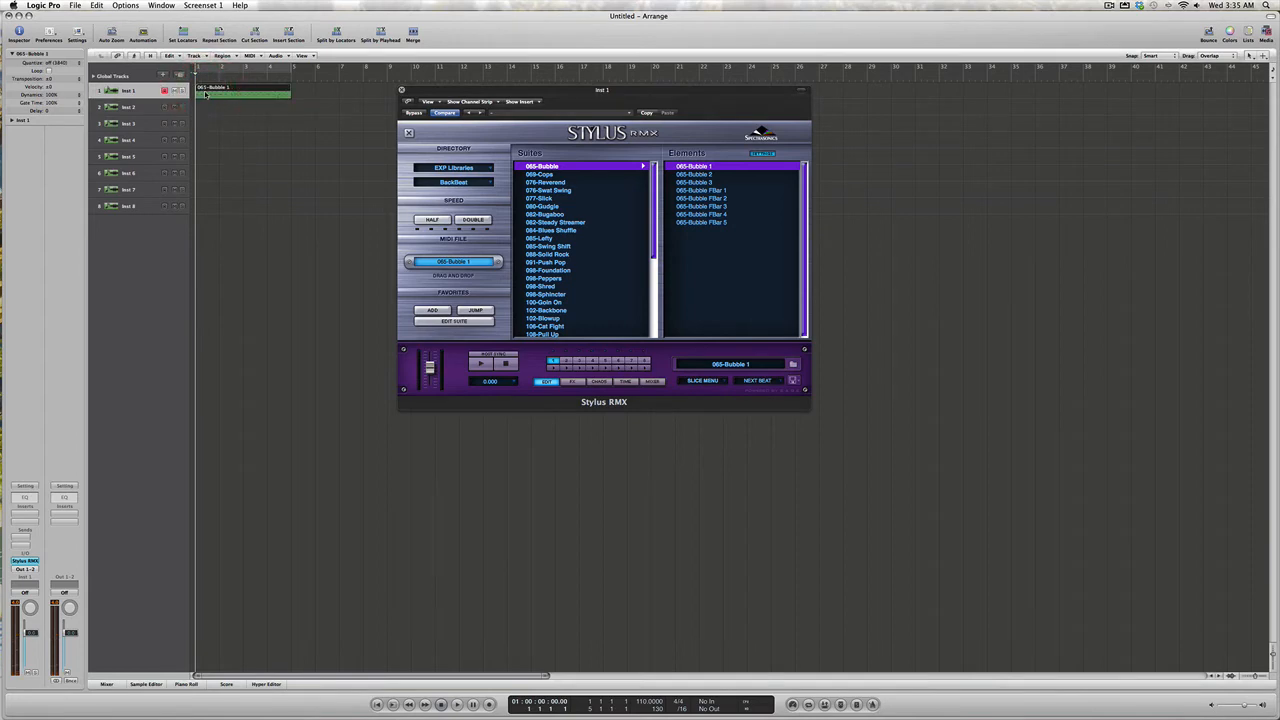
key("space")
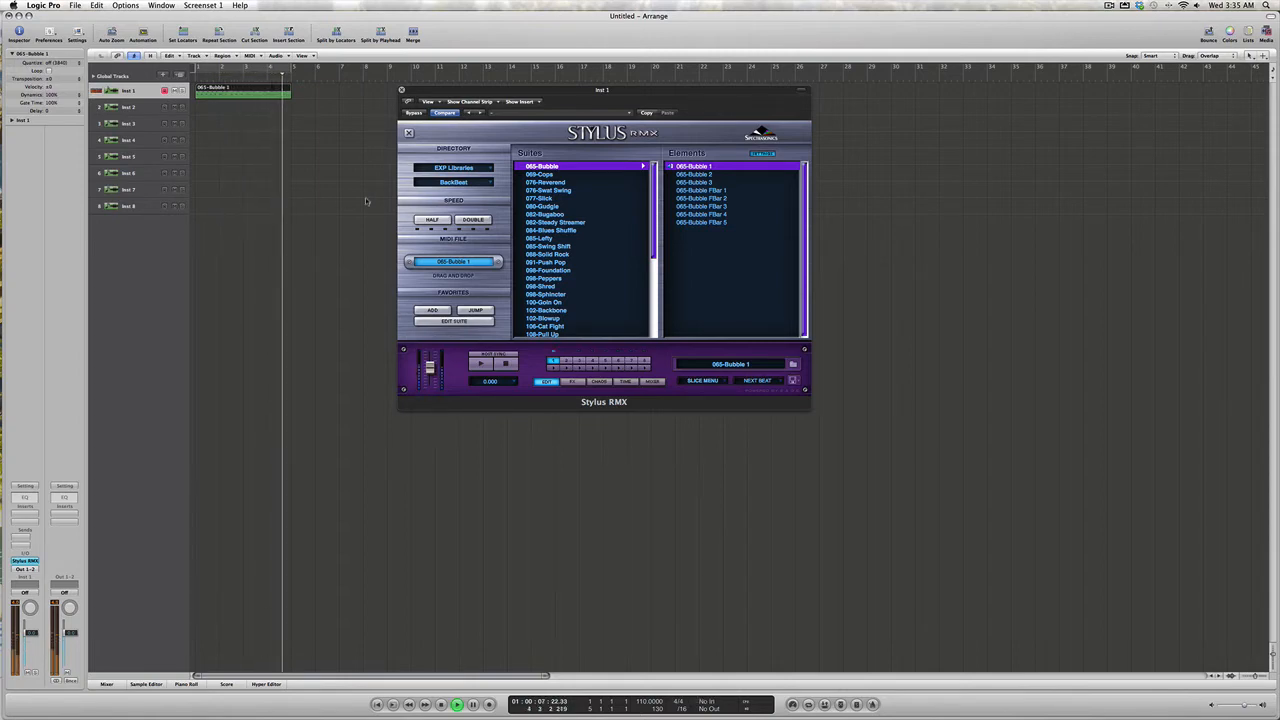
key("space")
Turn on cycling over the four-bar groove region and reposition the Stylus RMX window below the first tracks
left_click(234, 68)
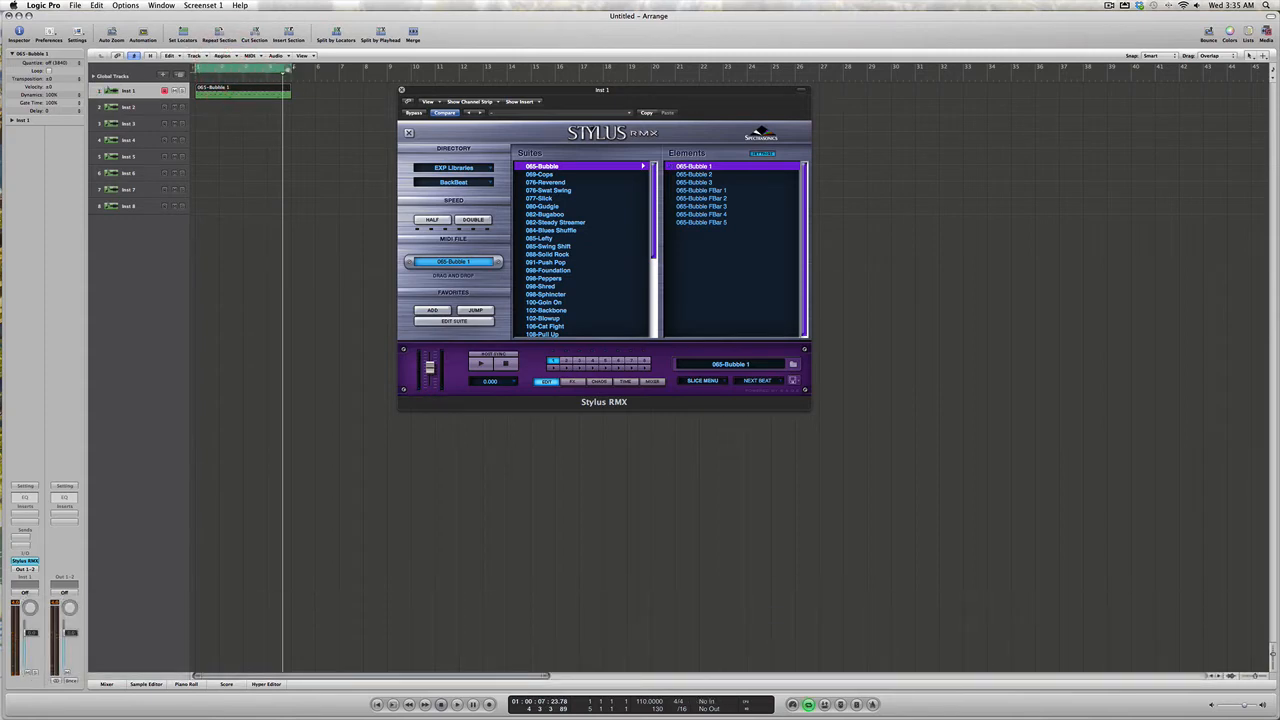
mouse_move(290, 68)
left_mouse_down()
mouse_move(461, 68)
mouse_move(291, 68)
left_mouse_up()
left_click_drag(441, 94, 424, 222)
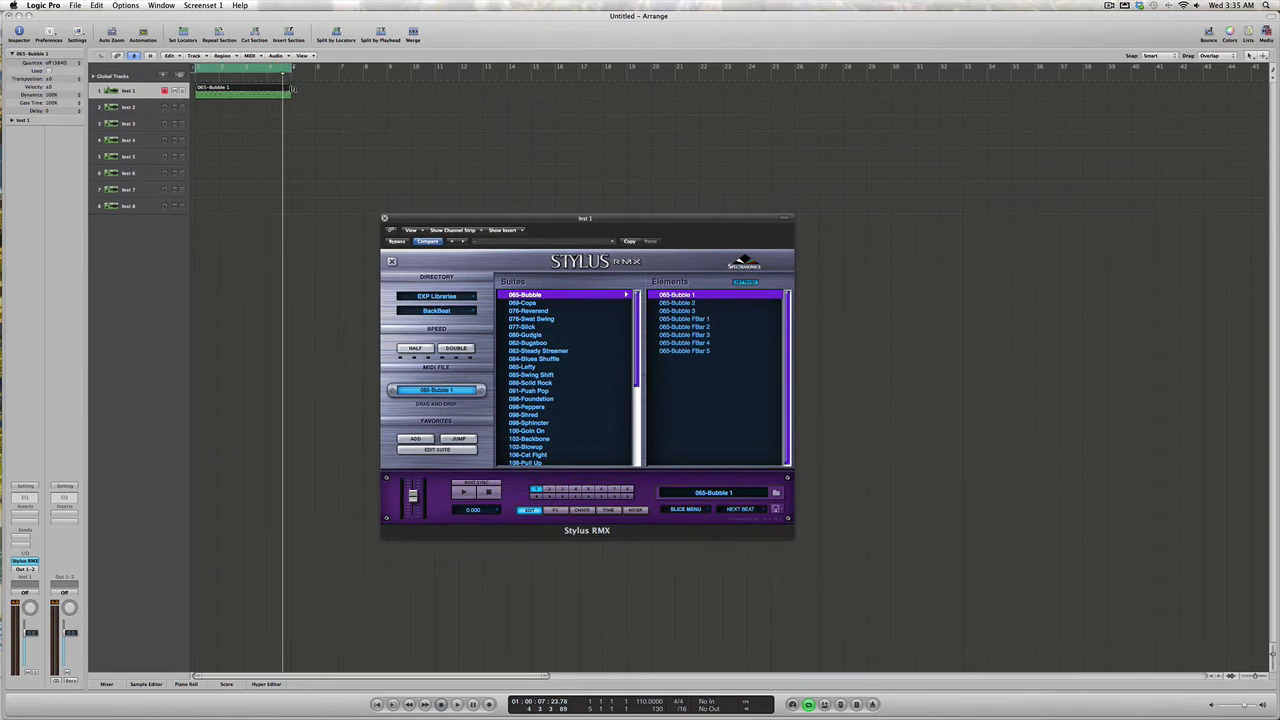
mouse_move(291, 89)
left_mouse_down()
mouse_move(535, 115)
mouse_move(458, 92)
mouse_move(296, 84)
mouse_move(505, 100)
mouse_move(508, 112)
mouse_move(498, 100)
mouse_move(296, 78)
left_mouse_up()
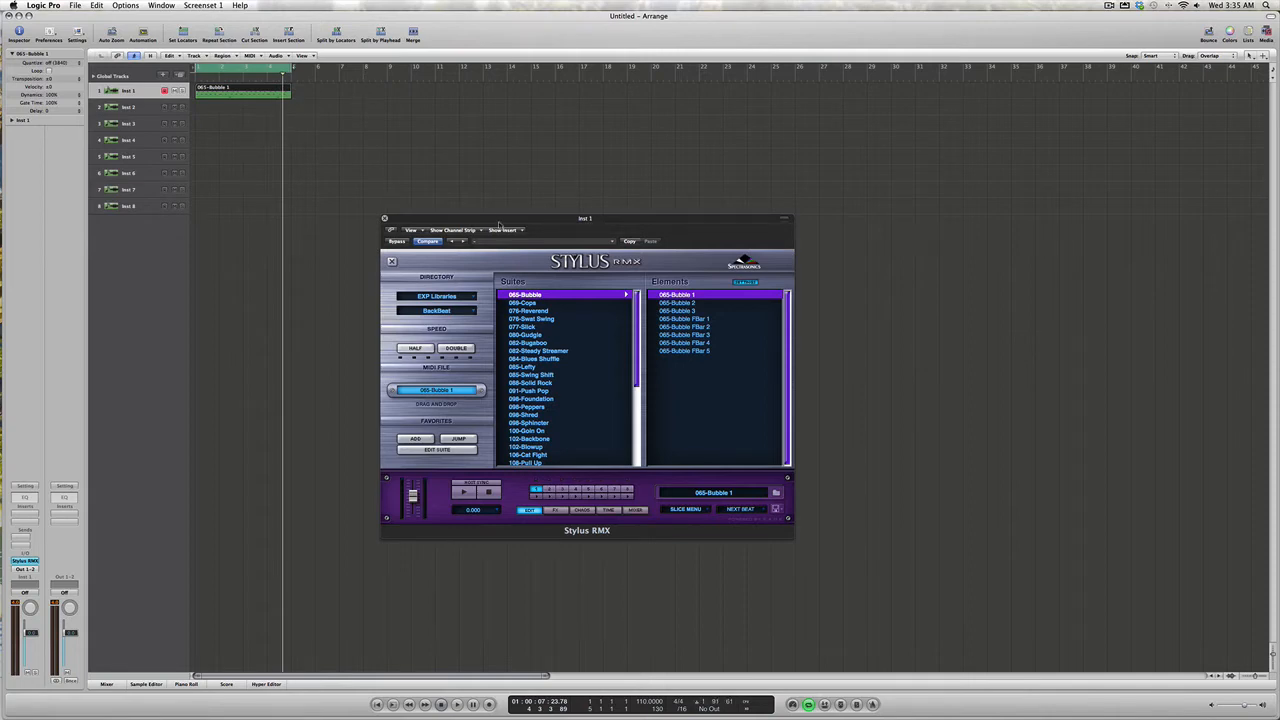
left_click_drag(493, 223, 465, 119)
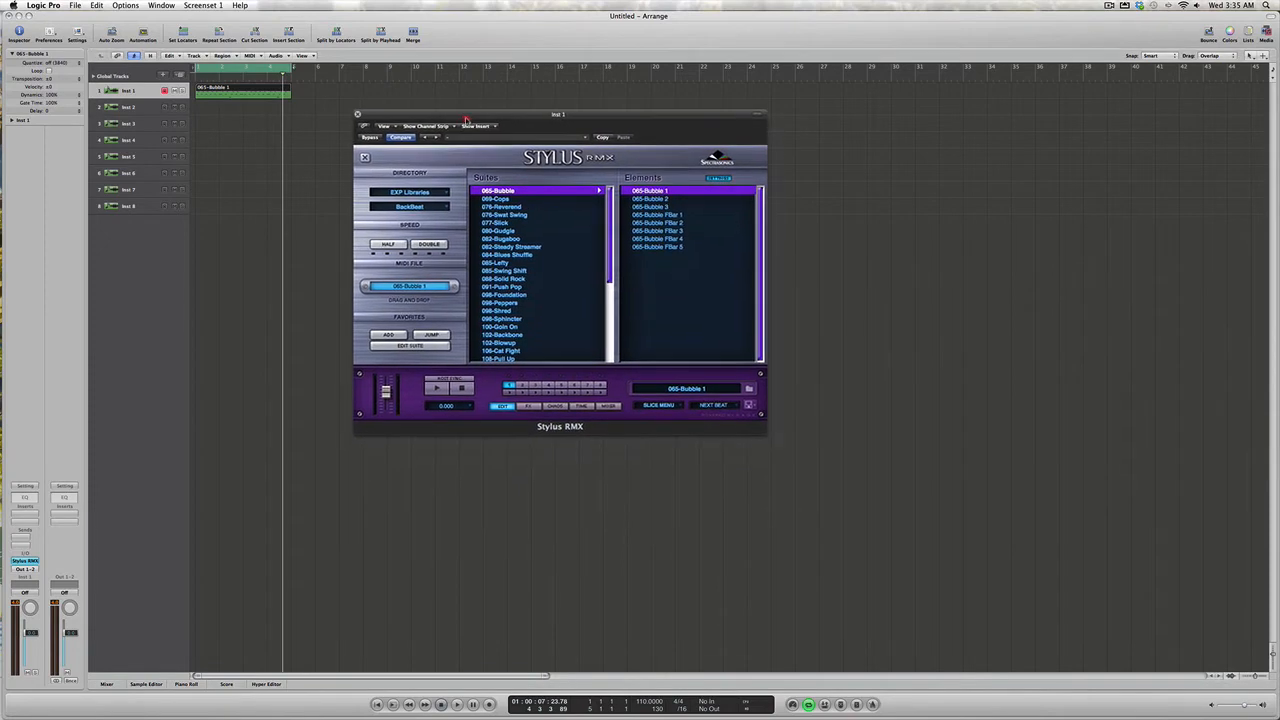
Select Stylus RMX part 2 and load and audition 78-Cowbell from the Cowbells suite in the Core Library's Groove Elements
left_click(521, 386)
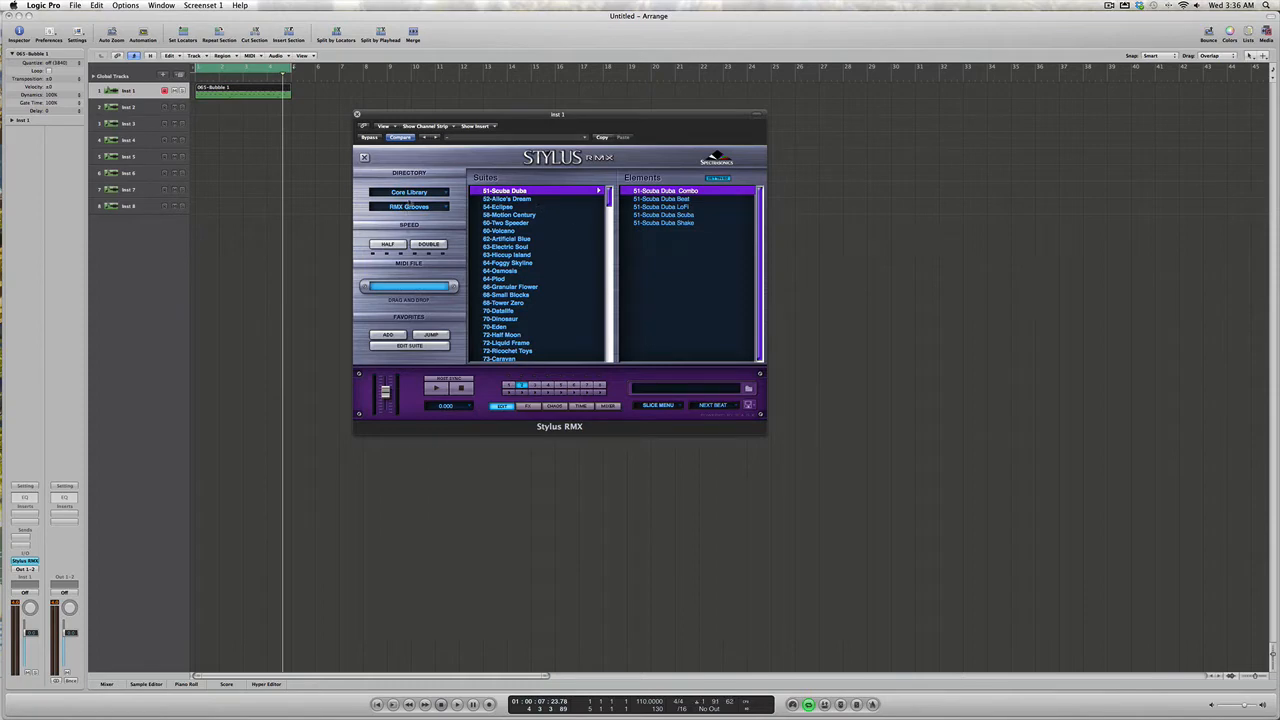
left_click(407, 208)
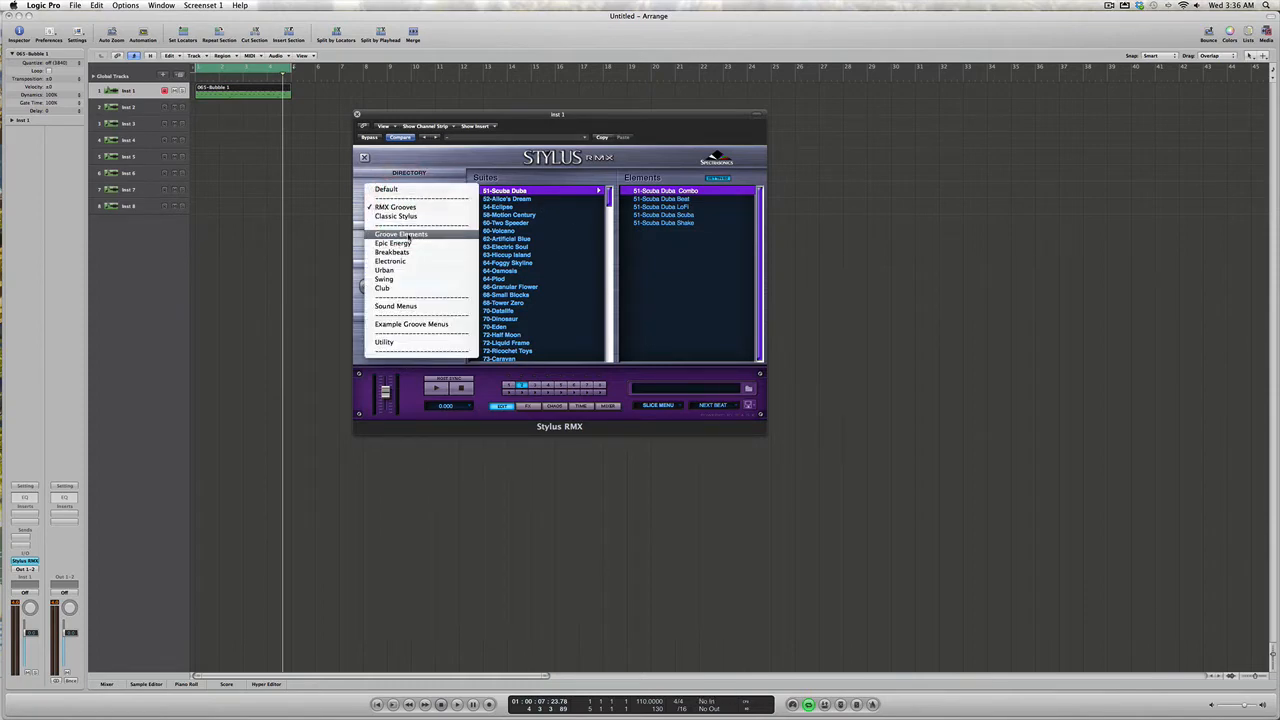
left_click(410, 240)
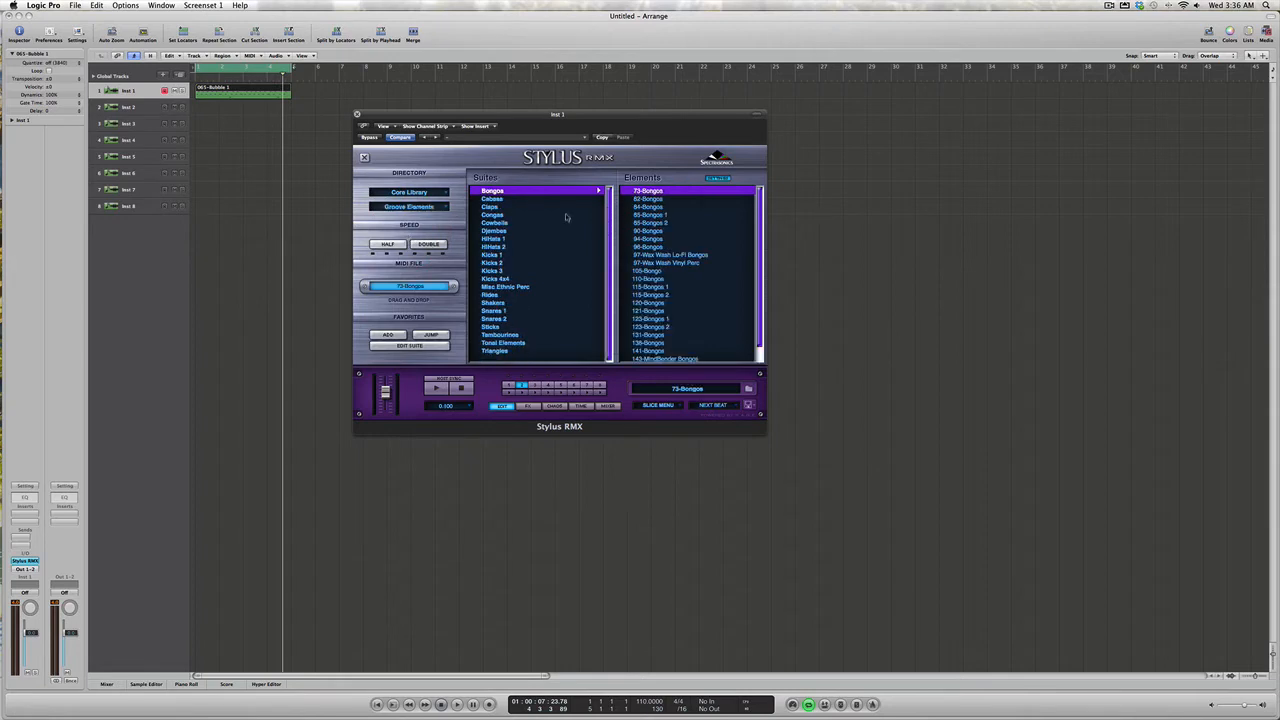
left_click(494, 223)
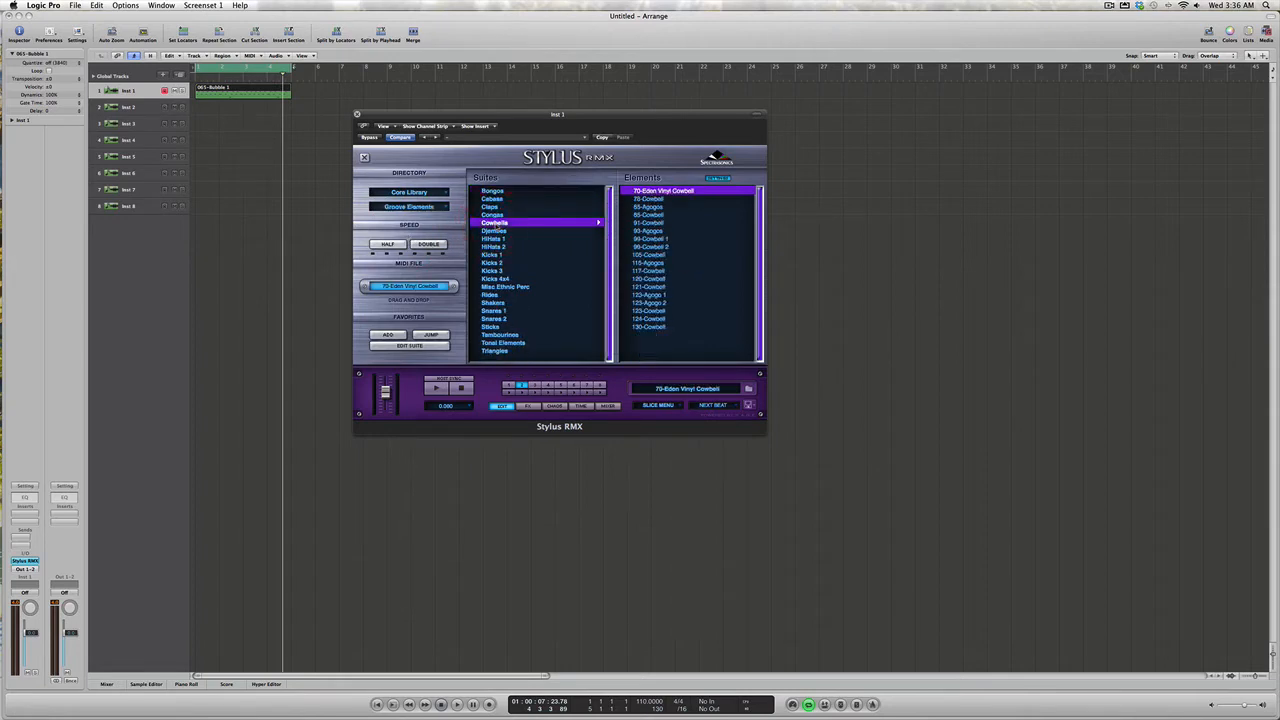
left_click(647, 206)
left_click(653, 200)
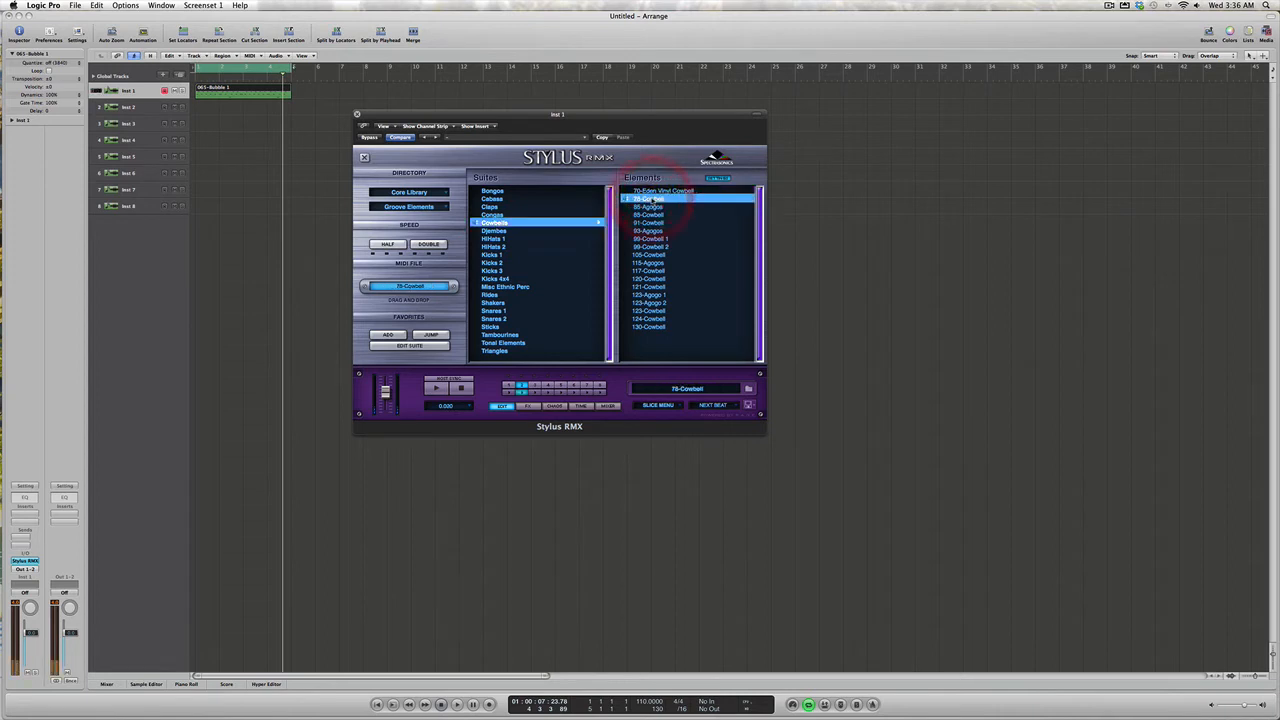
Audition more elements in the Cowbells suite, load 99-Cowbell 1, and place its MIDI file at bar 1 of the first track
left_click(650, 214)
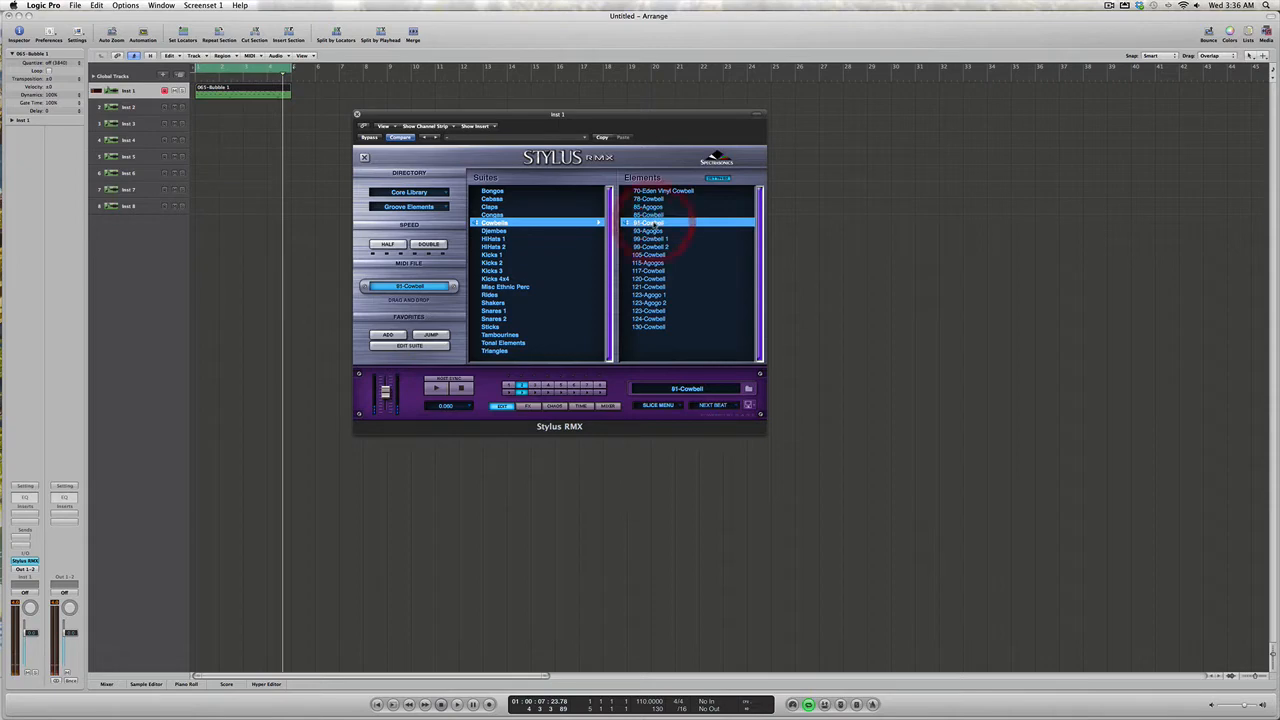
left_click(652, 231)
left_click(659, 239)
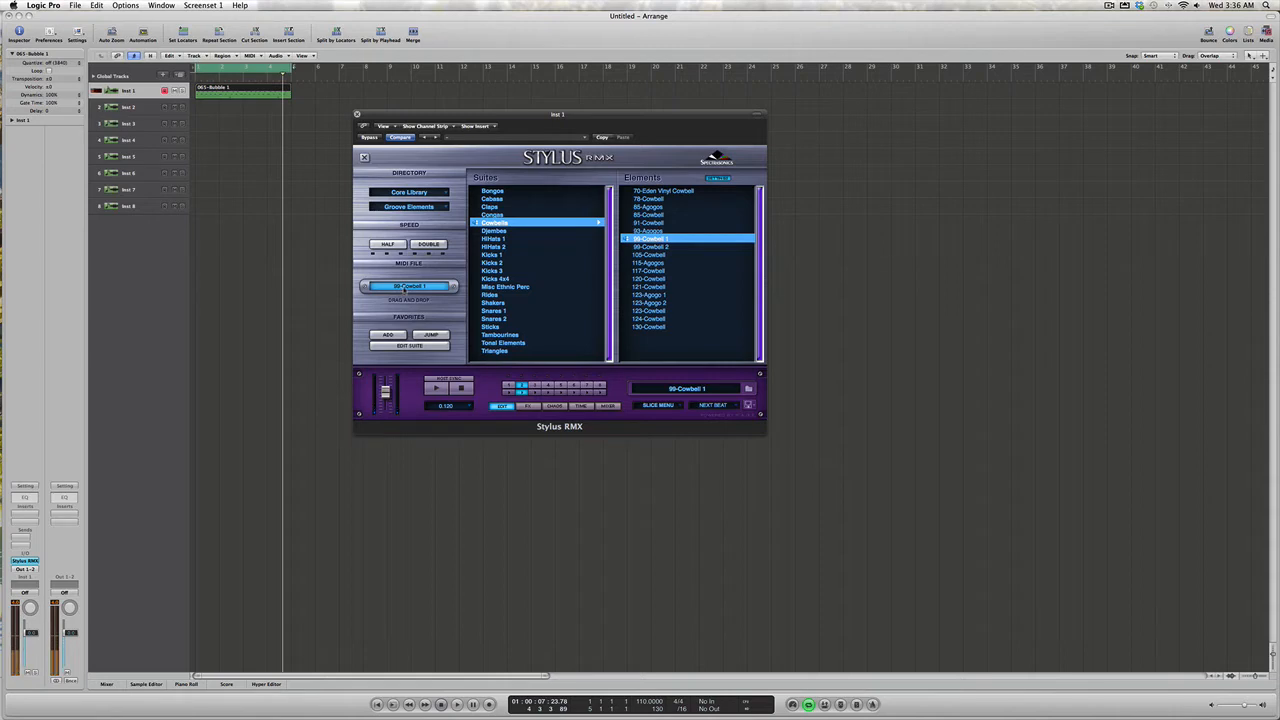
left_click_drag(404, 290, 199, 92)
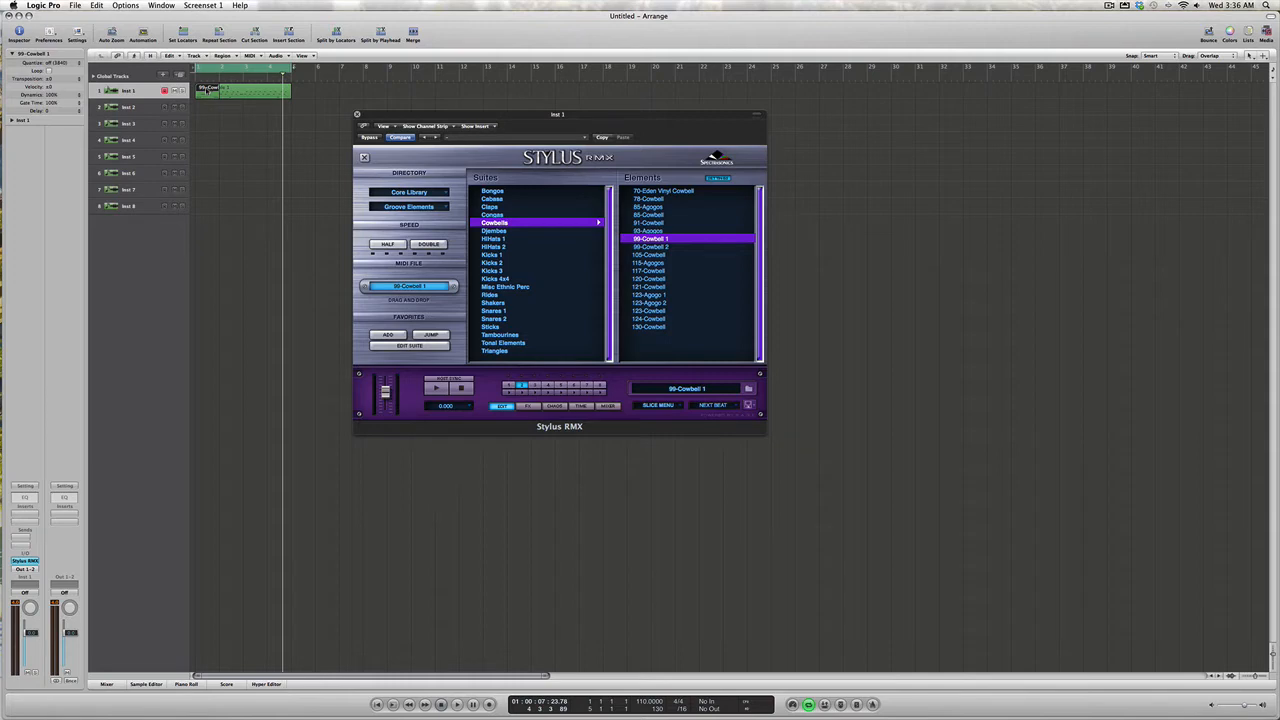
Copy the one-bar 99-Cowbell 1 region across bars 2 to 4 of the first track and play it from the start
key("alt")
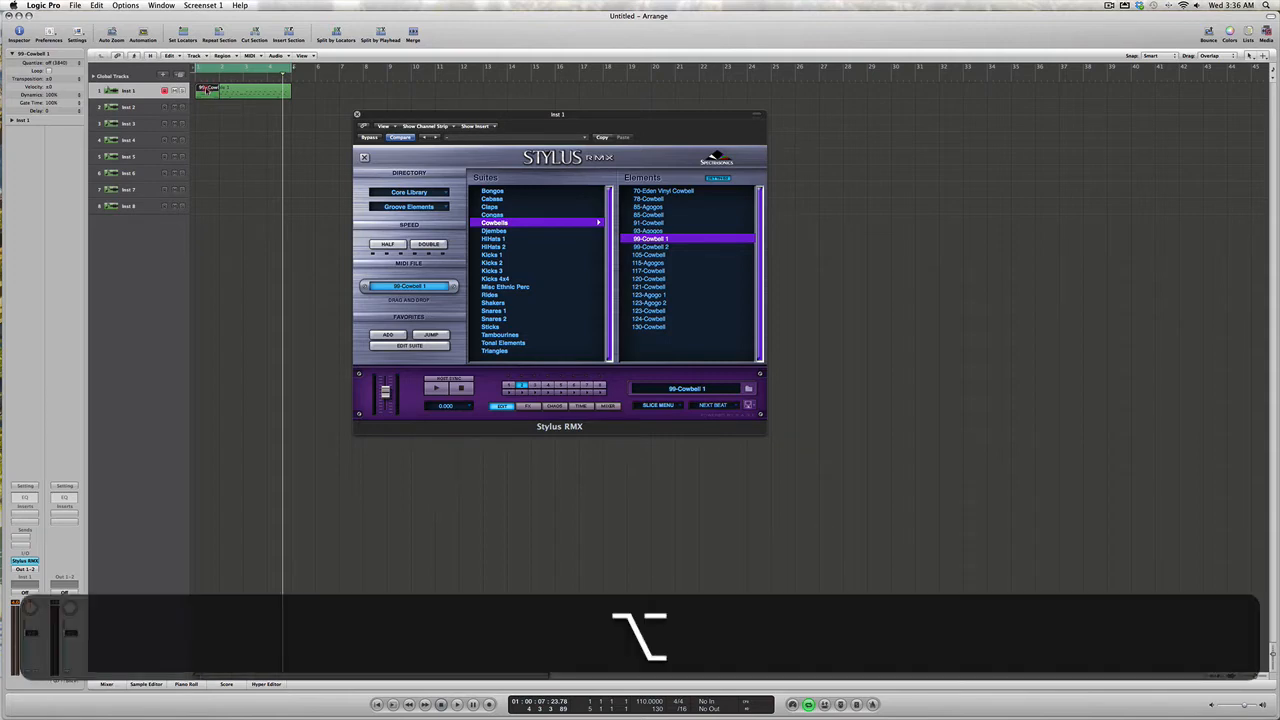
left_click_drag(207, 90, 273, 89)
key("Return")
key("space")
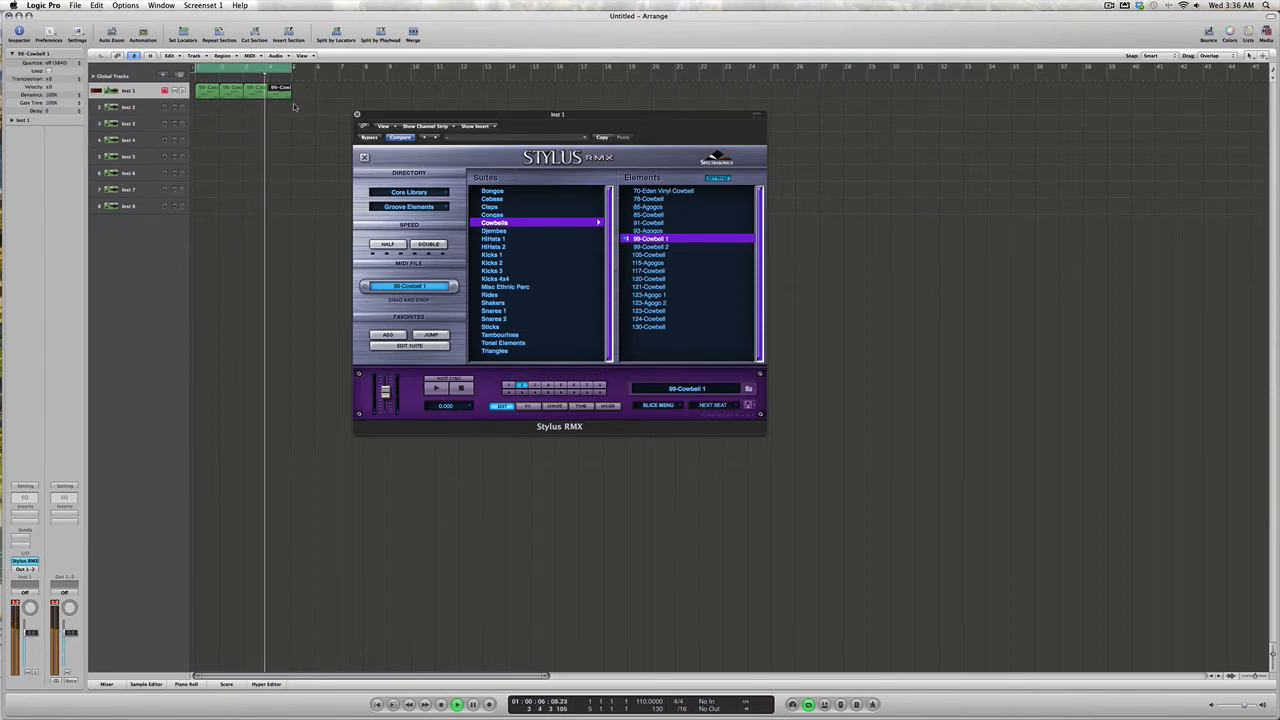
Stop playback and undo the copies of the 99-Cowbell 1 region
key("space")
key("super+z")
key("super+z")
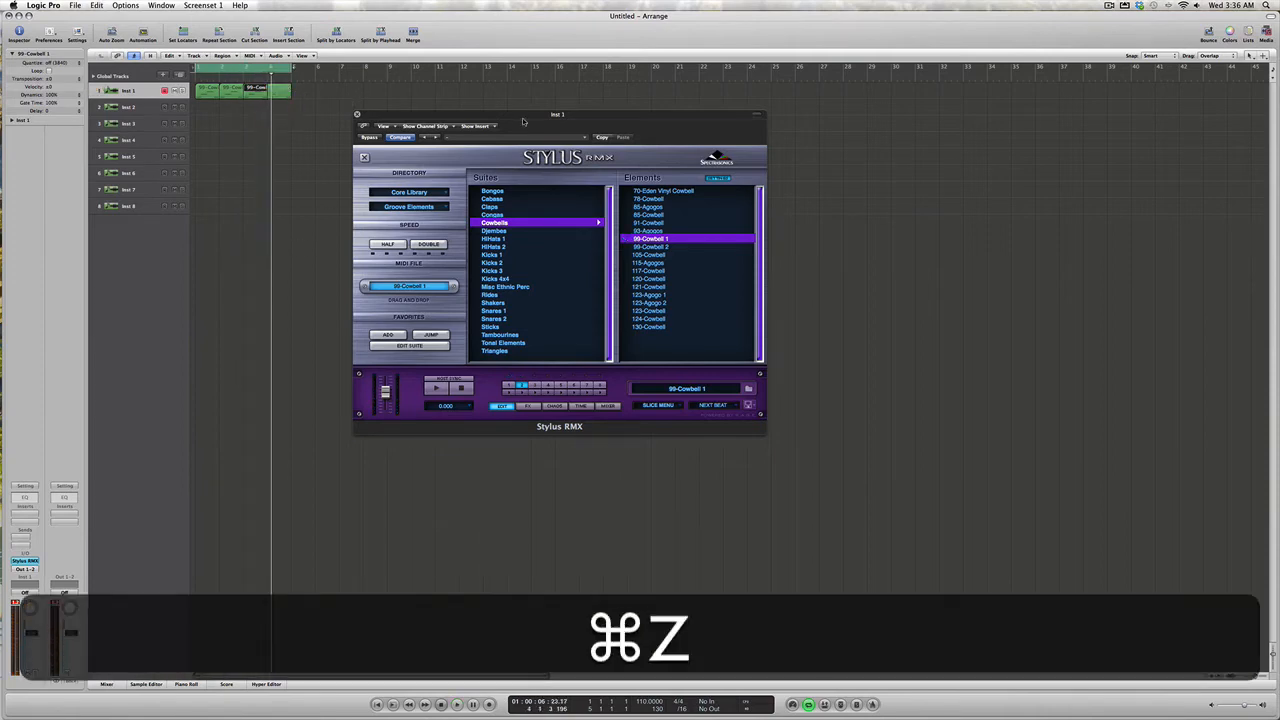
key("super+z")
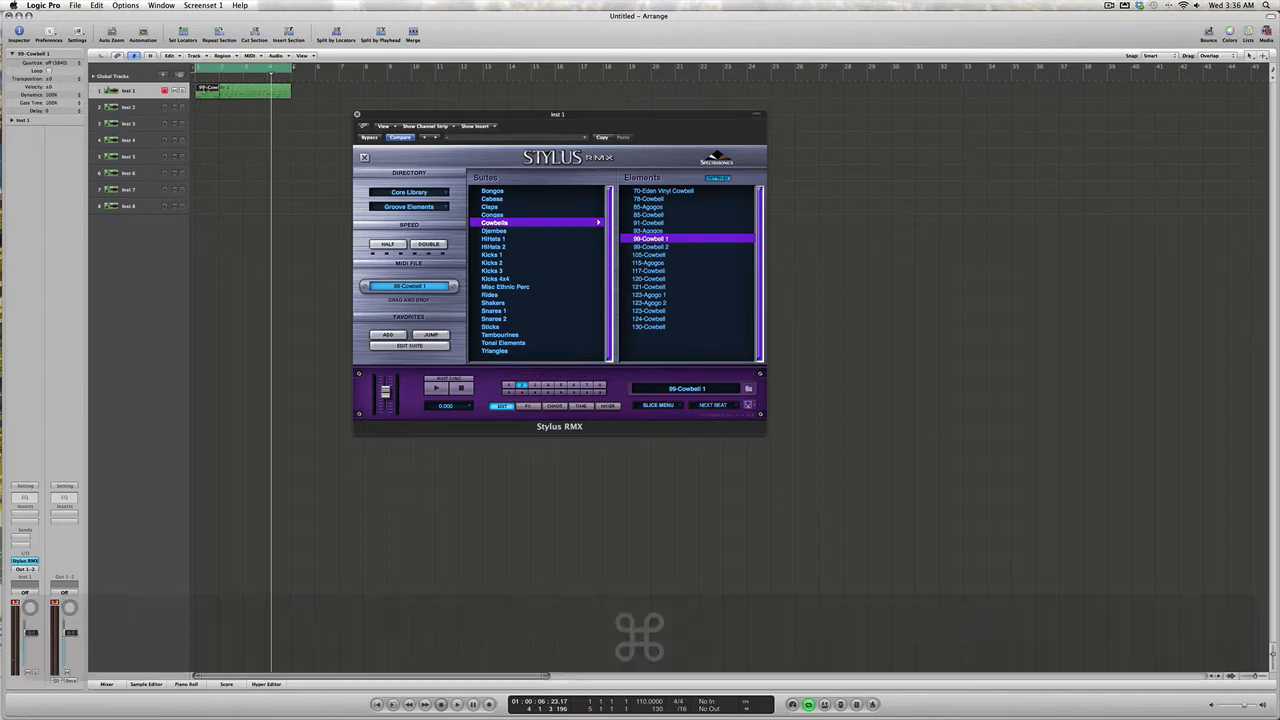
Look through the Mixer, Sample Editor, Score and Hyper Editor, and return to the cowbell region in the Piano Roll
double_click(206, 91)
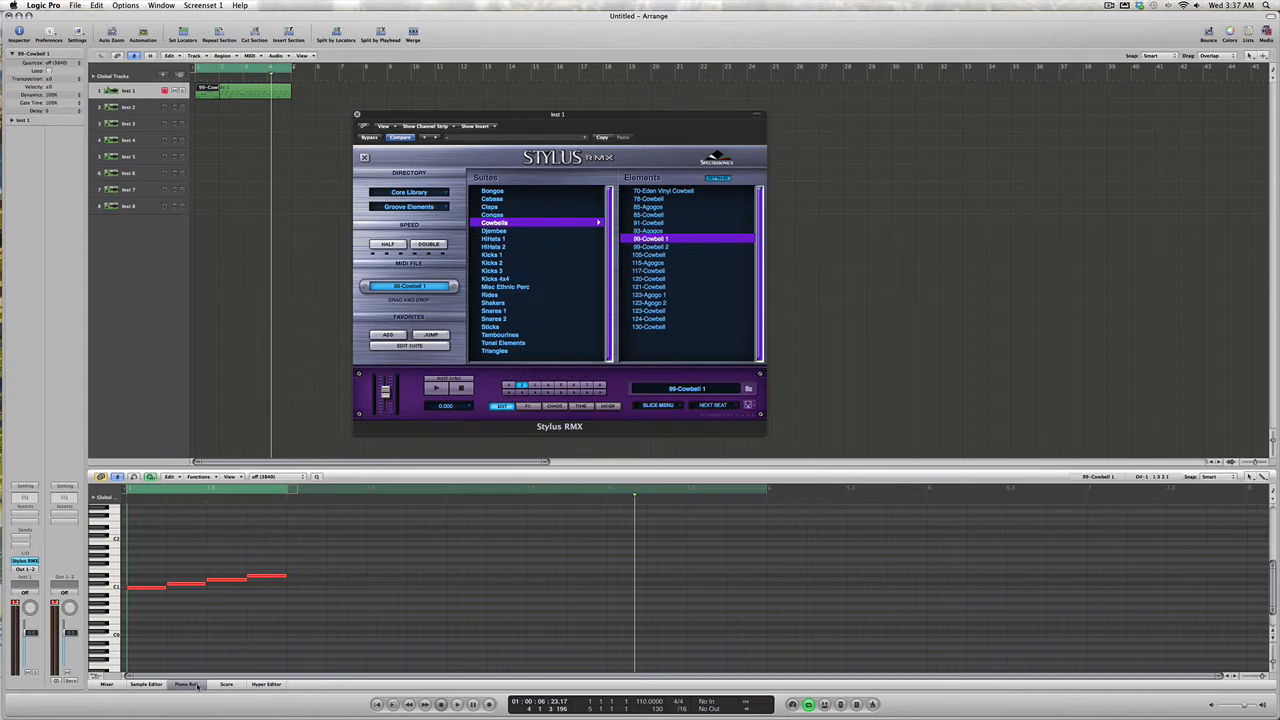
left_click(106, 684)
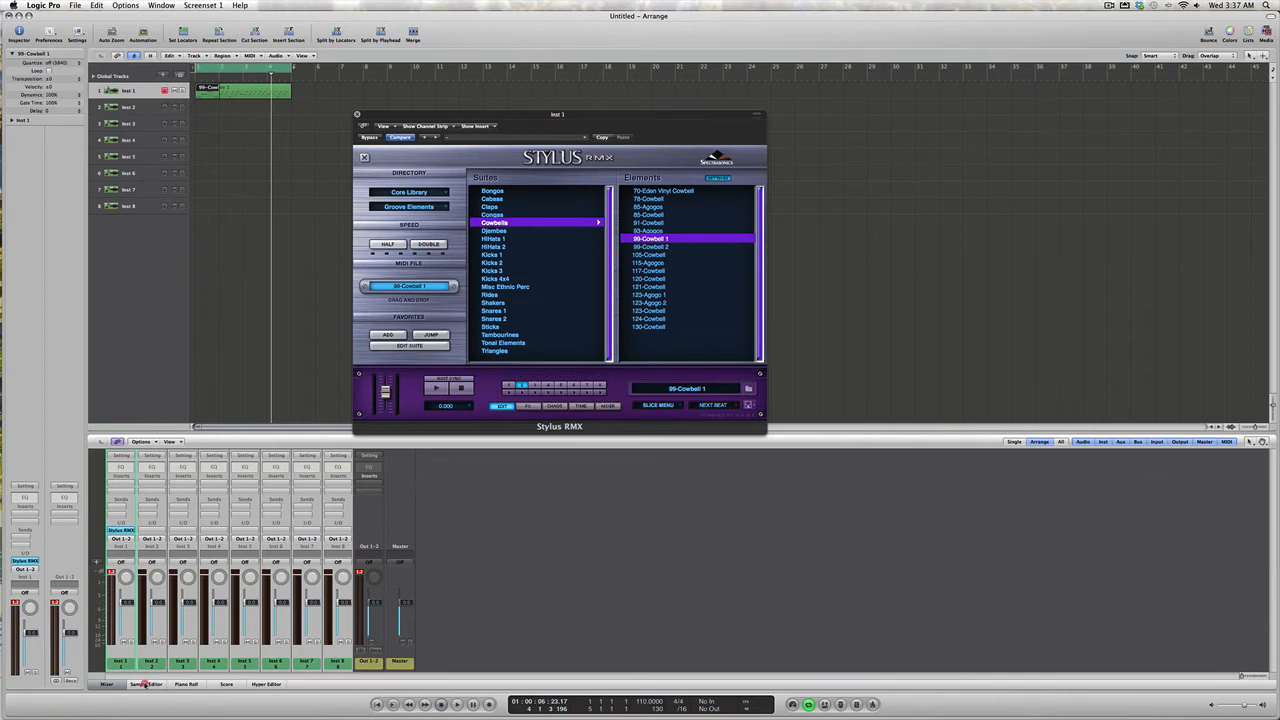
left_click(145, 684)
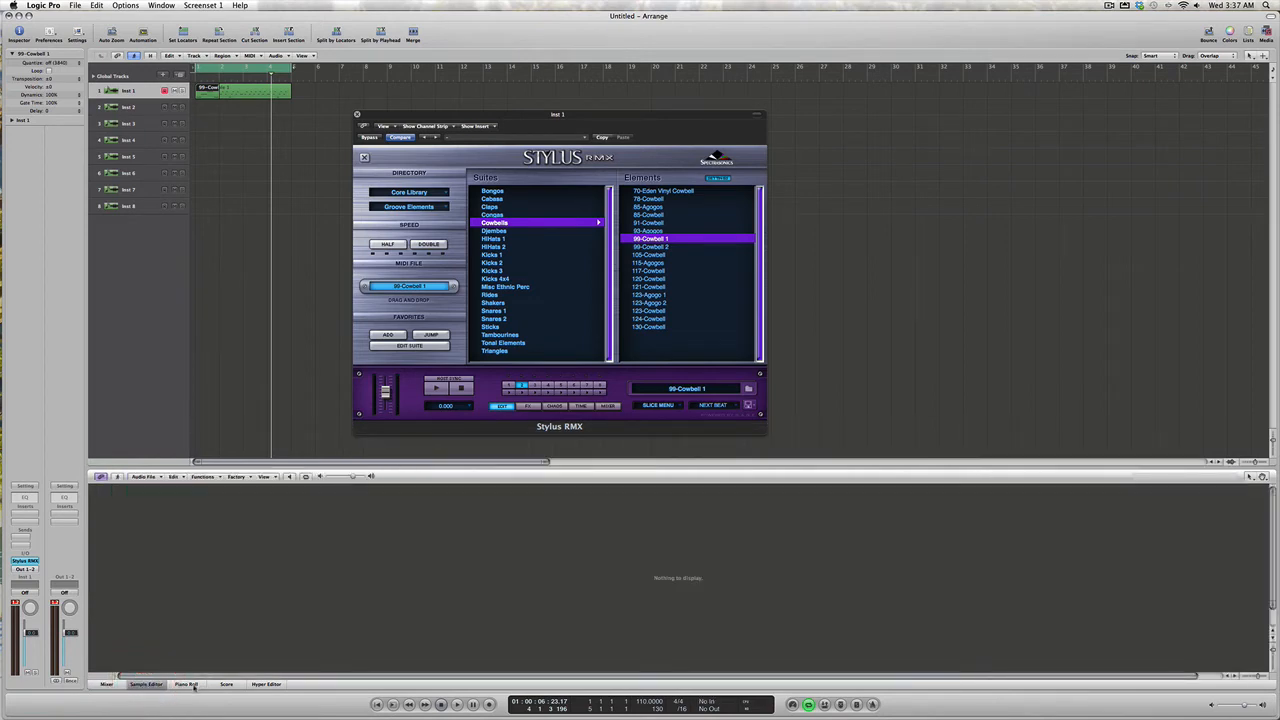
left_click(186, 684)
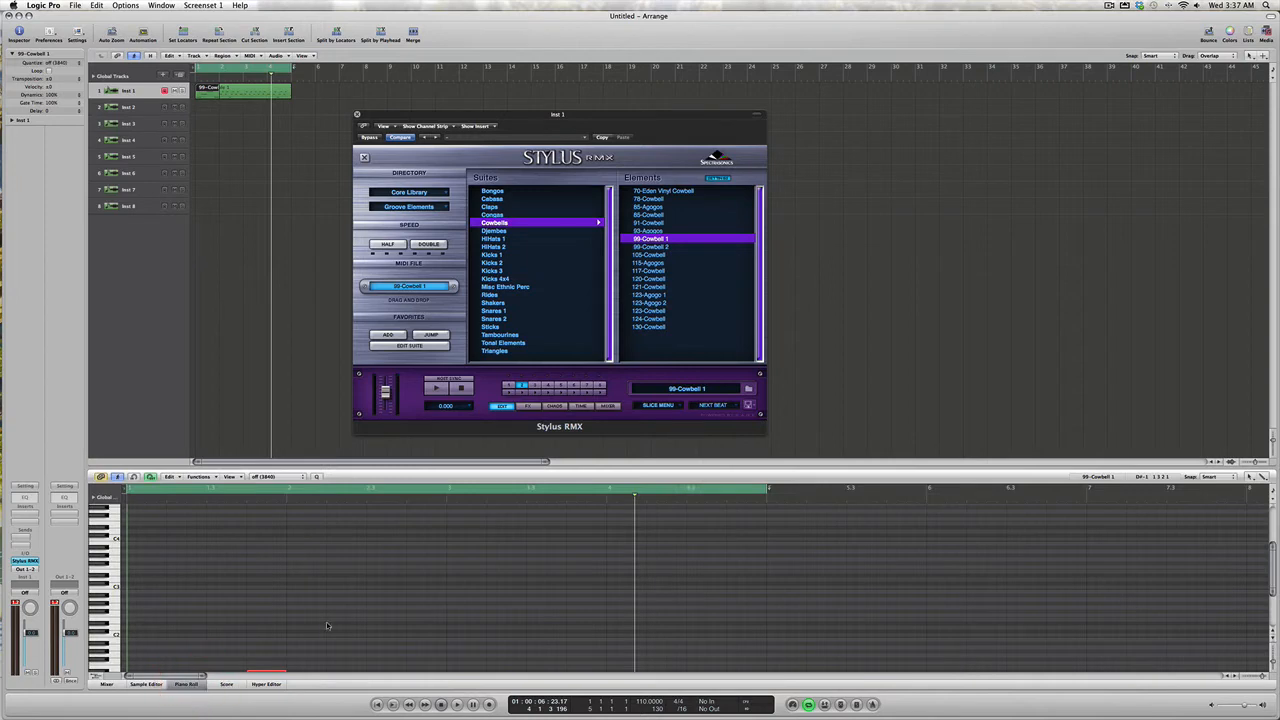
left_click(227, 685)
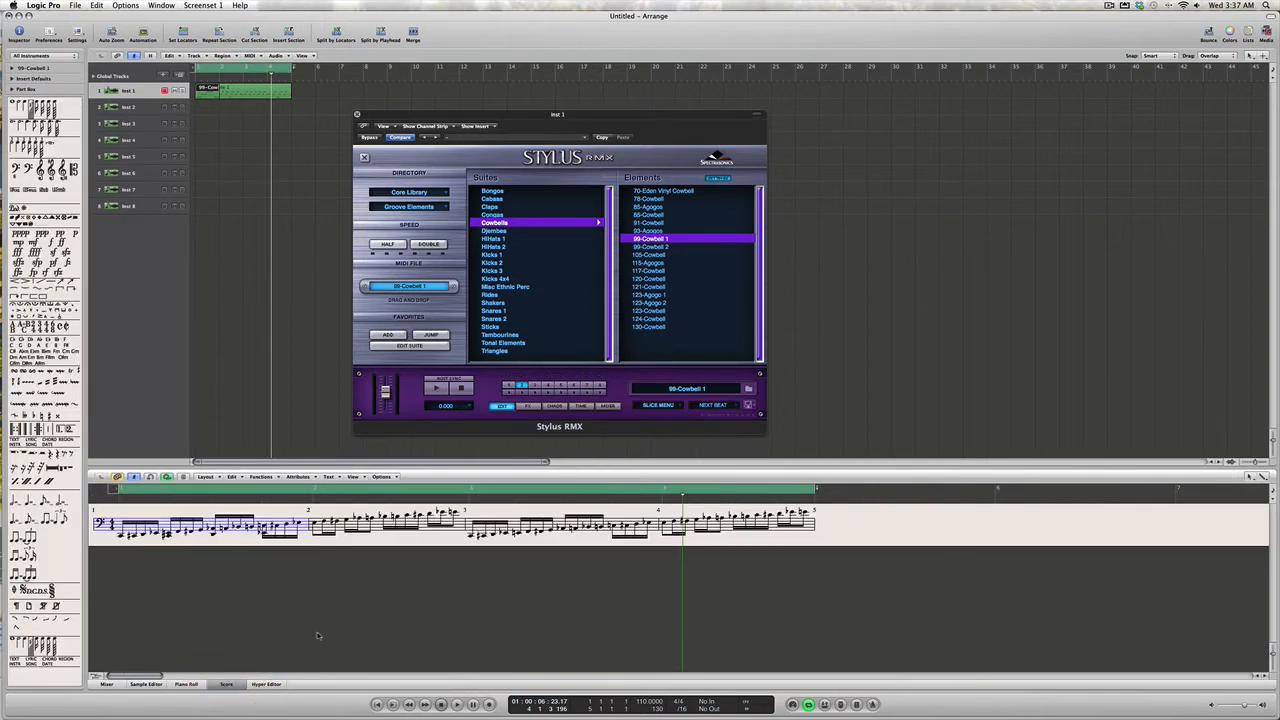
left_click(266, 685)
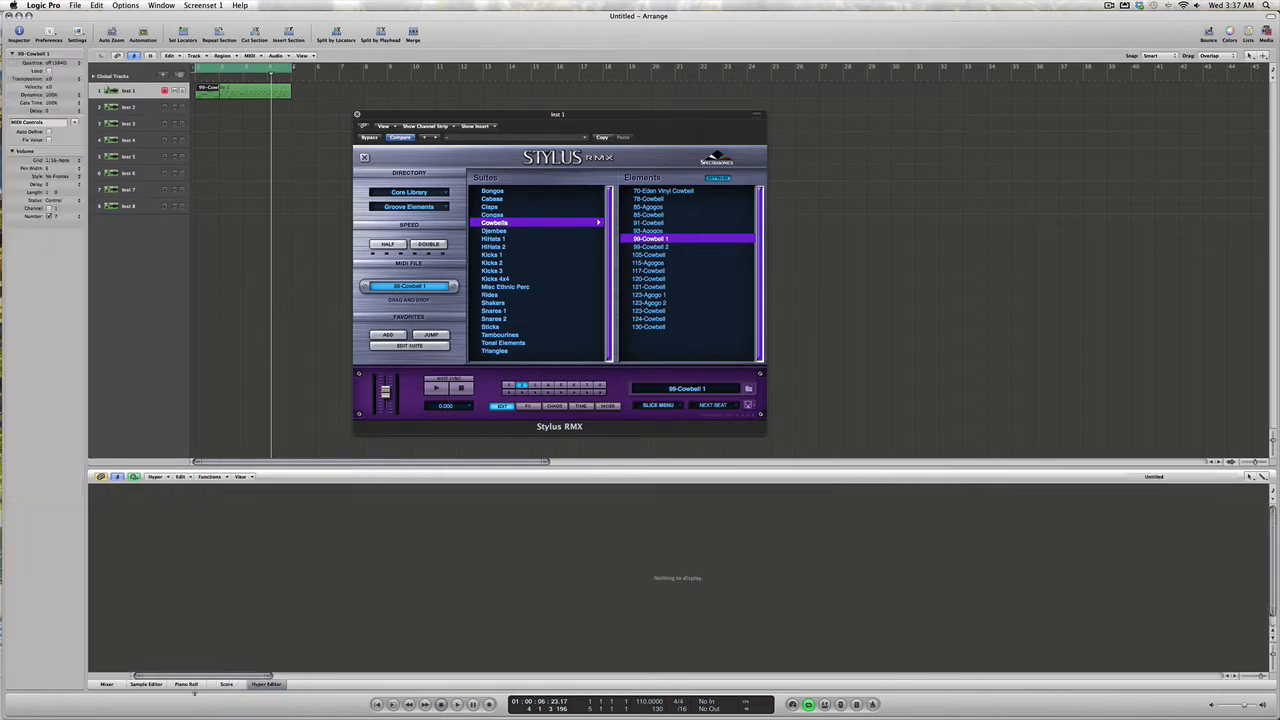
left_click(186, 685)
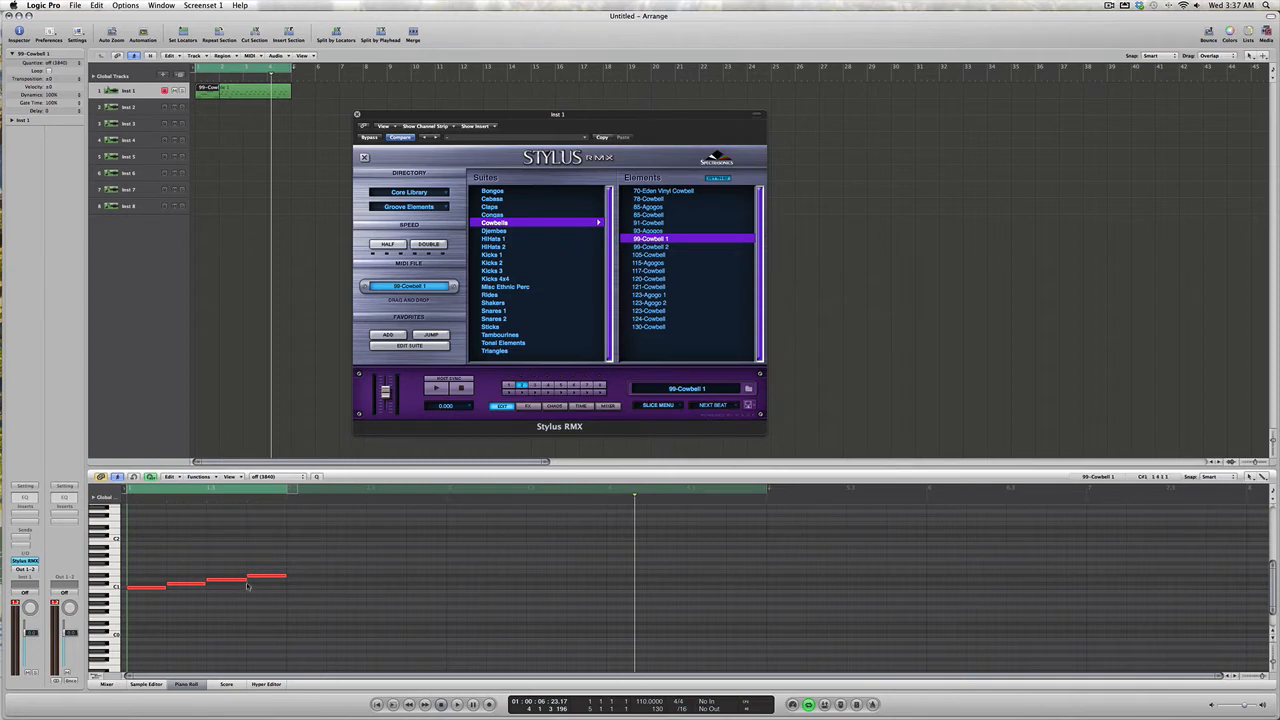
Halve the length of the cowbell region's third note, copy it directly after itself, and play the result
left_click(216, 583)
key("alt")
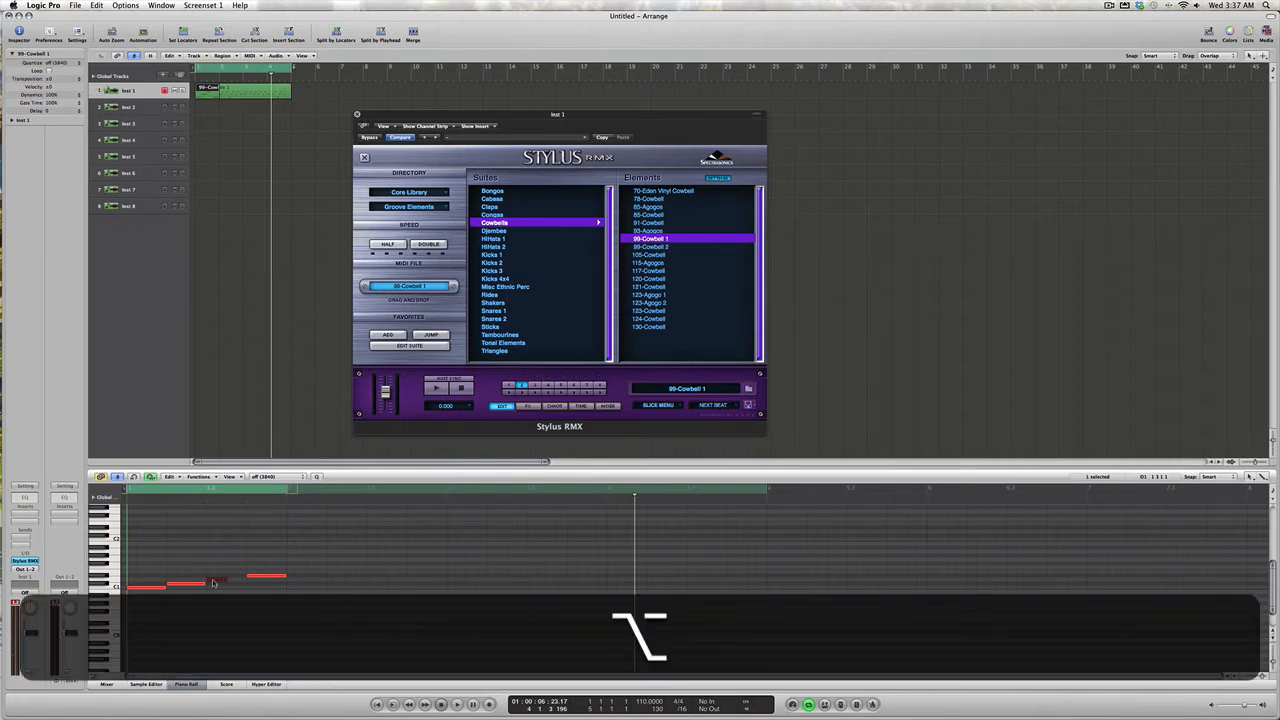
left_click_drag(212, 583, 238, 580)
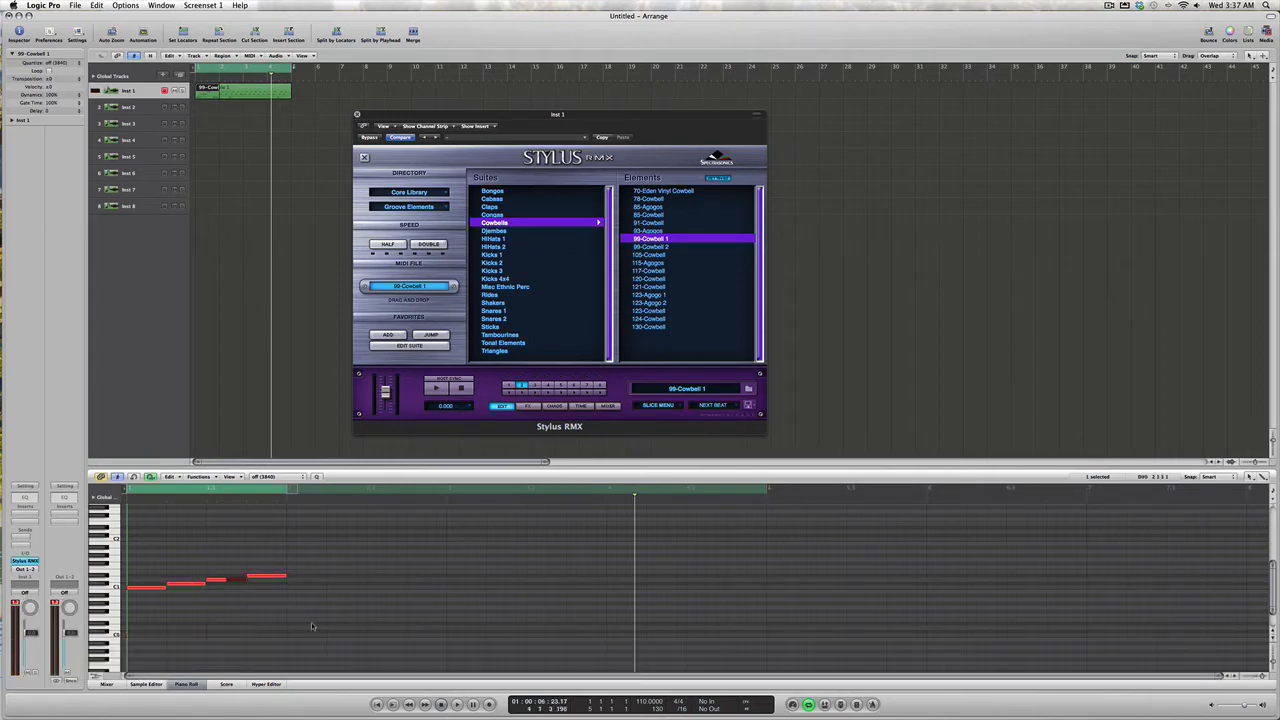
key("space")
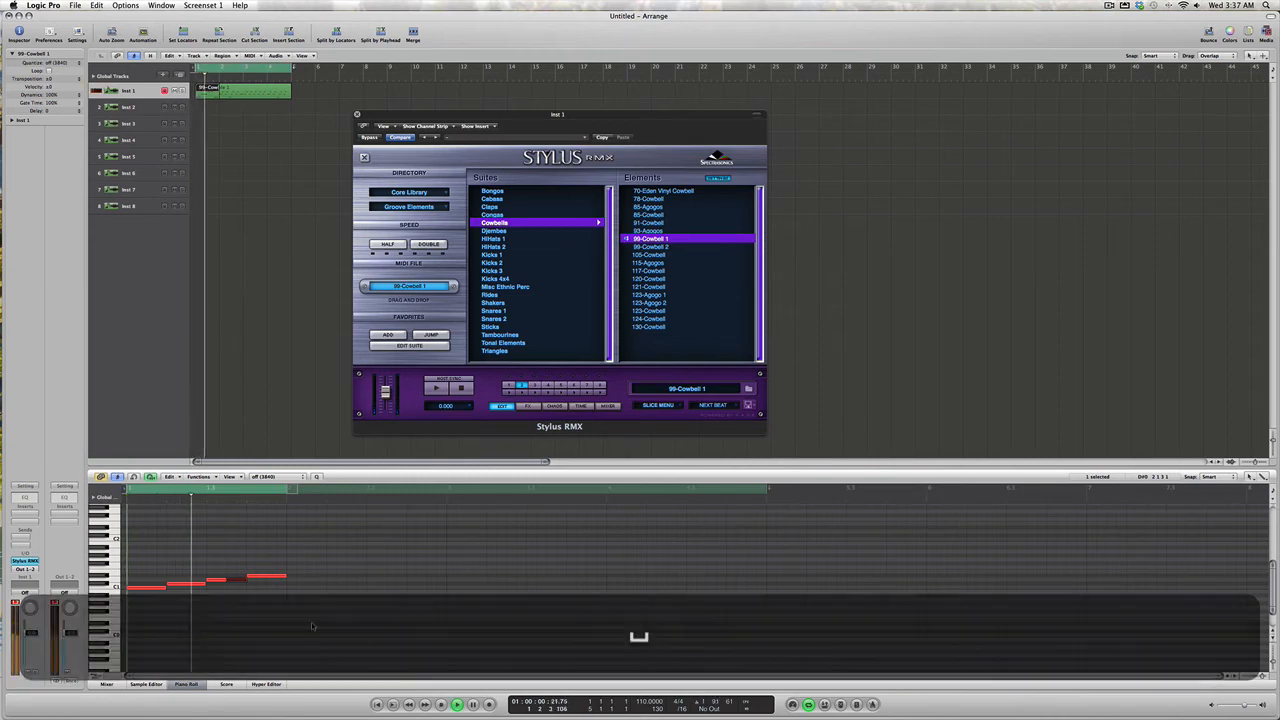
key("space")
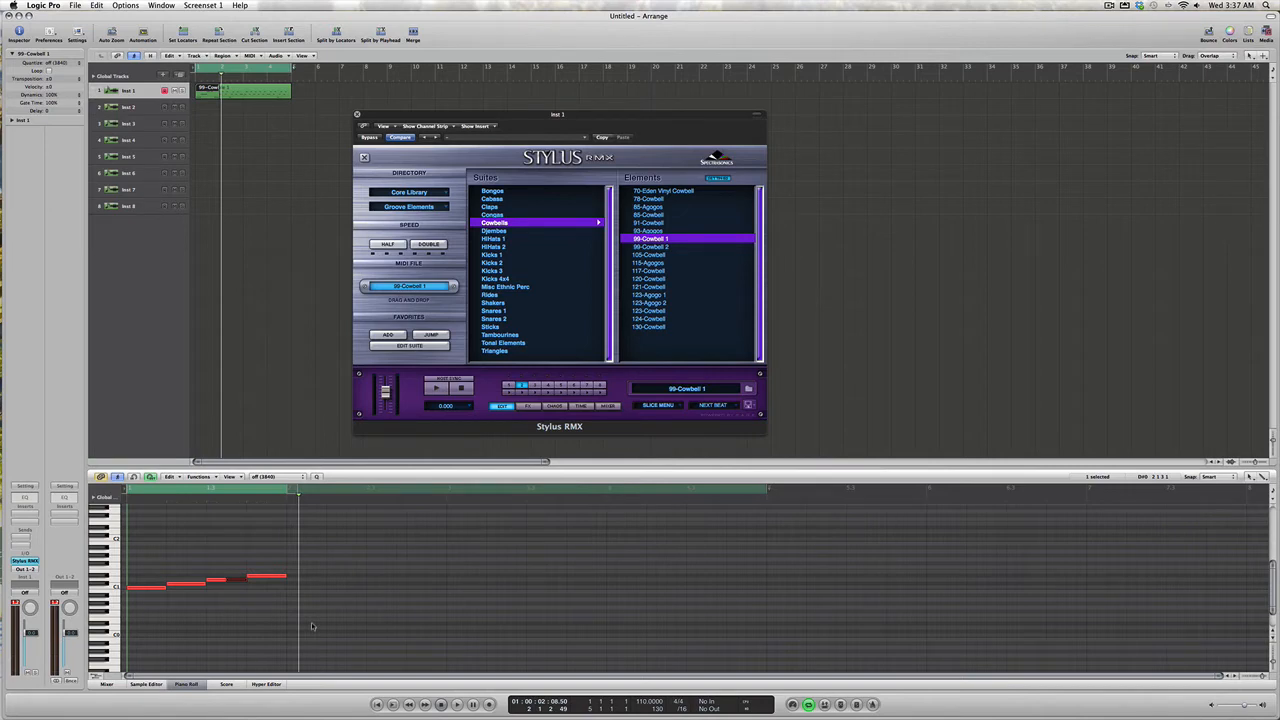
Show the 065-Bubble 1 region's notes in the Piano Roll and play them from the start
left_click(263, 90)
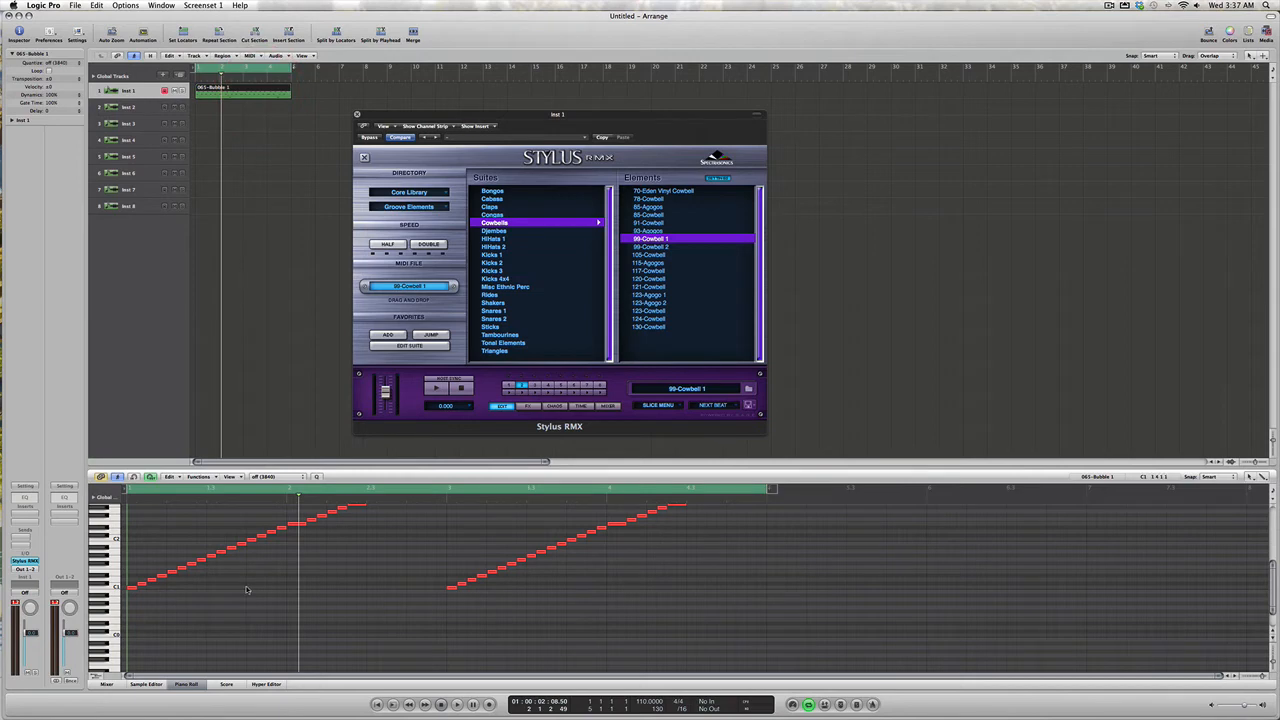
scroll(306, 596, "up", 3)
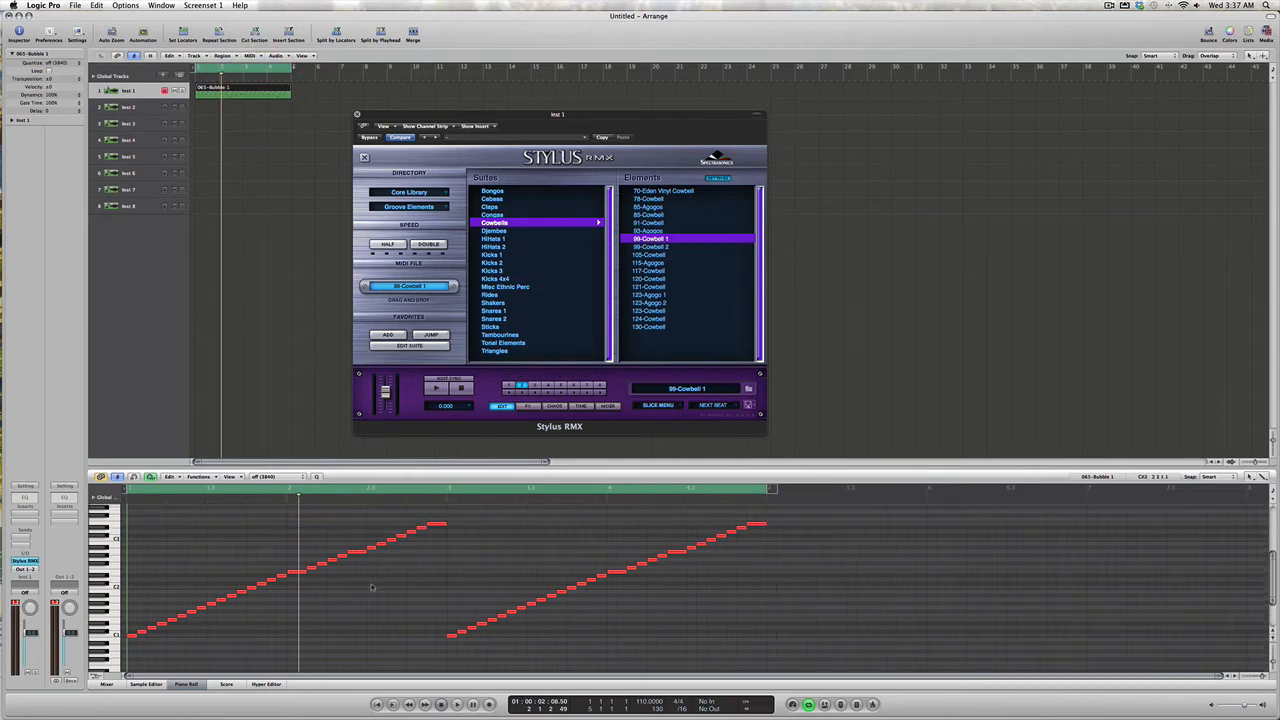
key("Return")
key("space")
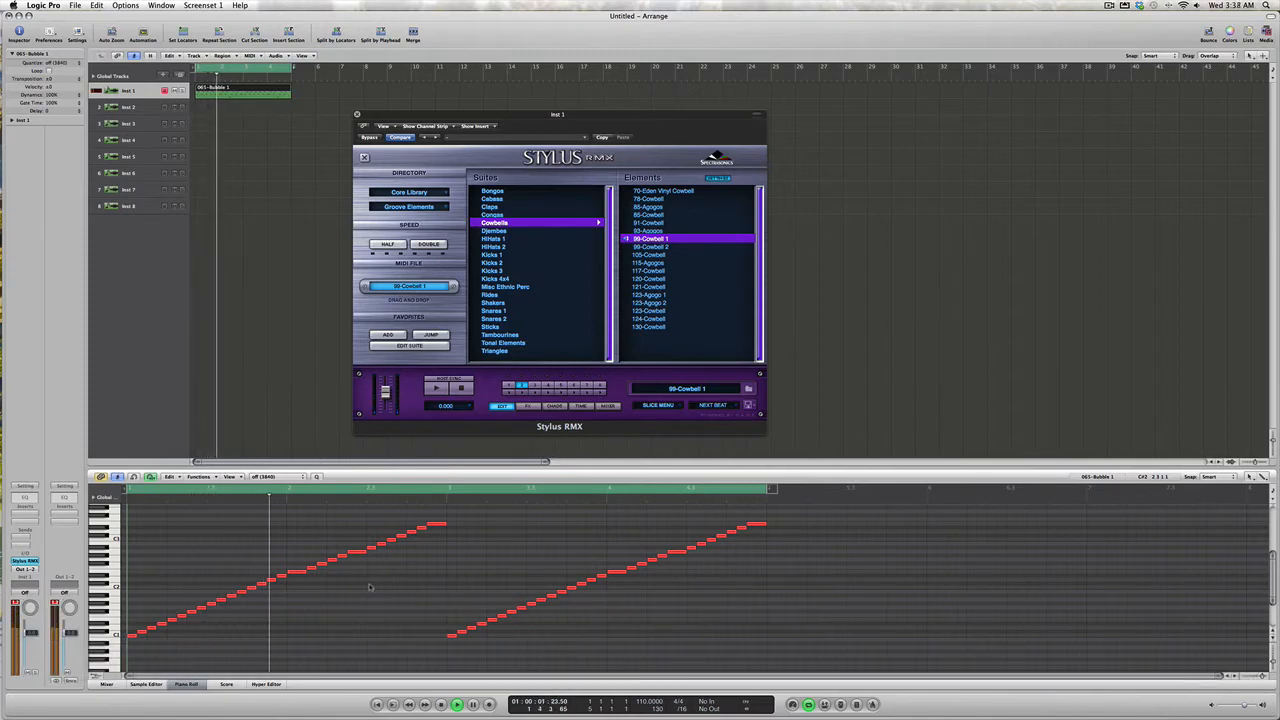
key("space")
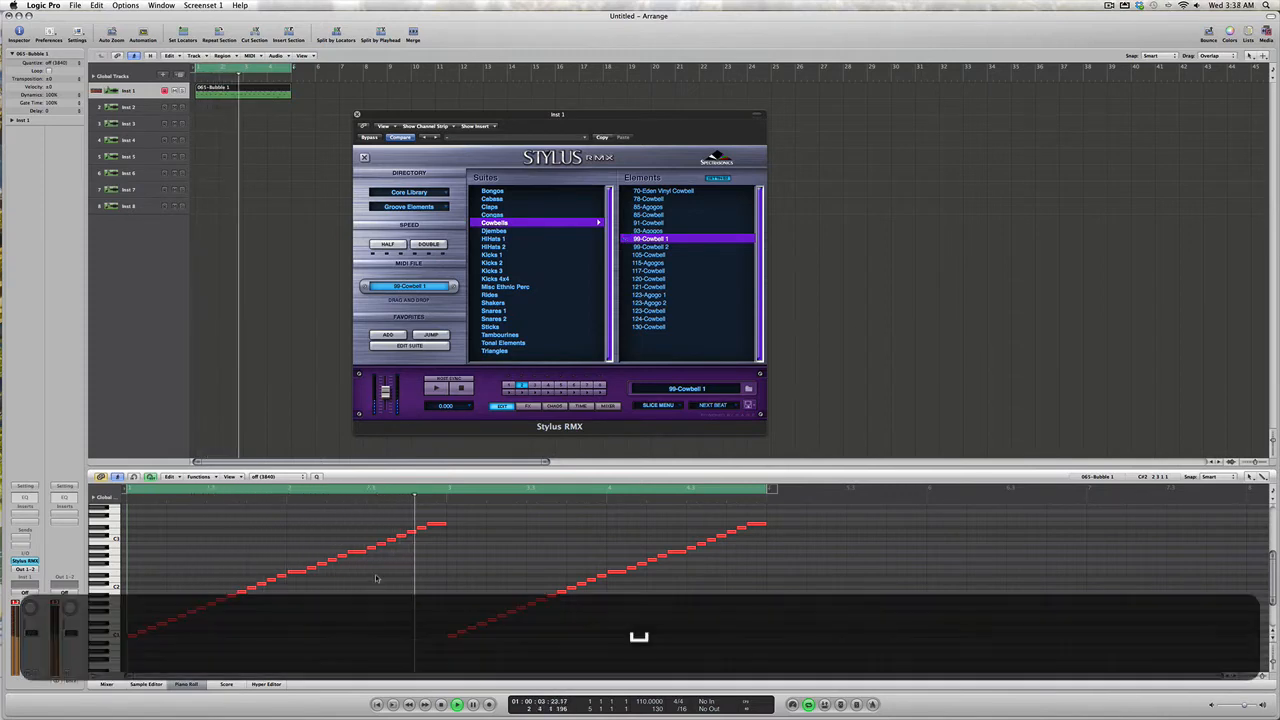
Delete the 065-Bubble 1 note on the second sixteenth of beat 3 in bar 2, and play from the start
left_click(381, 541)
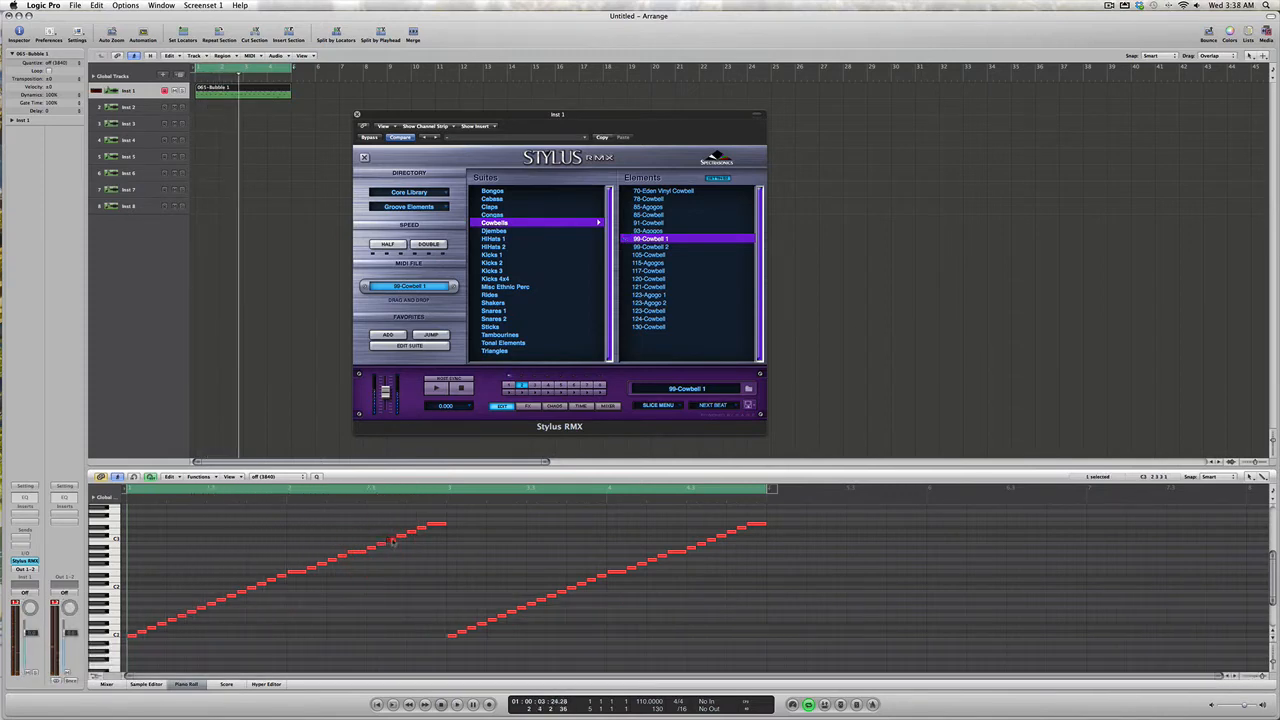
left_click(393, 541)
left_click(381, 546)
key("BackSpace")
key("Return")
key("space")
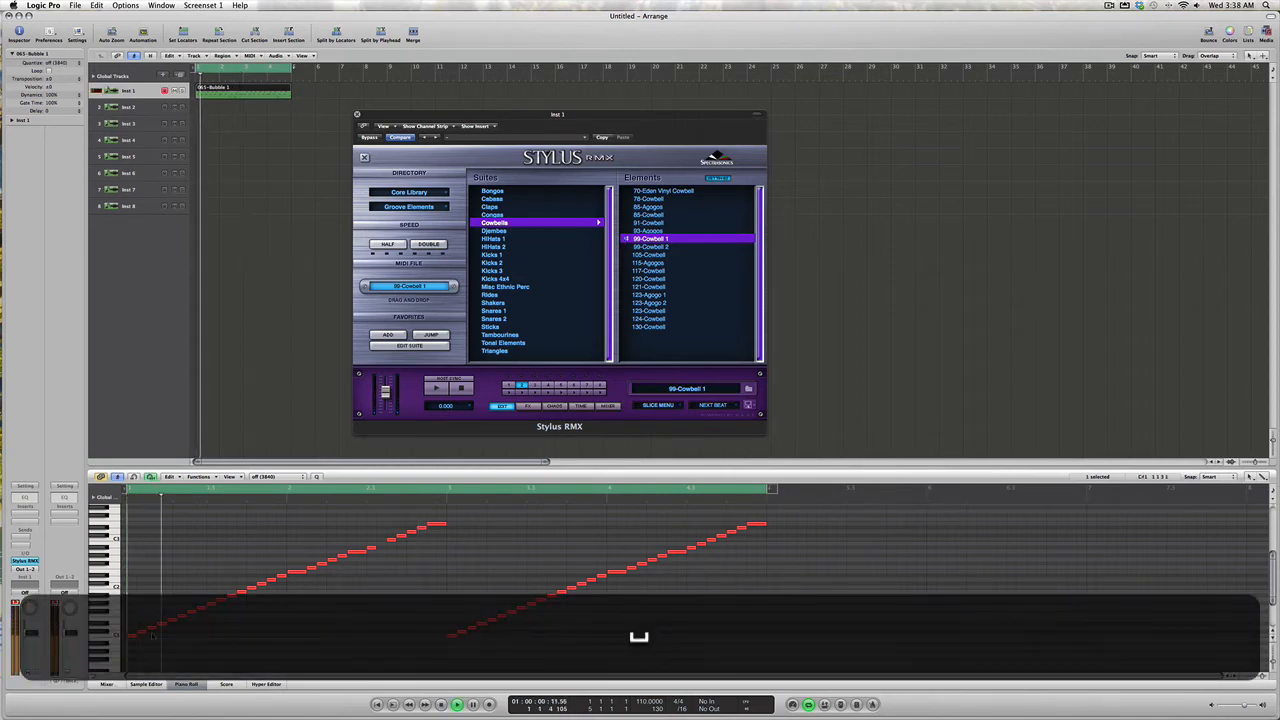
key("space")
Delete the 065-Bubble 1 note on the second sixteenth of beat 3 in bar 1, and play the groove from the start
left_click(214, 600)
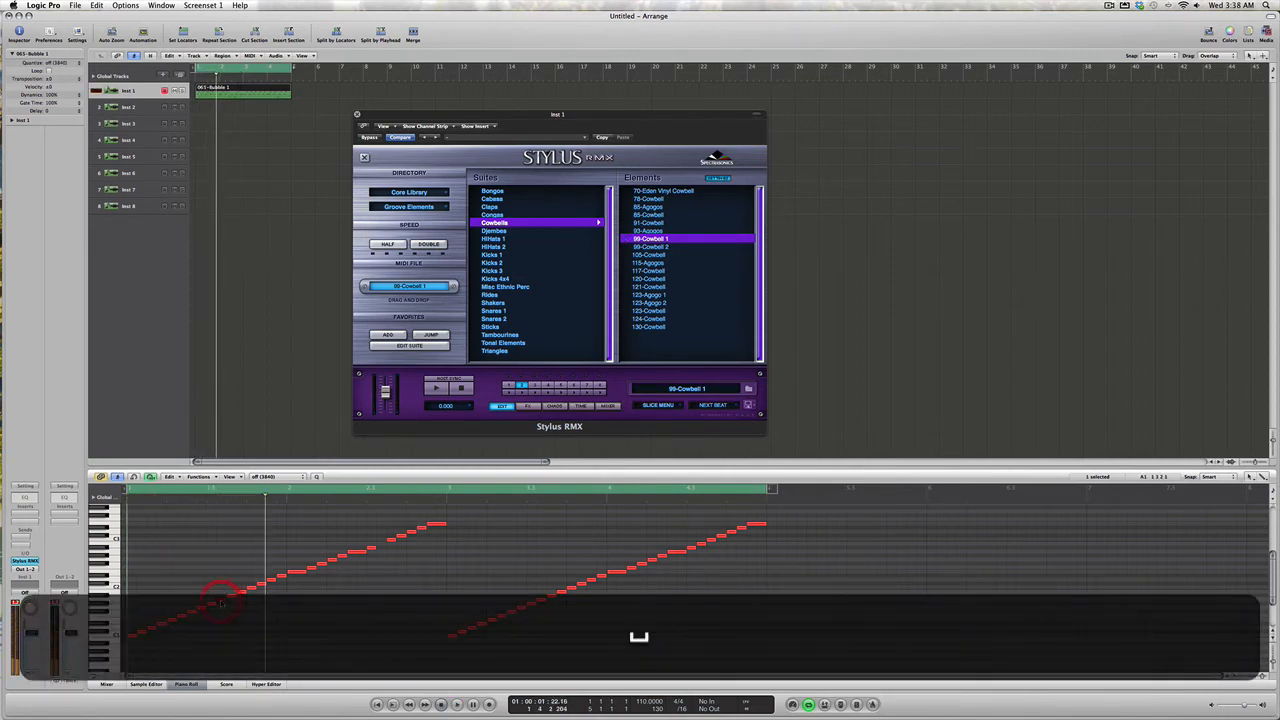
key("BackSpace")
key("space")
key("Return")
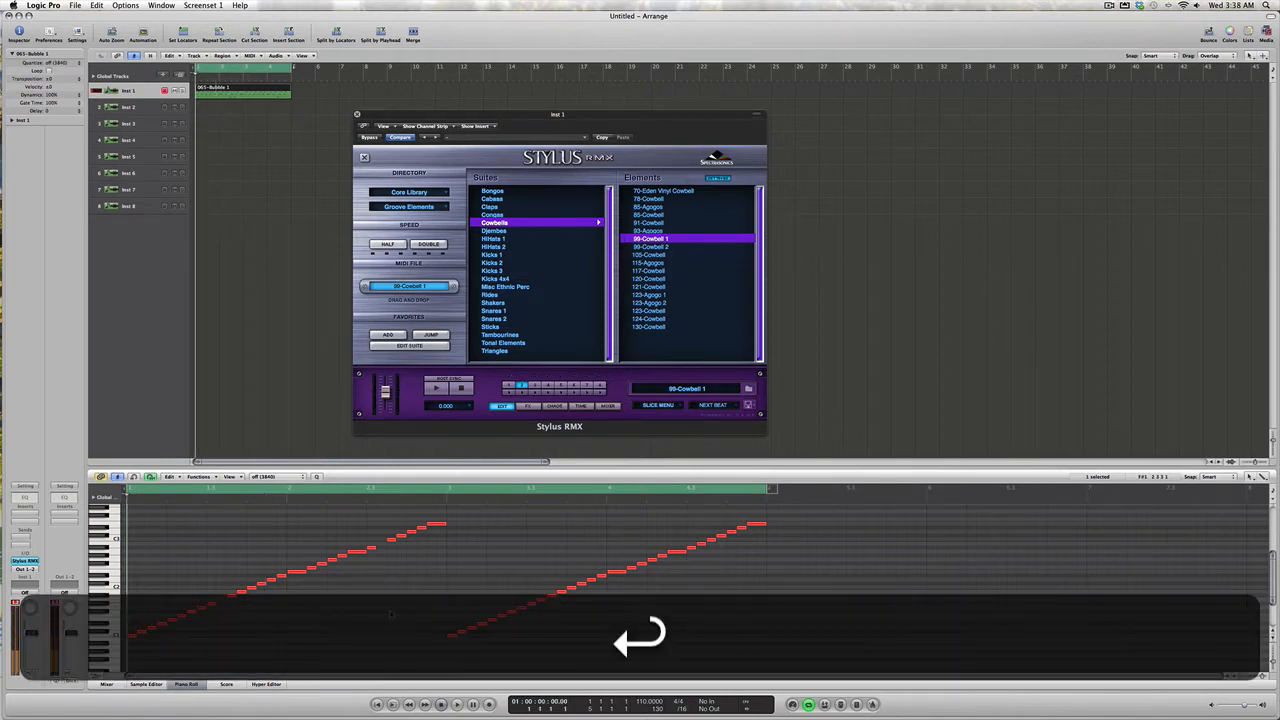
key("space")
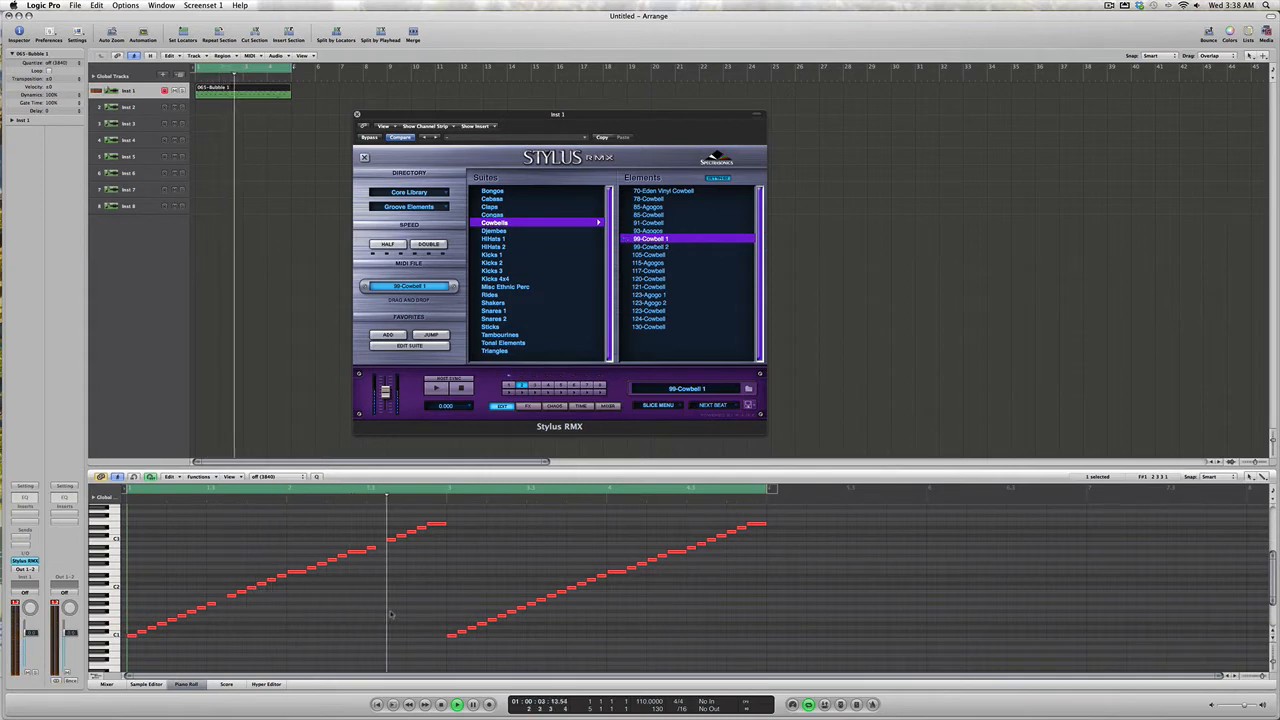
key("space")
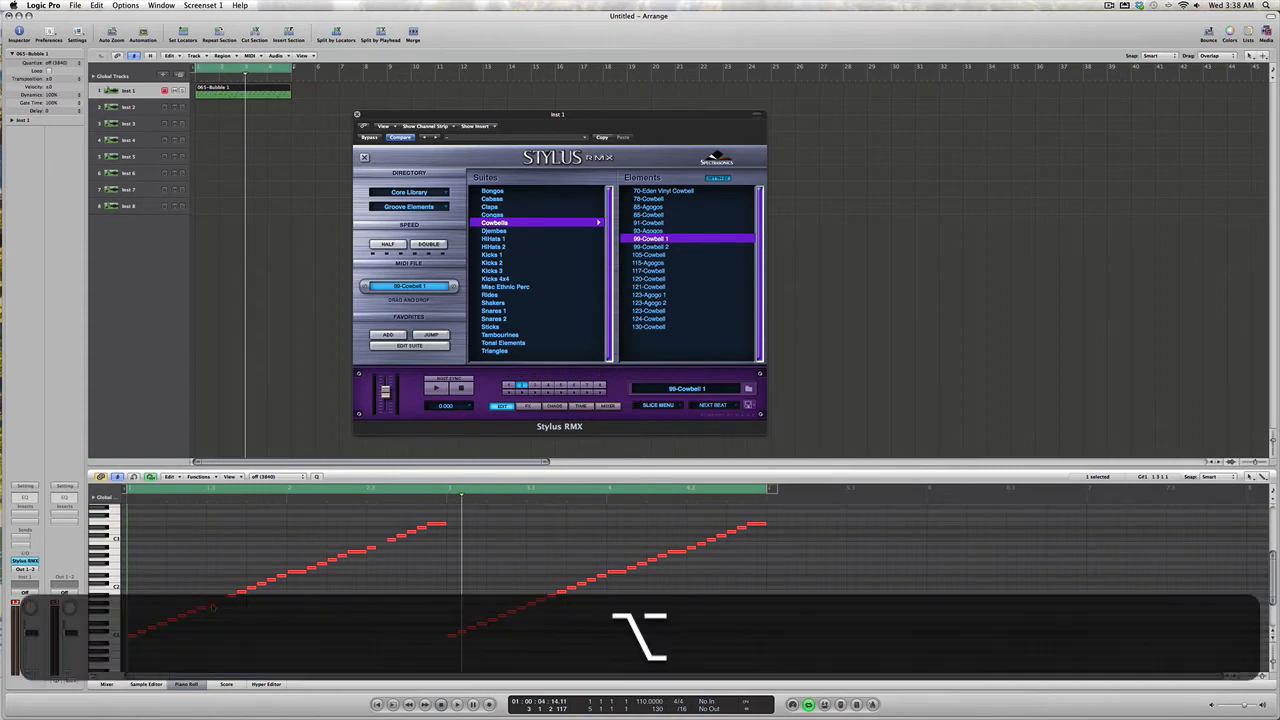
Fill both gaps in the 065-Bubble 1 pattern with copies of the notes directly before them, and play the altered groove
left_click_drag(212, 607, 221, 606)
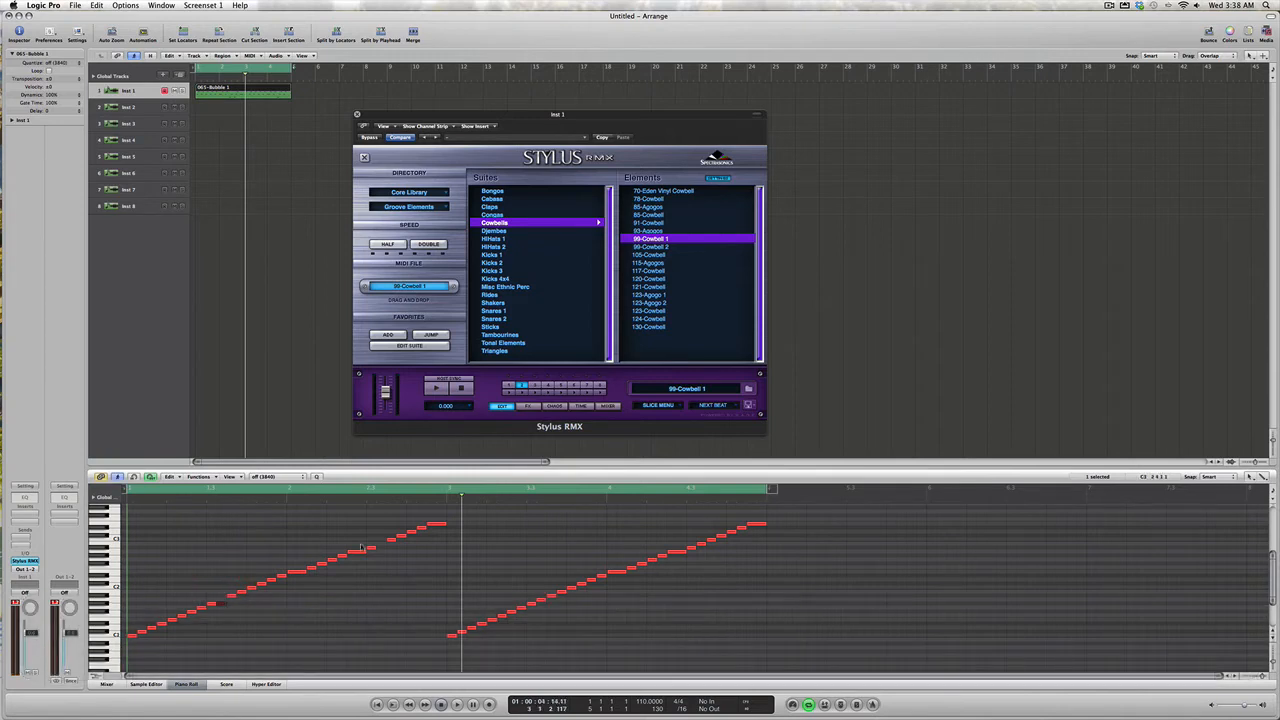
left_click(370, 550)
left_click_drag(370, 550, 382, 550)
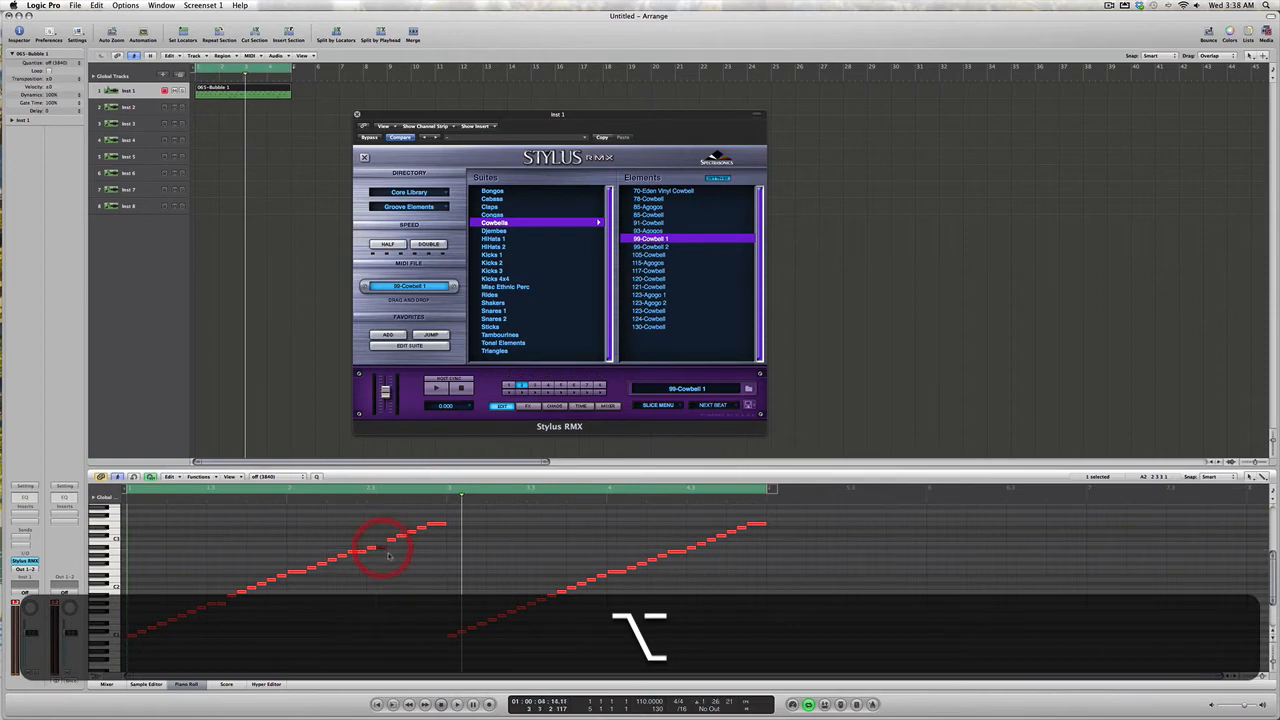
key("space")
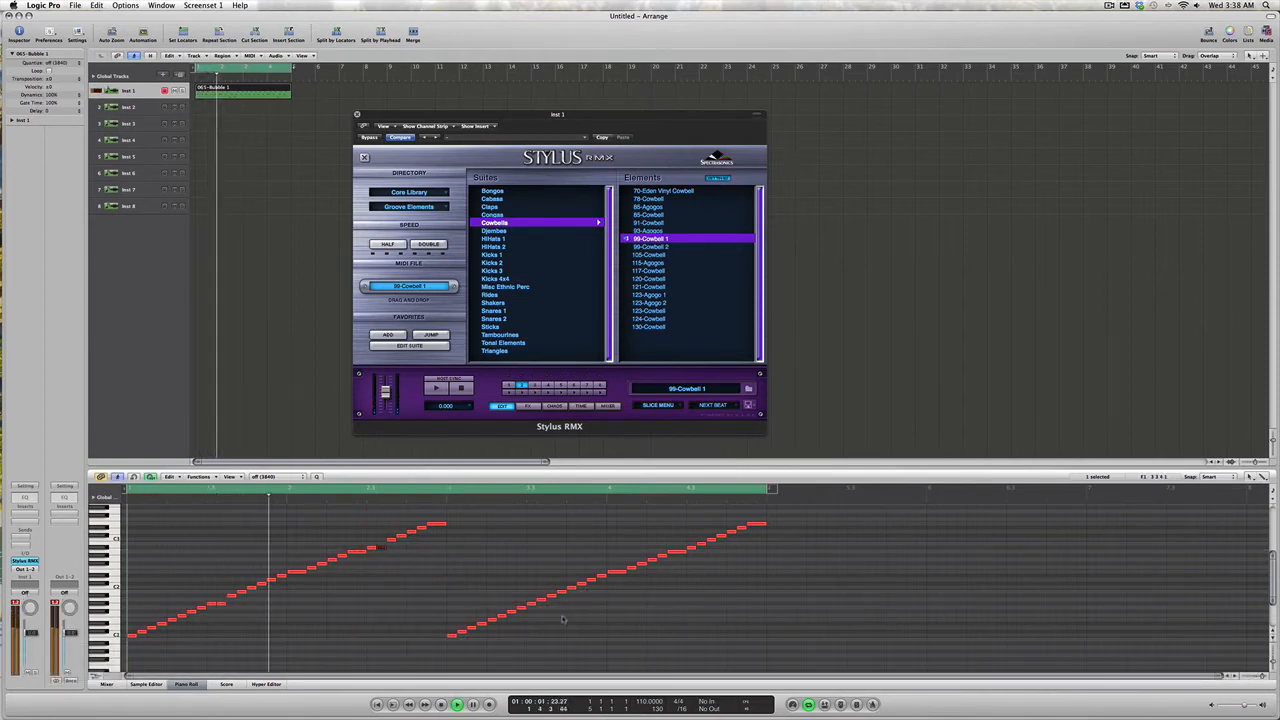
key("space")
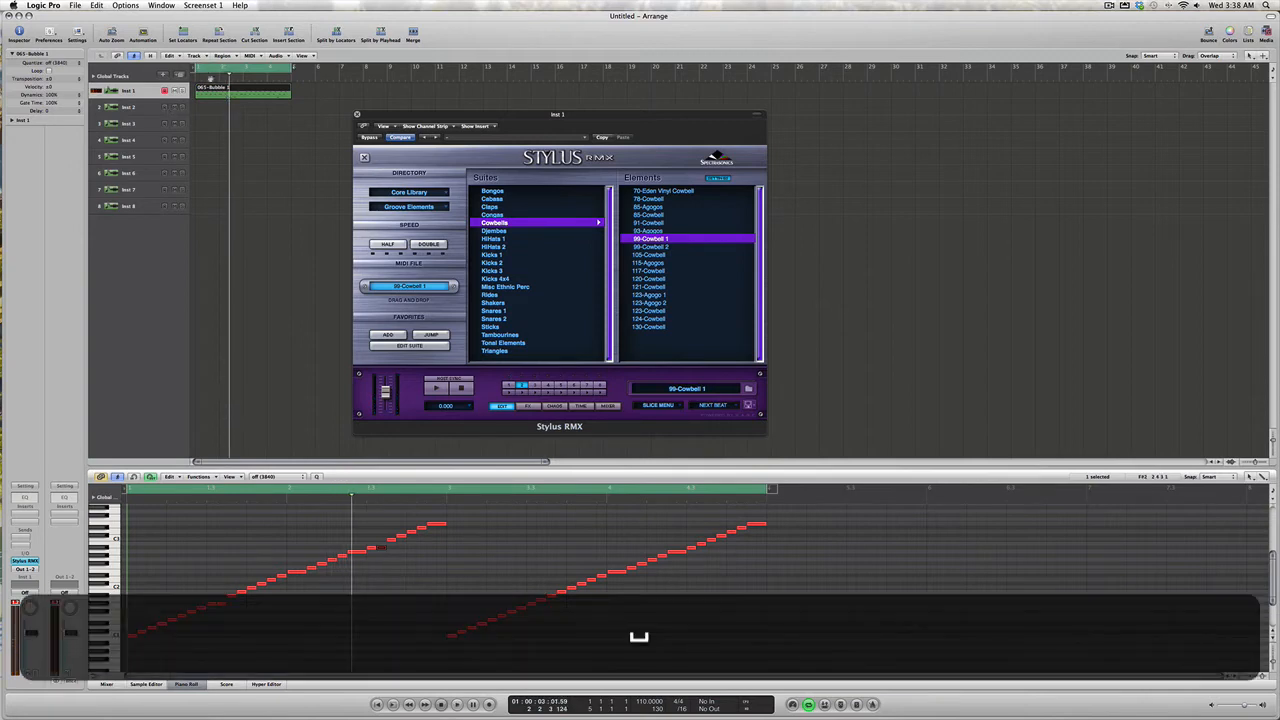
Move the 065-Bubble 1 region aside, delete the 99-Cowbell 1 region beneath it, and return 065-Bubble 1 to bar 1
left_click_drag(211, 89, 277, 87)
left_click(207, 95)
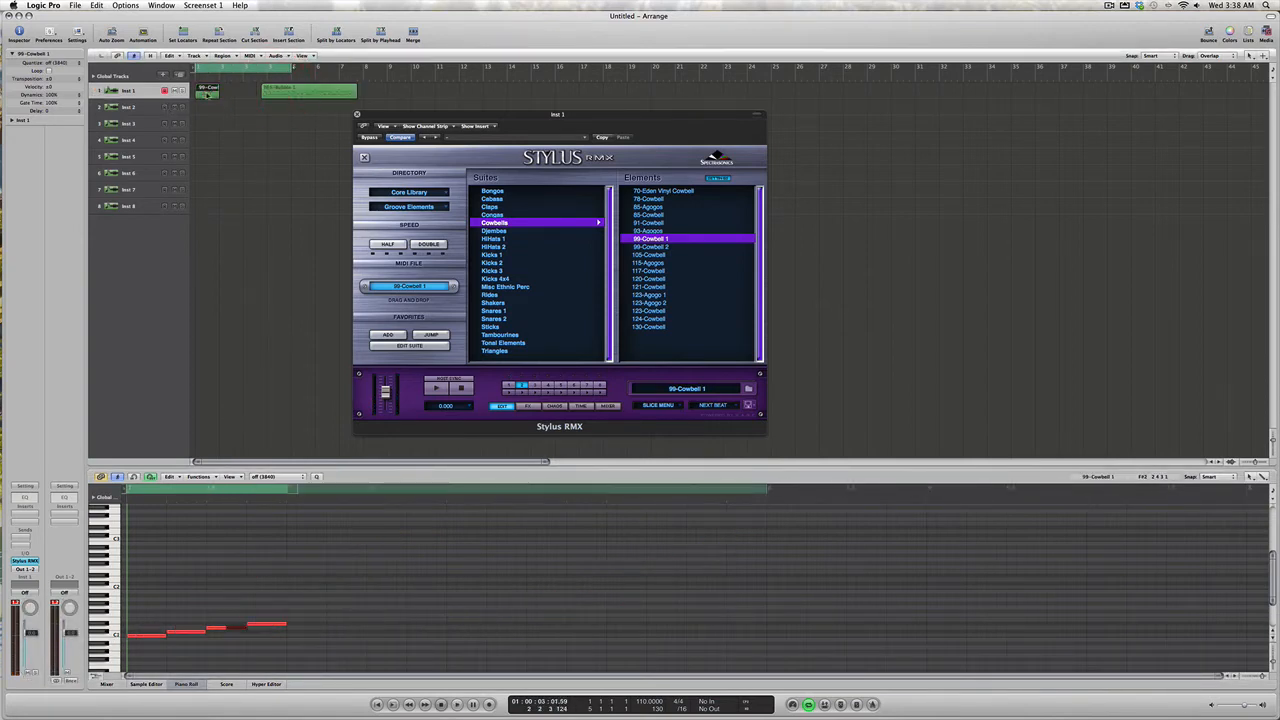
key("BackSpace")
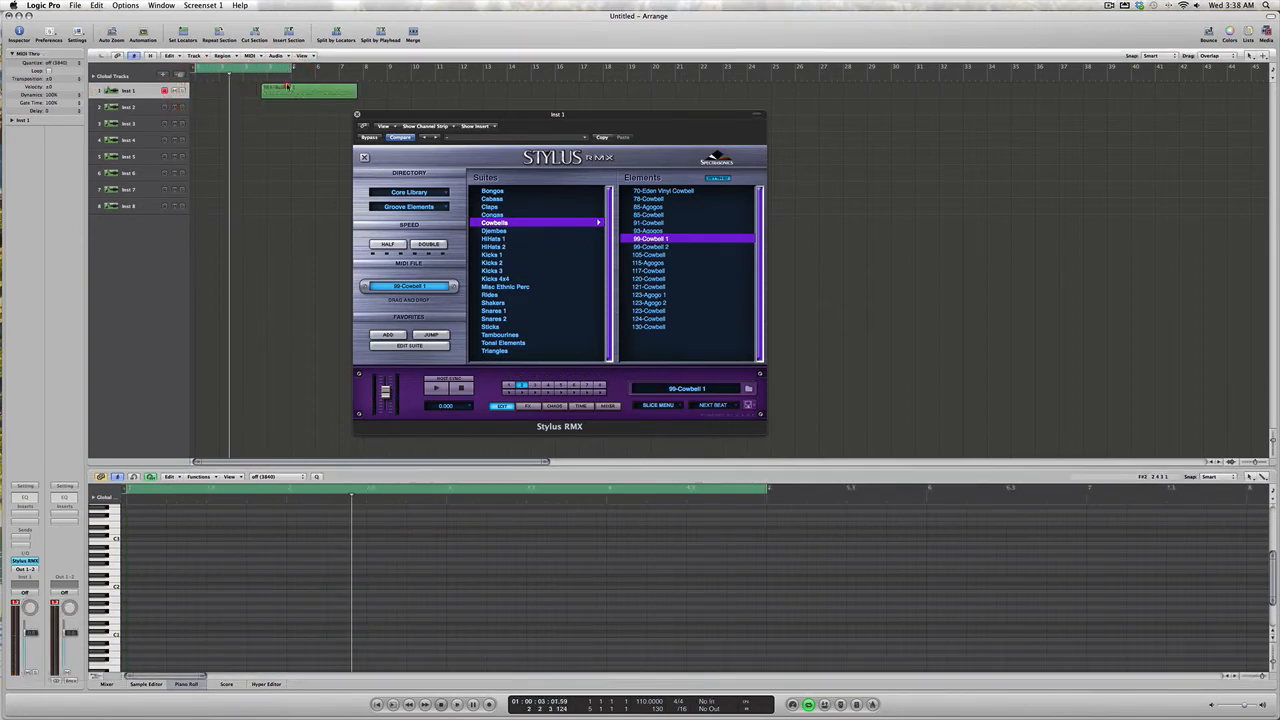
left_click_drag(288, 87, 223, 87)
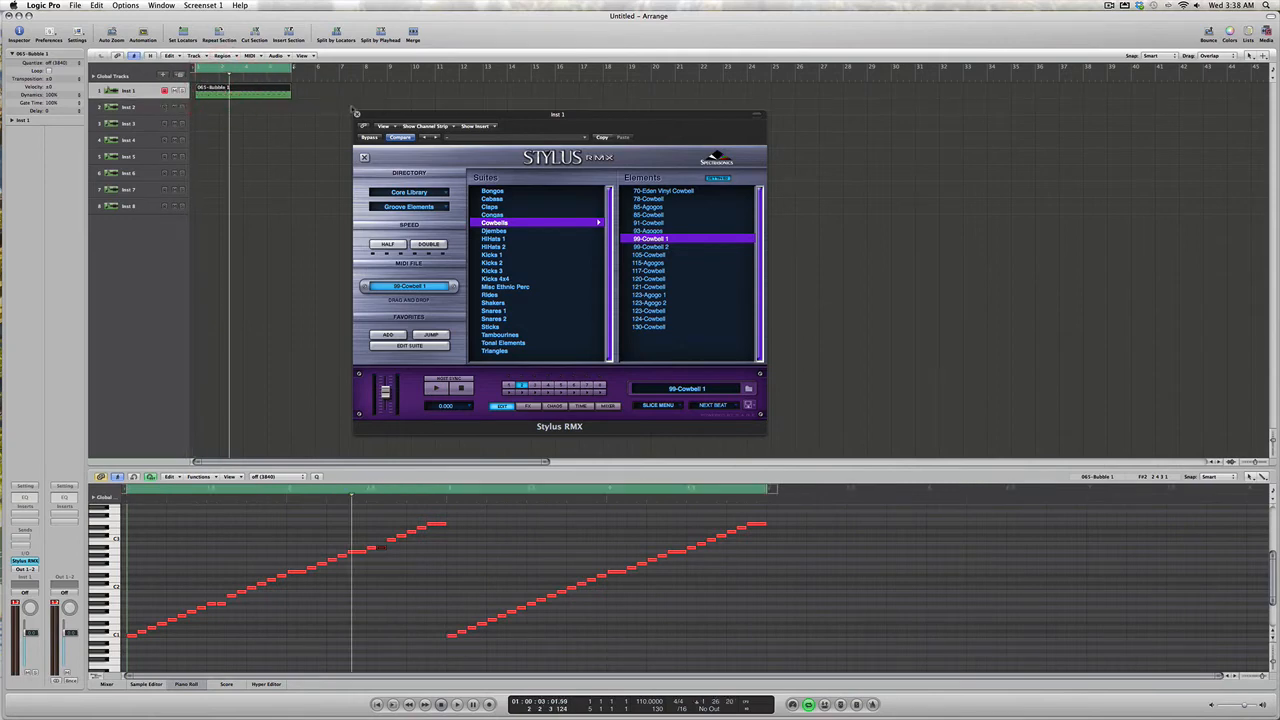
Replace the 065-Bubble 1 note on the second sixteenth of beat 3 in bar 4 with a copy of the preceding note, and play the groove
key("space")
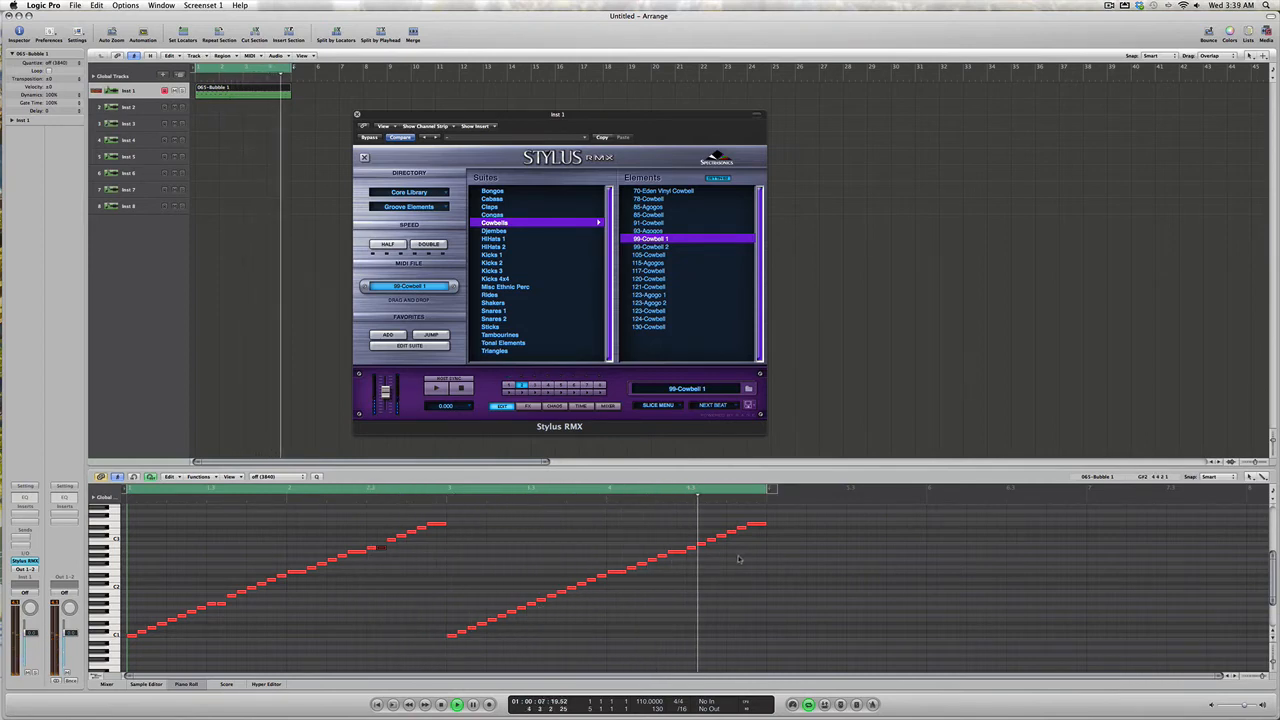
key("space")
left_click(700, 546)
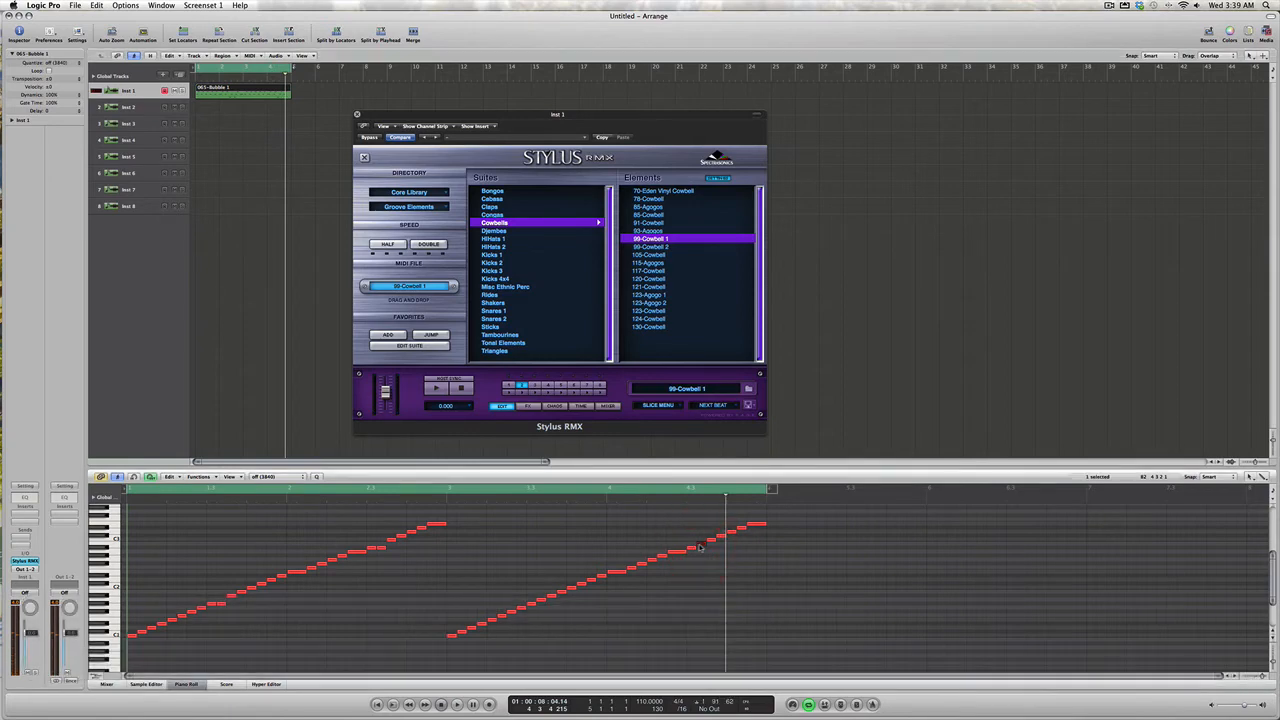
key("BackSpace")
key("alt")
left_click_drag(692, 550, 705, 551)
key("space")
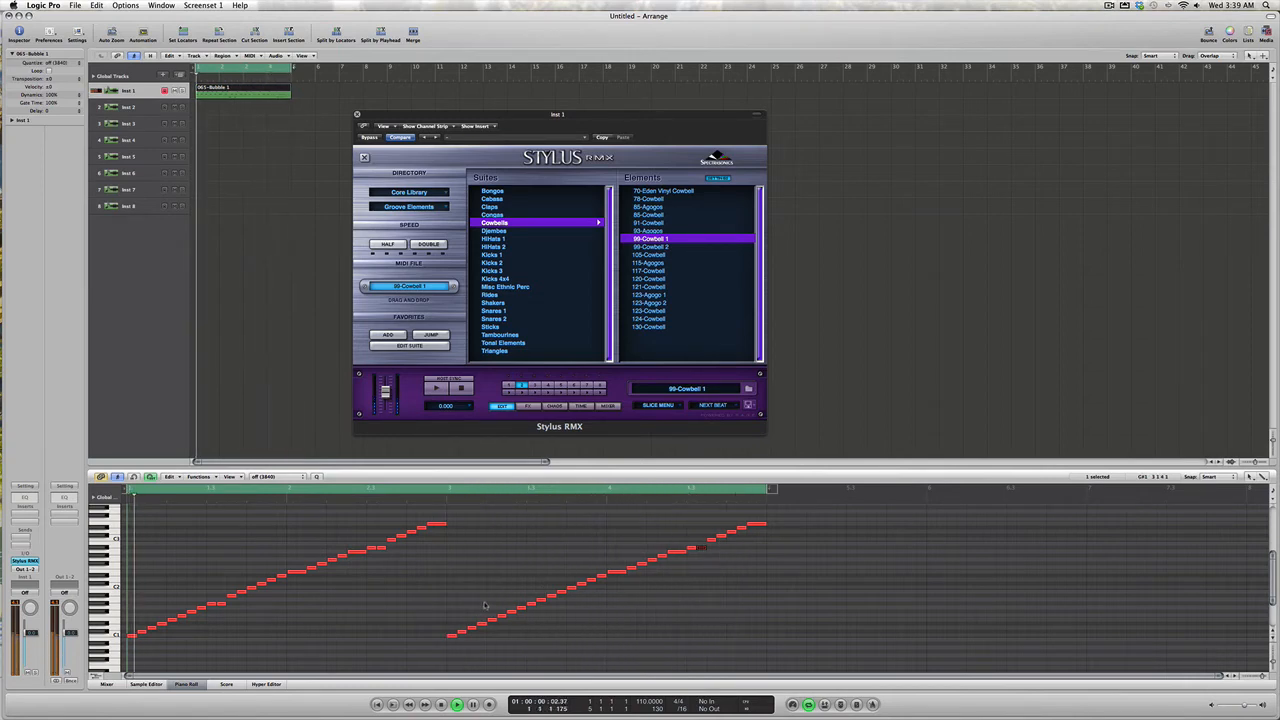
key("space")
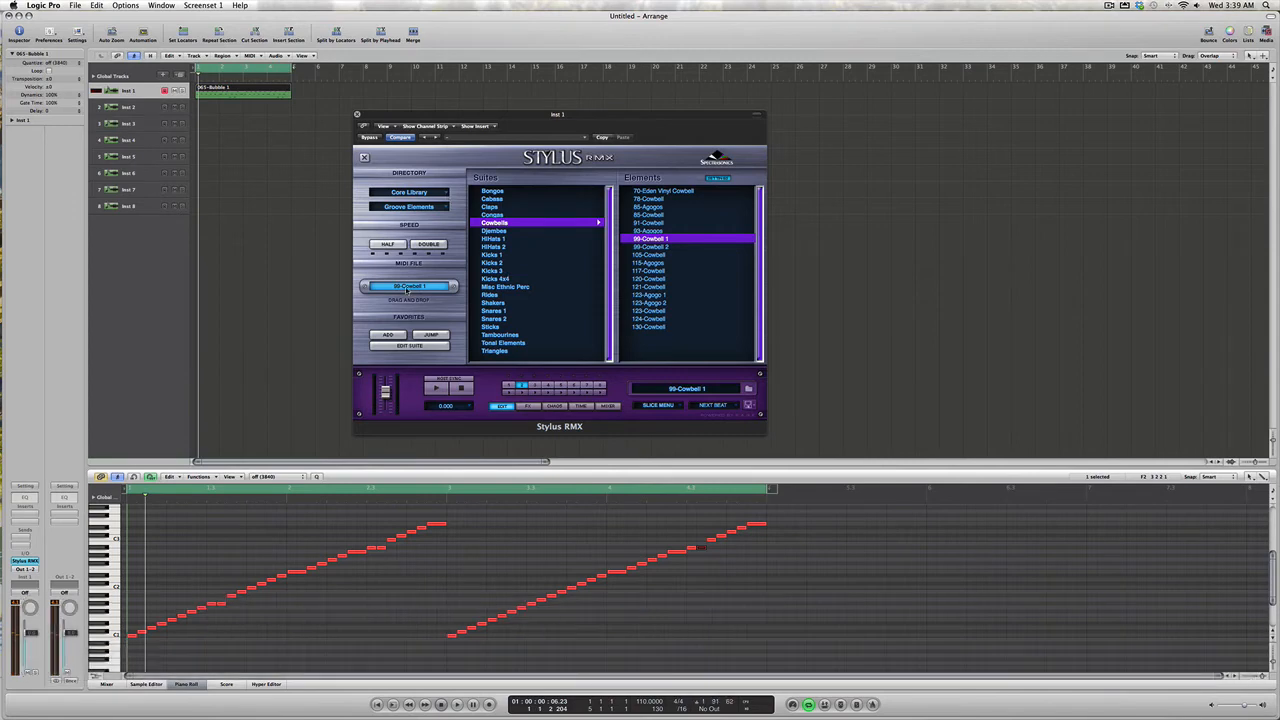
Place the 99-Cowbell 1 MIDI file at bar 1 on the Inst 1 track, and play it with the cycle shortened to bar 1
left_click_drag(406, 288, 196, 92)
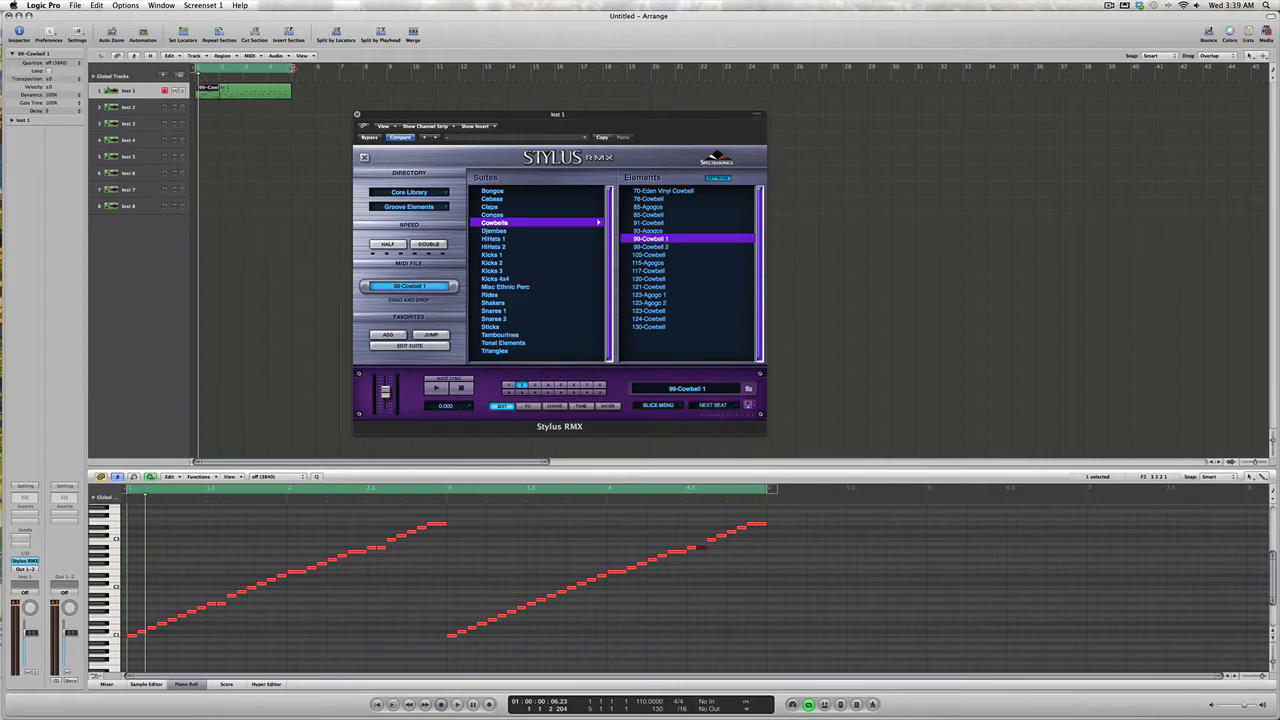
left_click_drag(292, 68, 223, 75)
key("space")
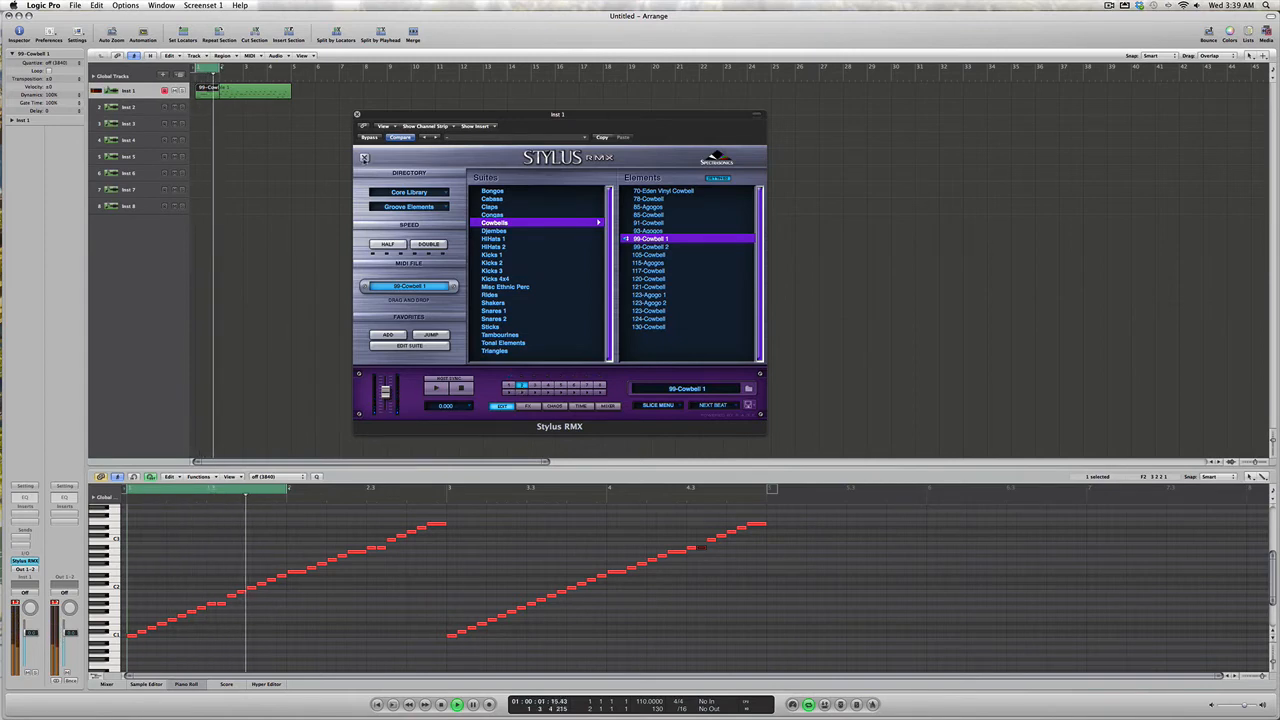
Show the sound controls for 99-Cowbell 1, and try a coarse pitch of -1 during playback before stopping
left_click(364, 157)
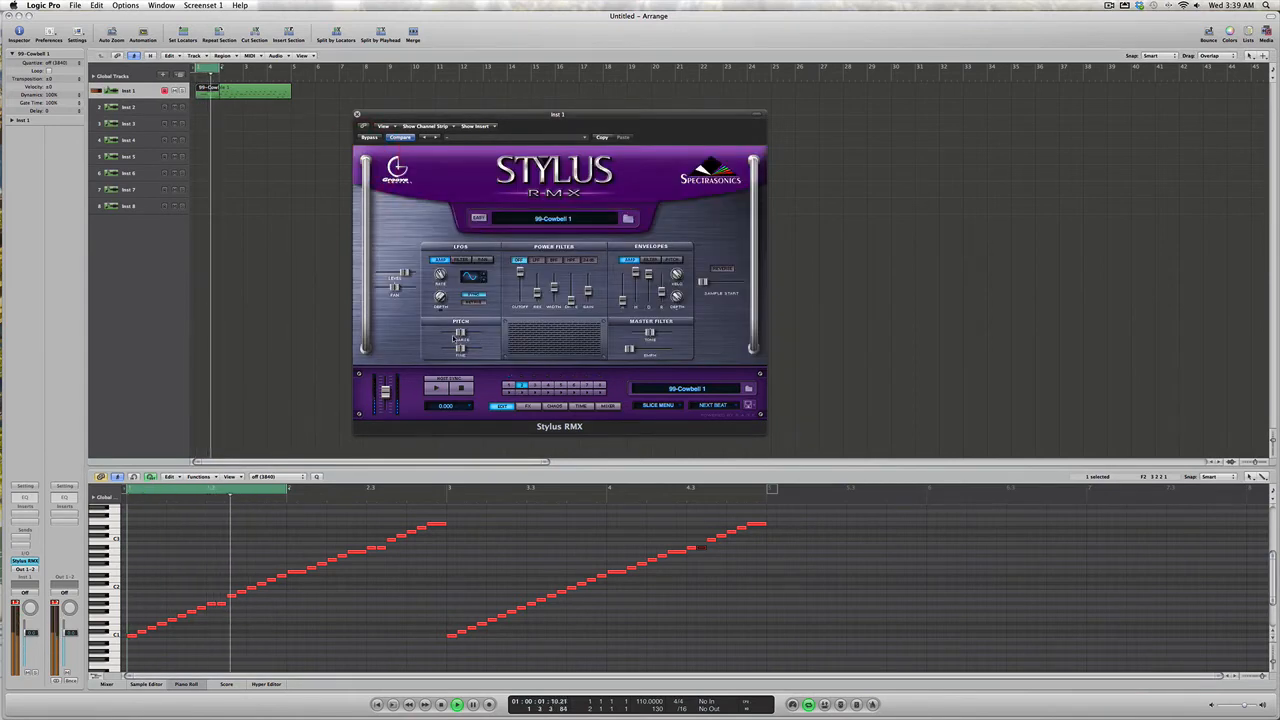
left_click_drag(453, 340, 460, 334)
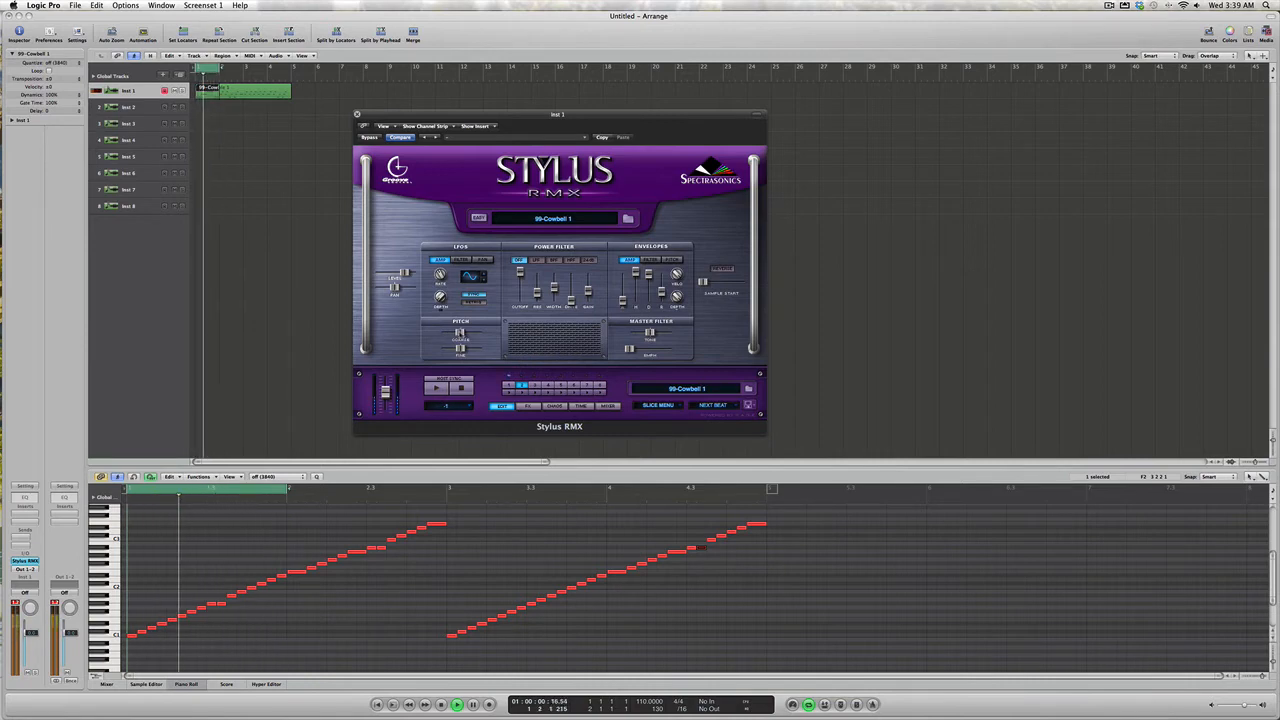
left_click(454, 332)
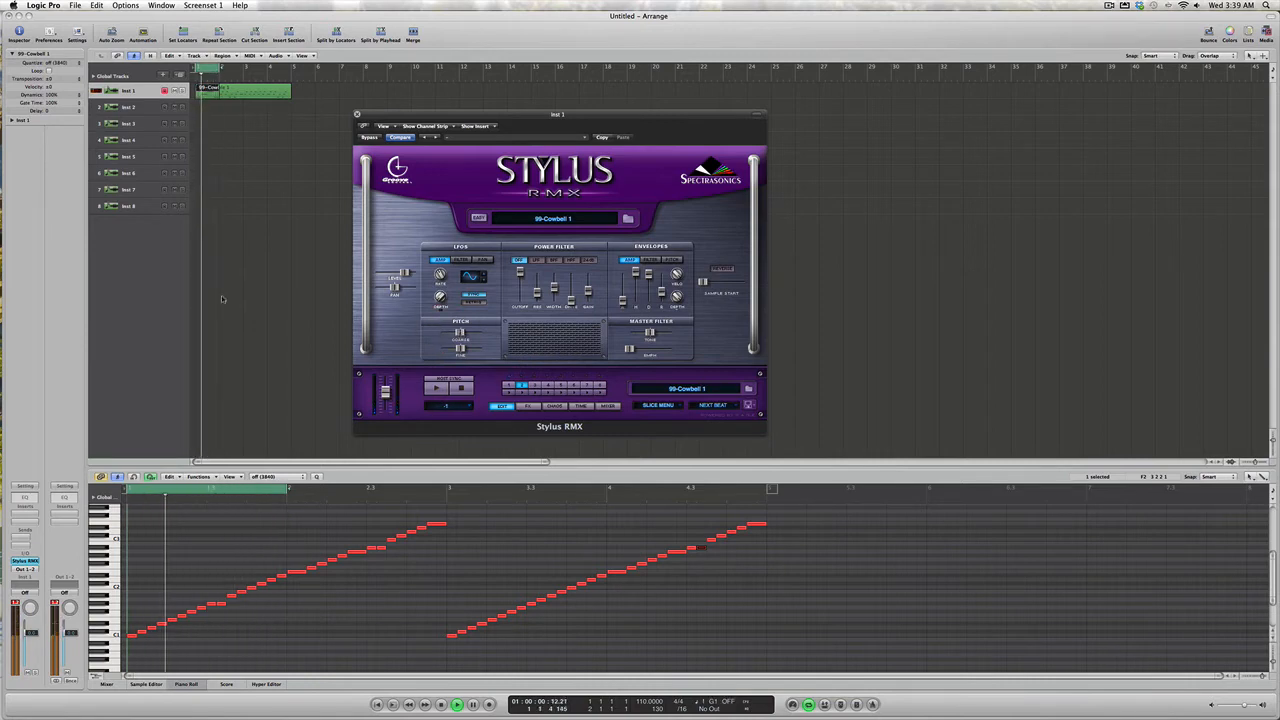
left_click(461, 389)
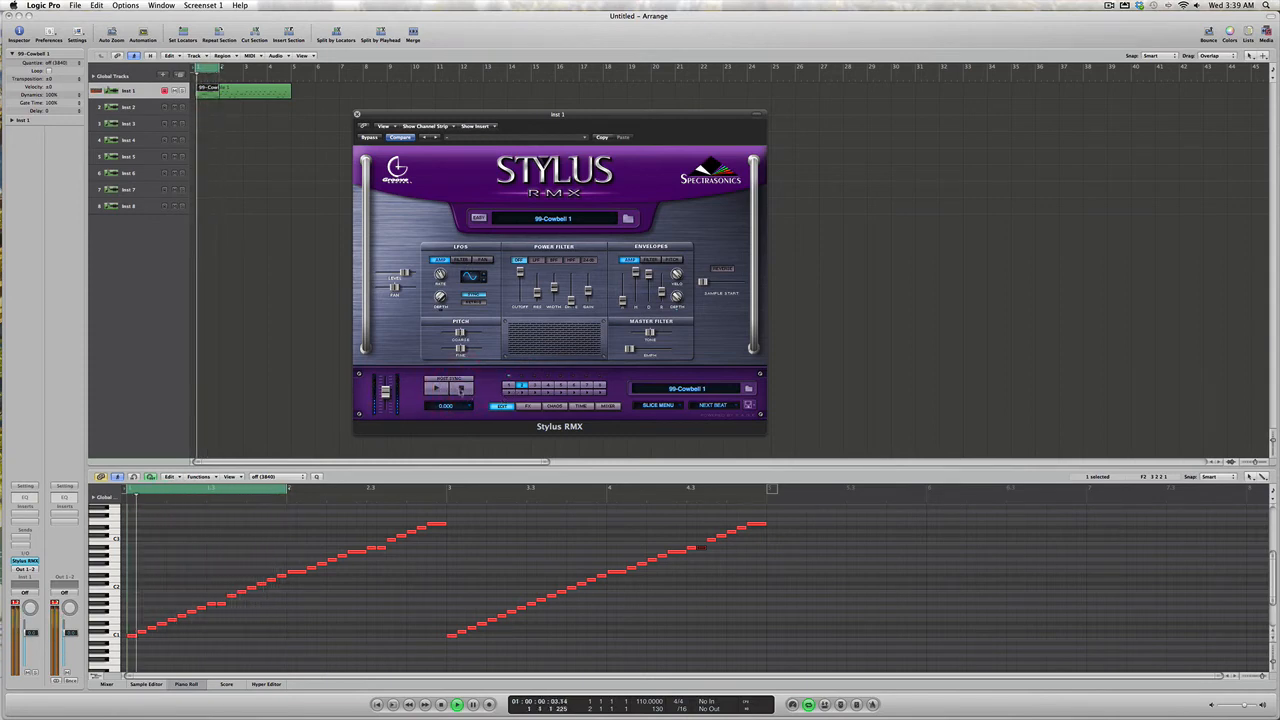
key("space")
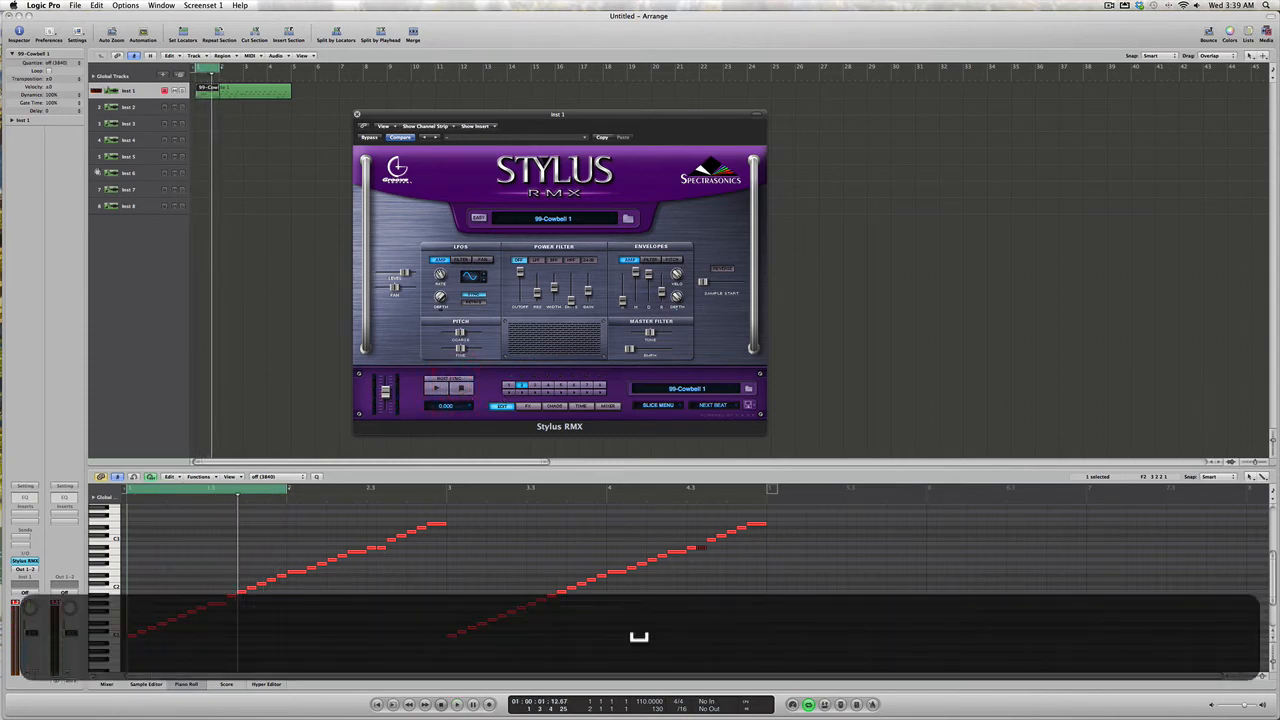
Load the stereo EVP88 electric piano on the Inst 2 track and close its window
left_click(130, 107)
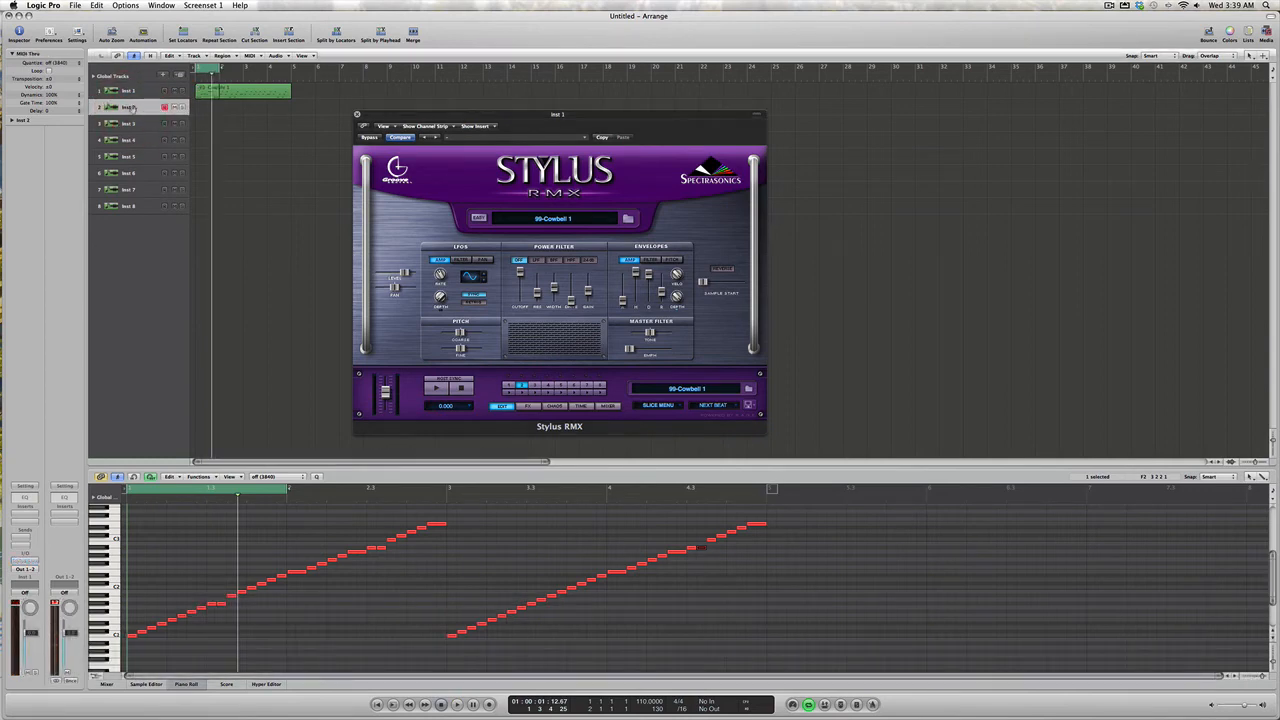
left_click(23, 562)
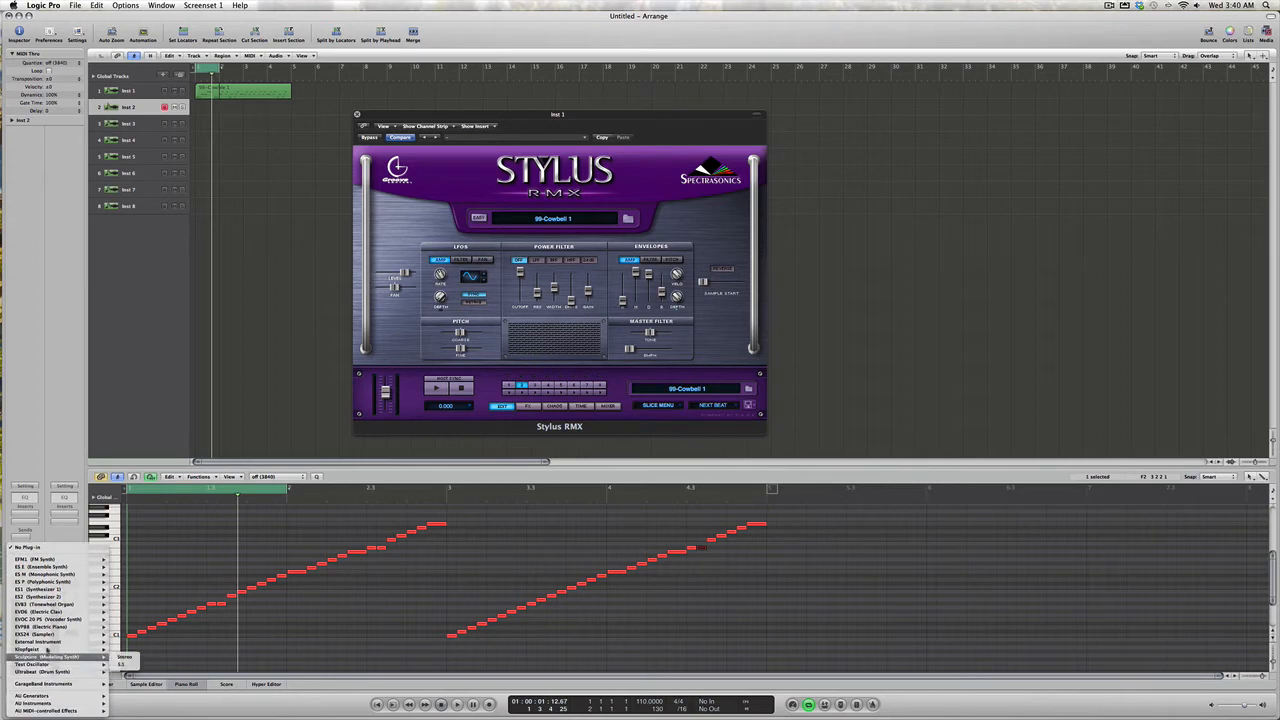
mouse_move(46, 628)
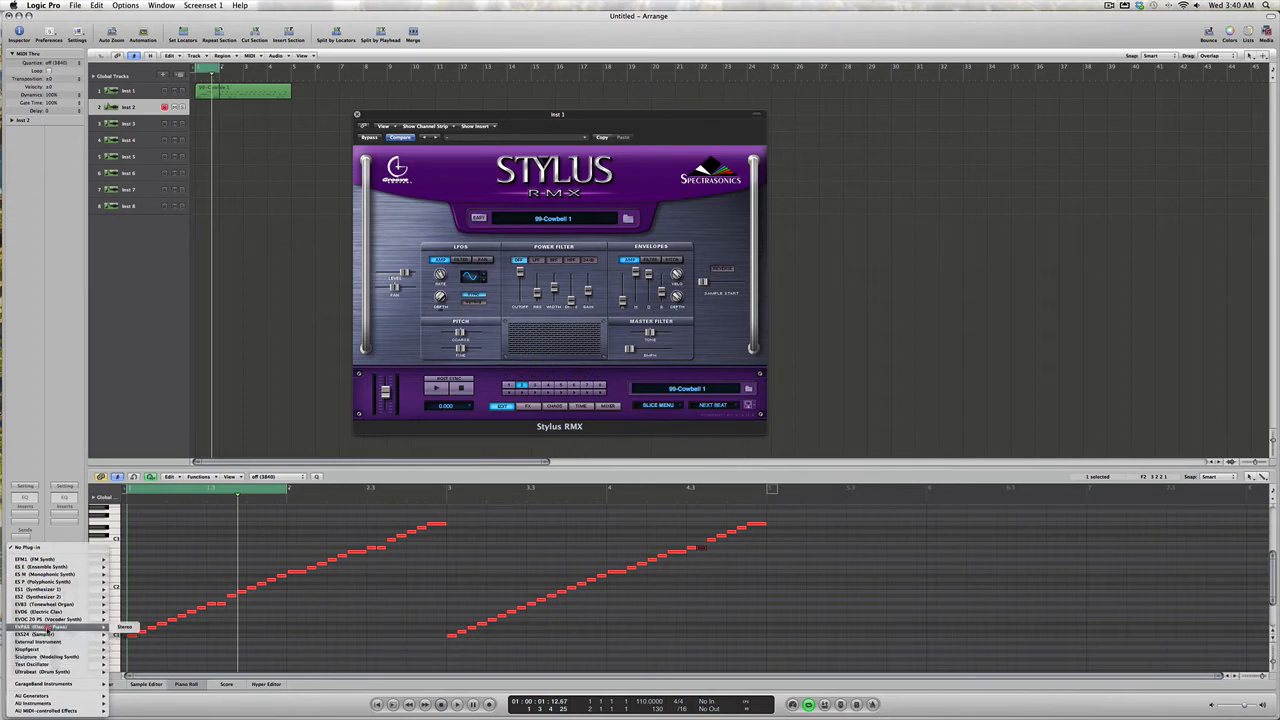
left_click(124, 627)
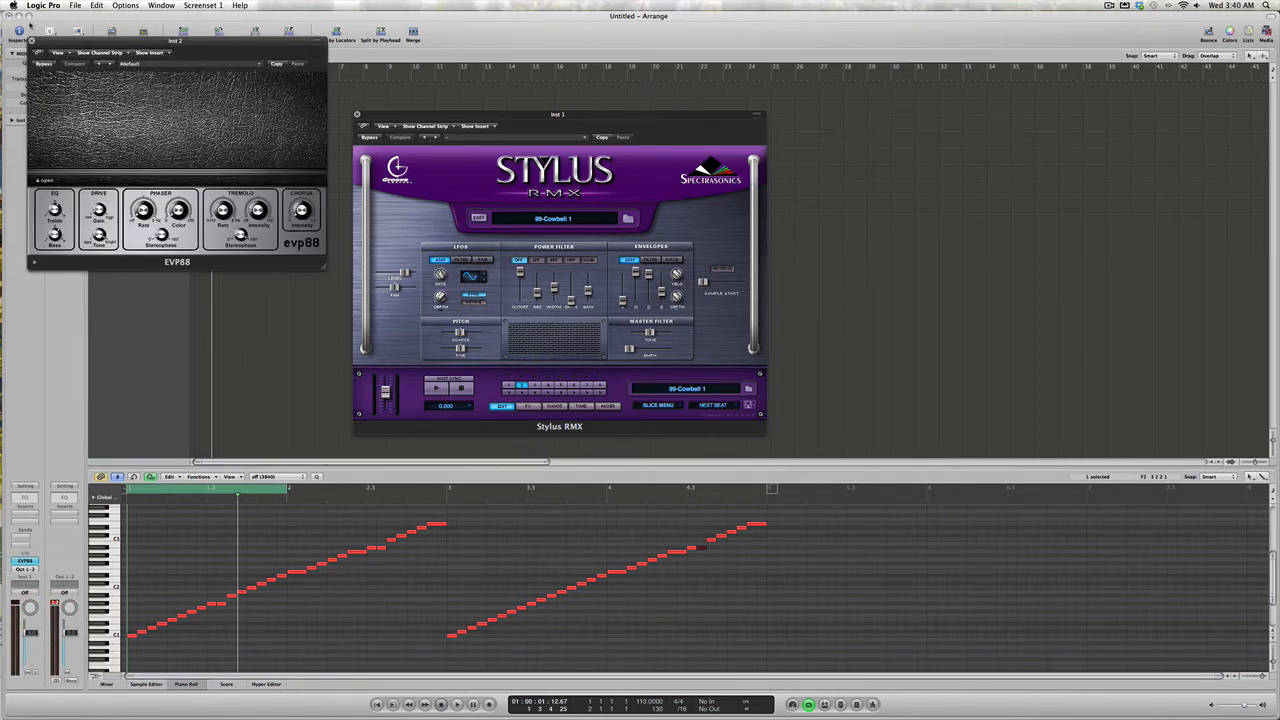
left_click(31, 42)
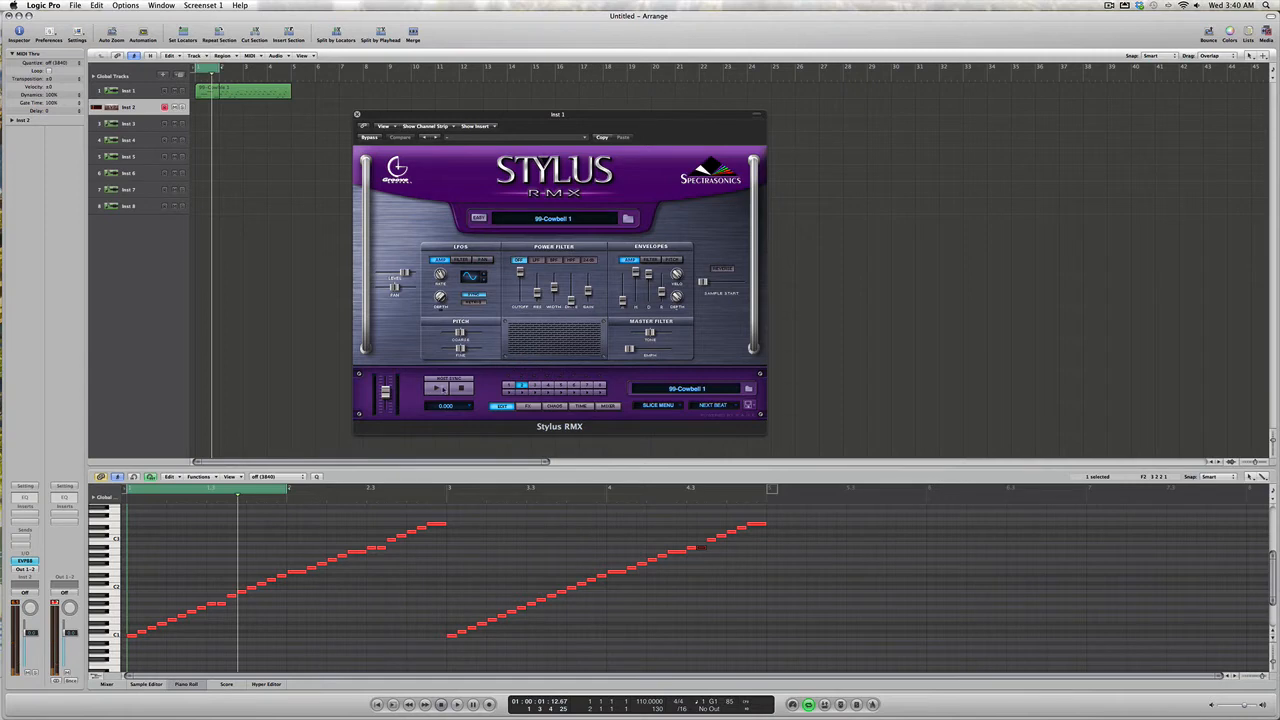
Play the 99-Cowbell 1 groove inside Stylus RMX and tune its coarse pitch to -11
left_click(435, 389)
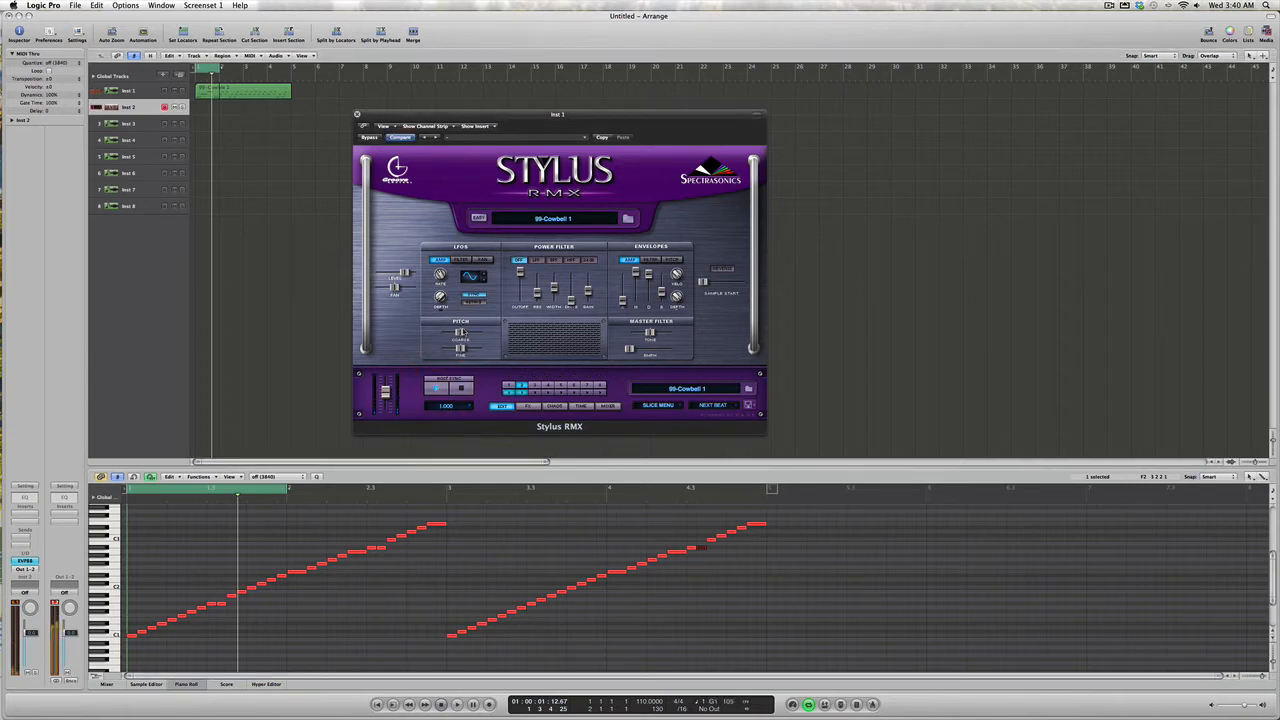
left_click_drag(463, 332, 455, 333)
left_click_drag(459, 333, 462, 333)
left_click_drag(462, 333, 457, 333)
left_click(457, 333)
left_click(459, 333)
left_click_drag(459, 334, 453, 337)
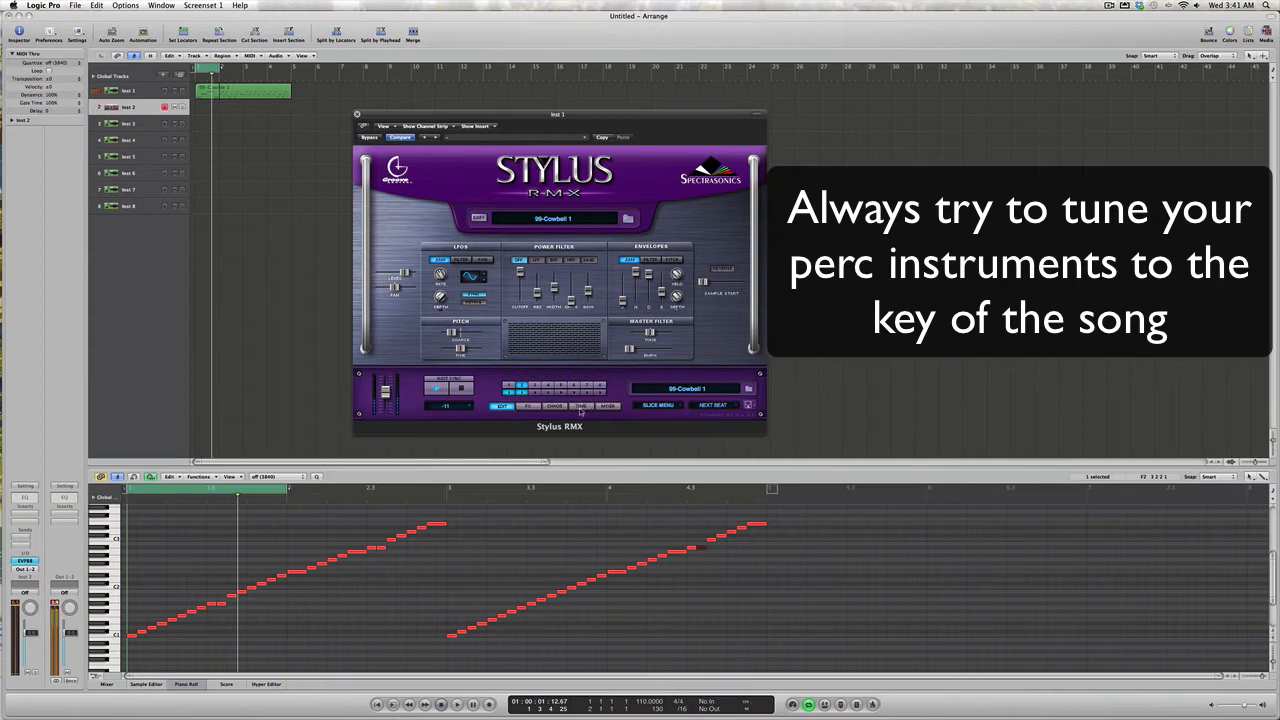
Lower the level of 99-Cowbell 1 in the Stylus RMX mixer
left_click(610, 407)
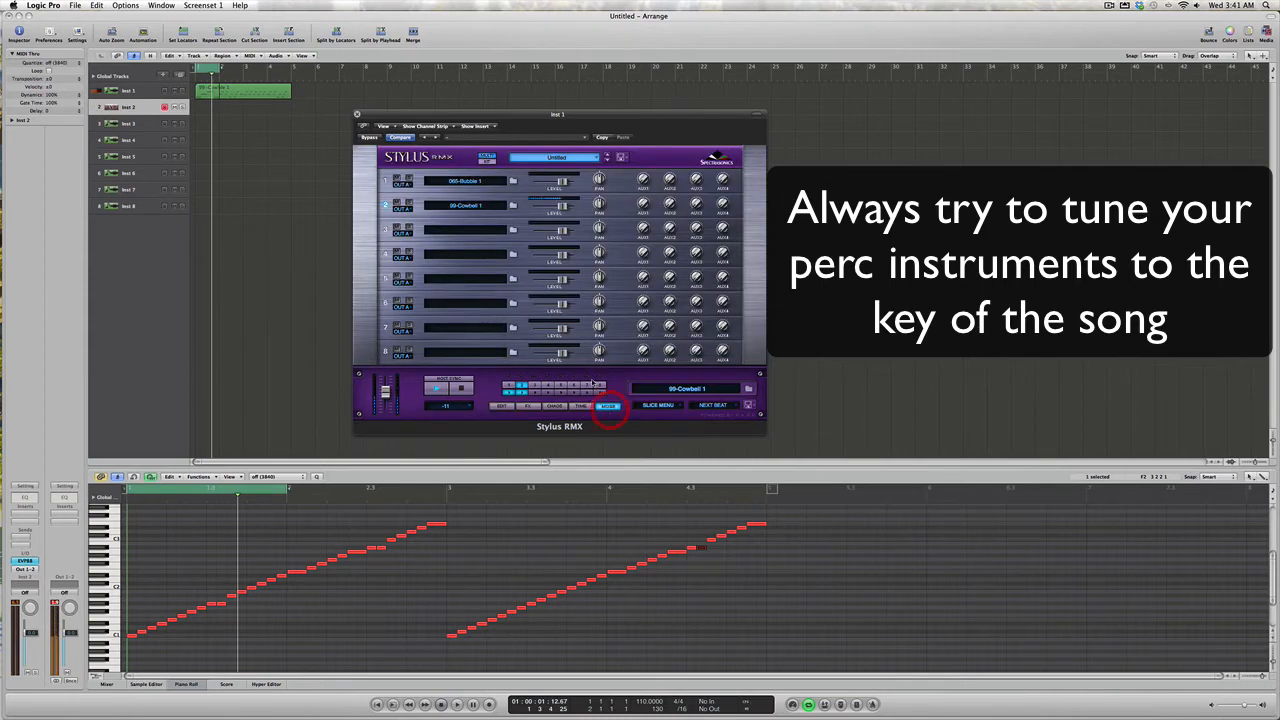
left_click(563, 207)
left_click_drag(563, 207, 553, 208)
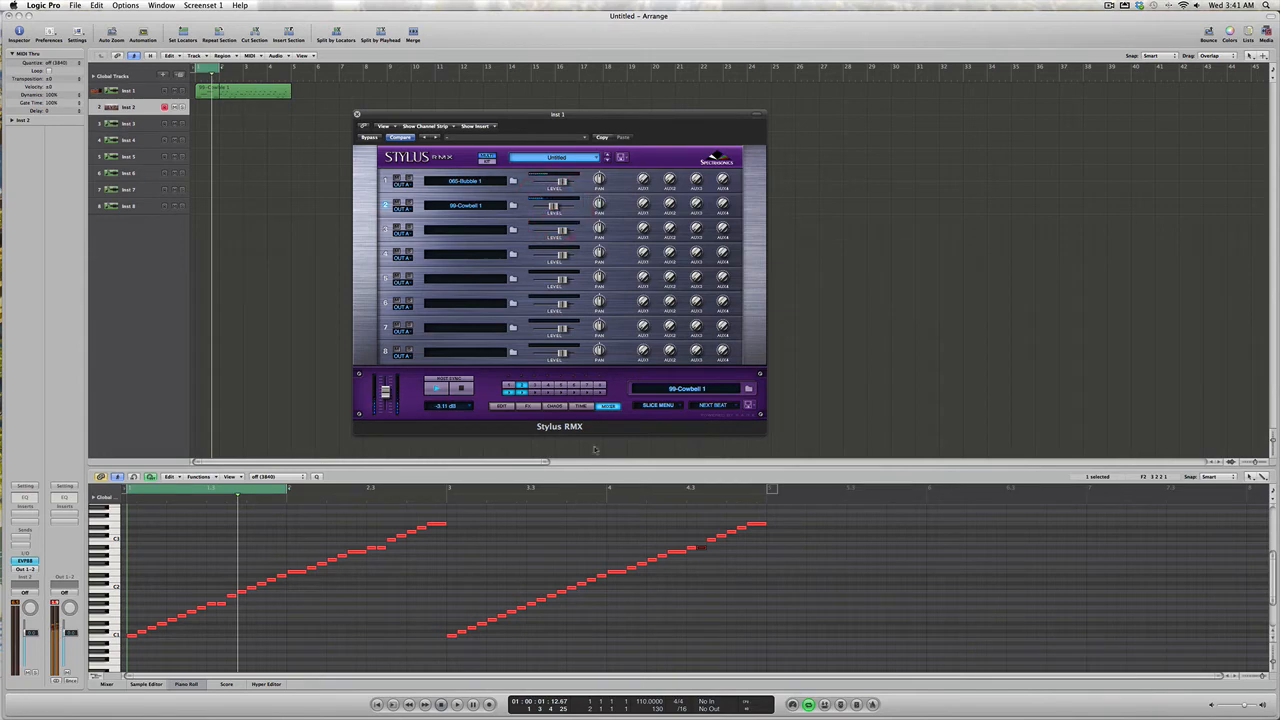
Insert a BPM Delay in the first effect slot of the 99-Cowbell 1 part
left_click(528, 406)
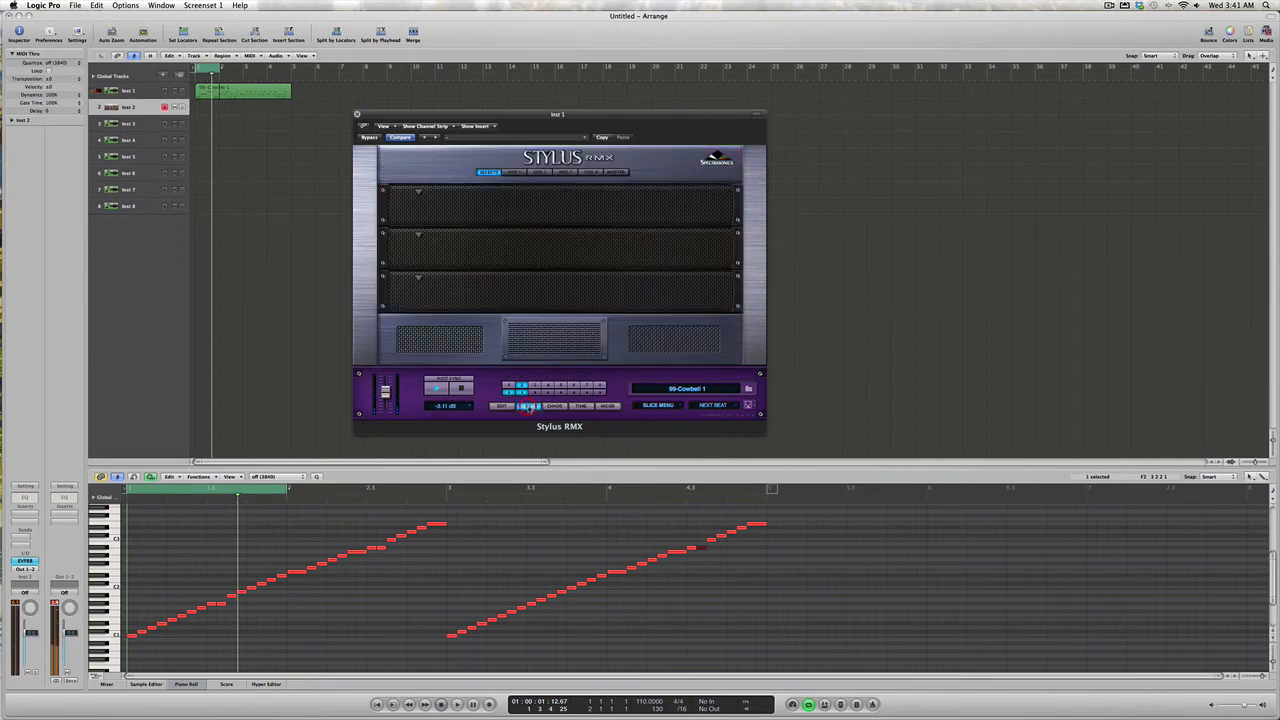
left_click(420, 194)
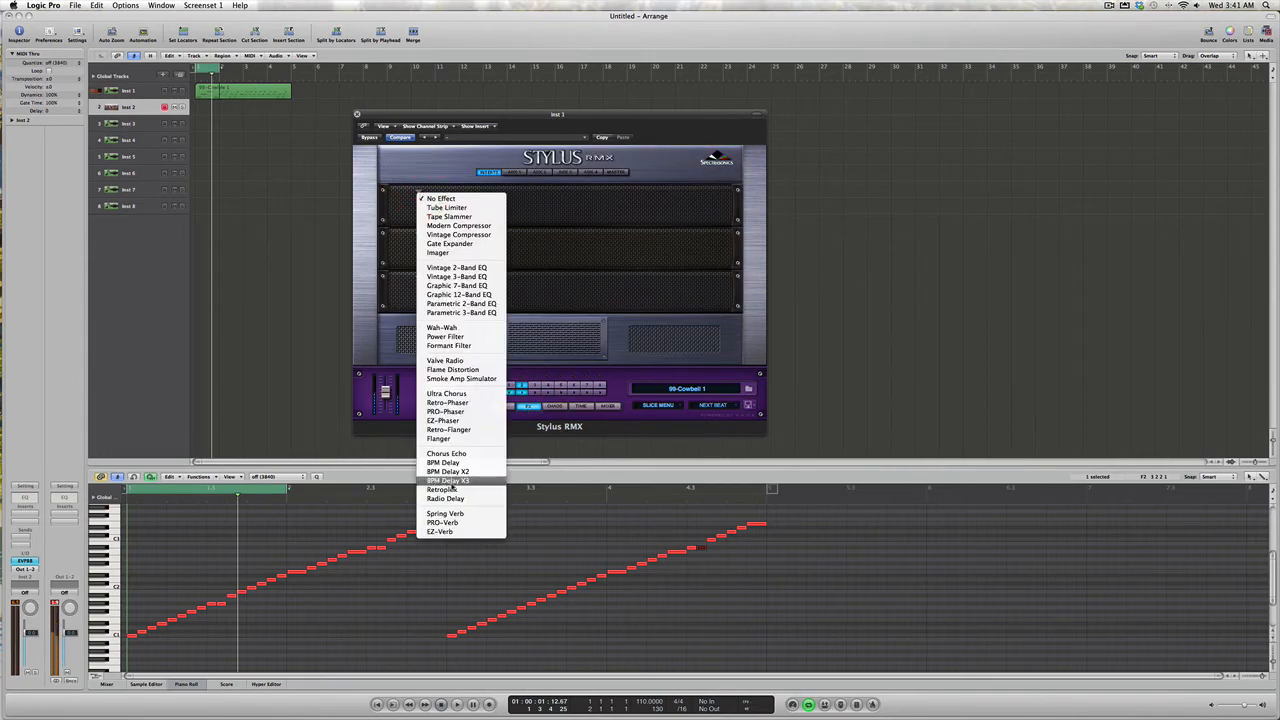
left_click(447, 464)
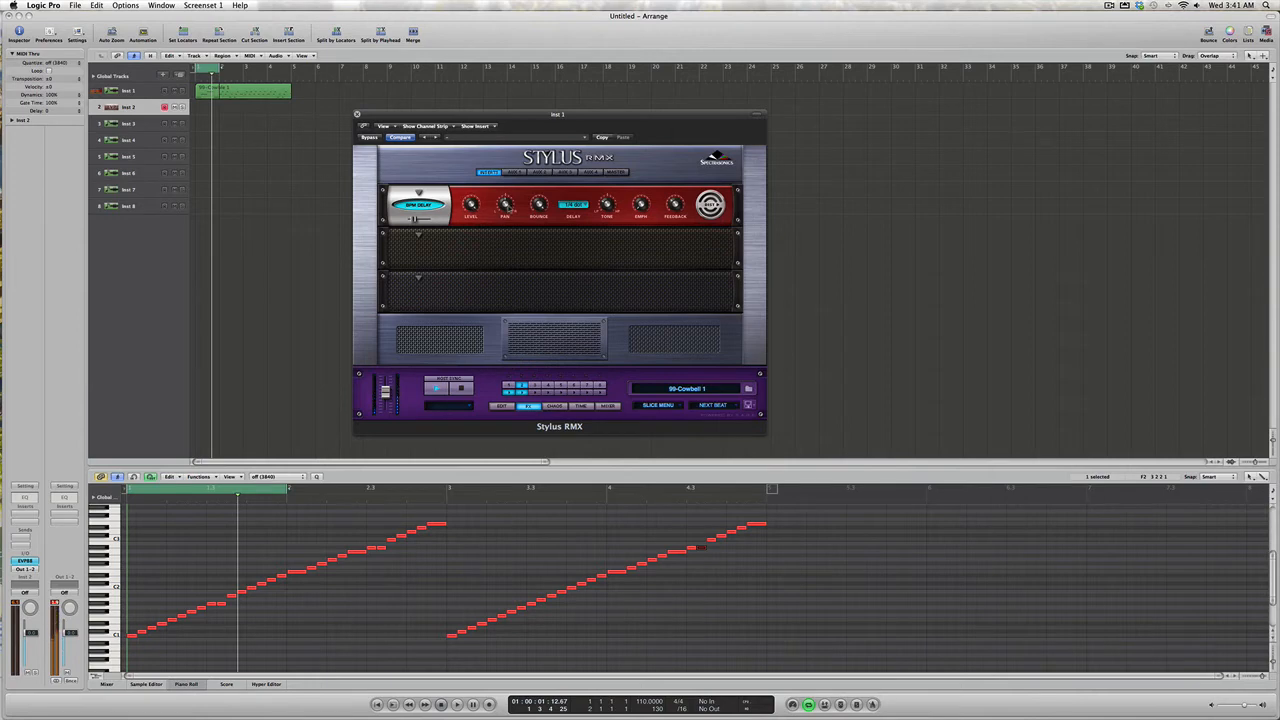
Try BPM Delay times of 1/16, 1/8 dot, 1/1 triplet and 1/16 dot on the playing cowbell
left_click(579, 206)
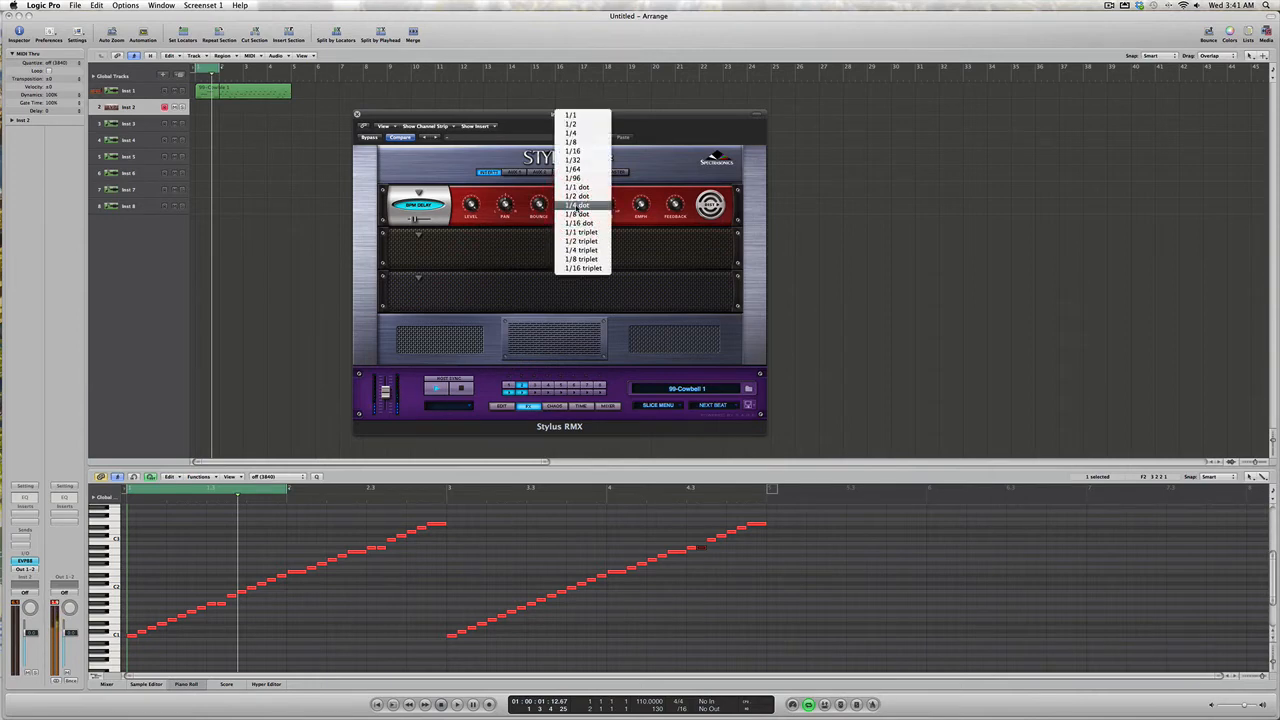
left_click(577, 150)
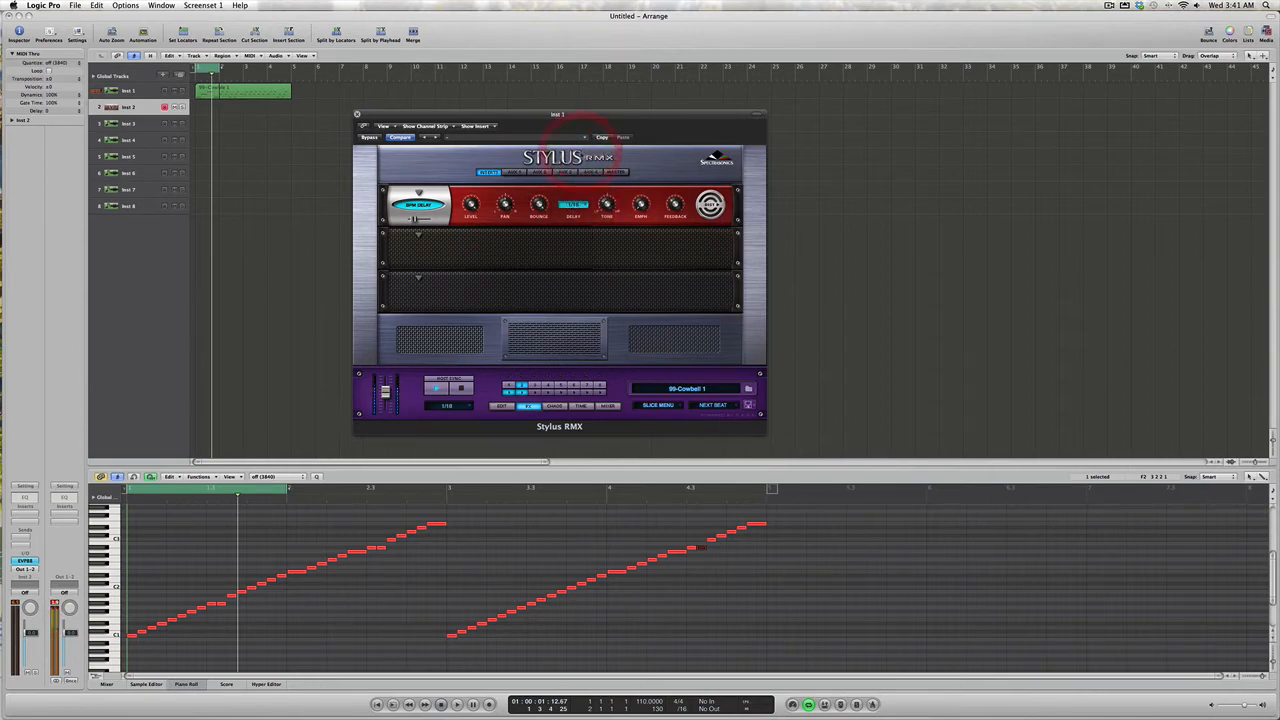
left_click(572, 205)
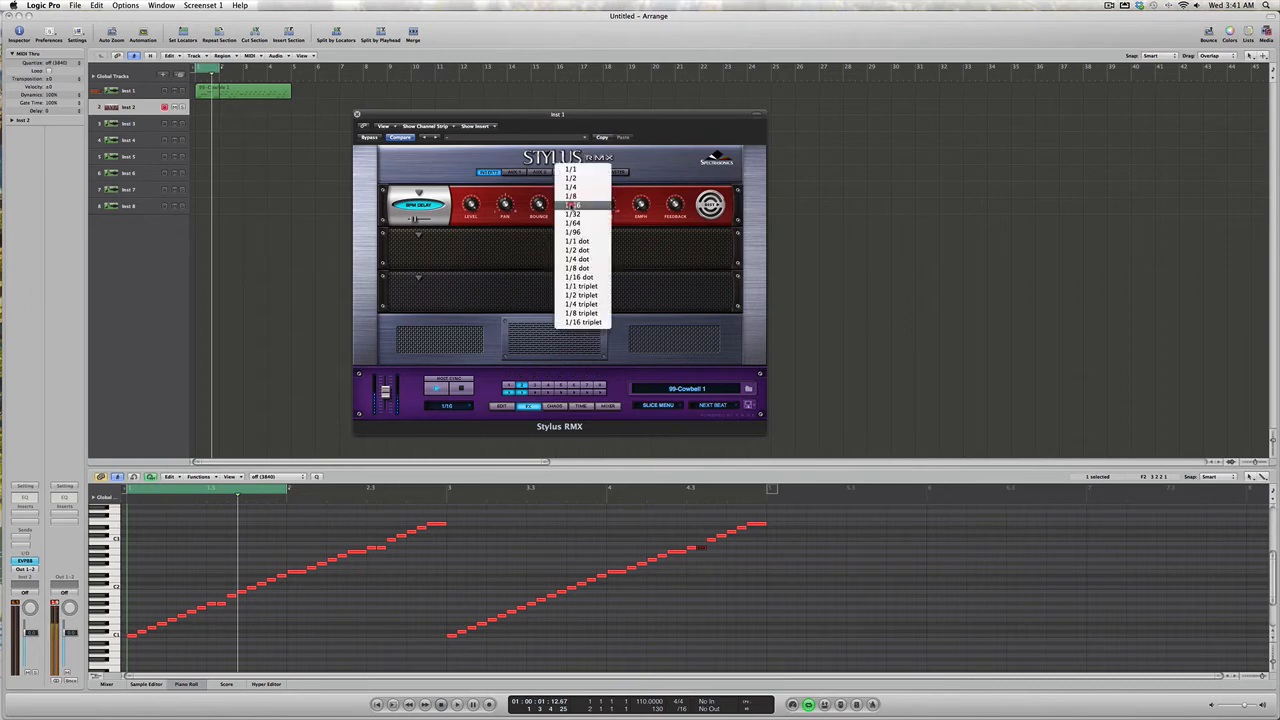
left_click(572, 268)
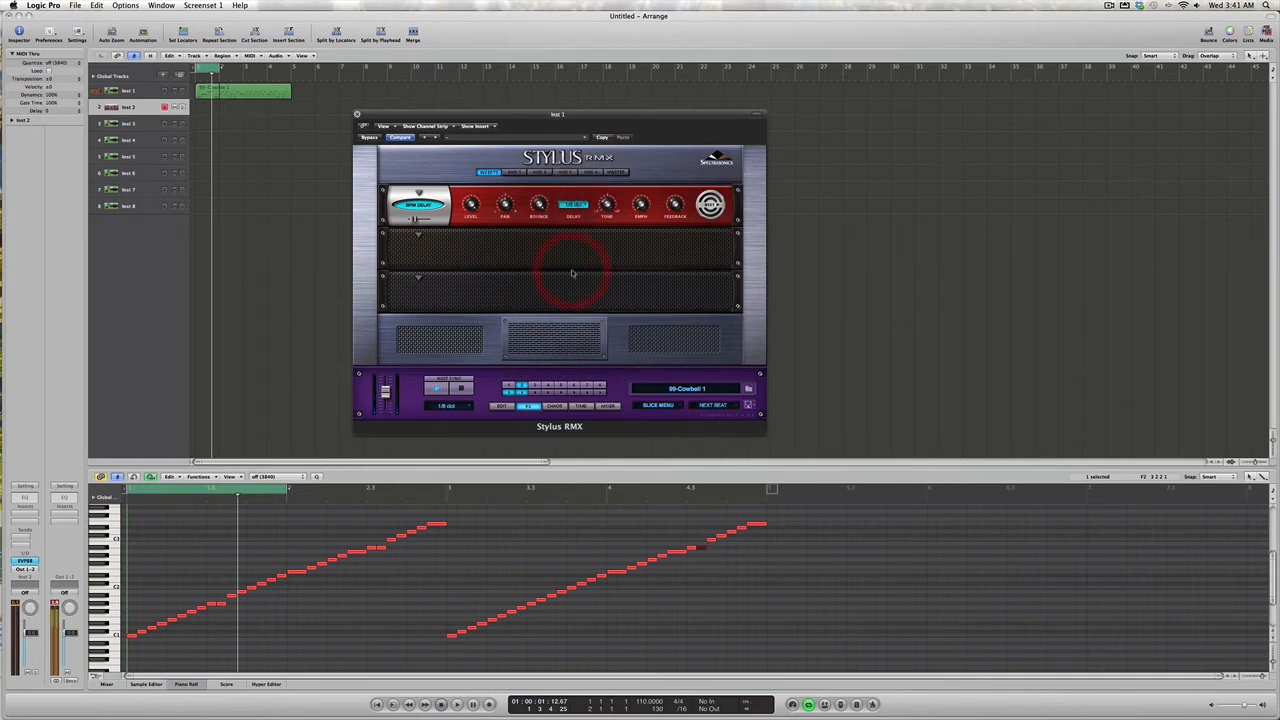
left_click(572, 206)
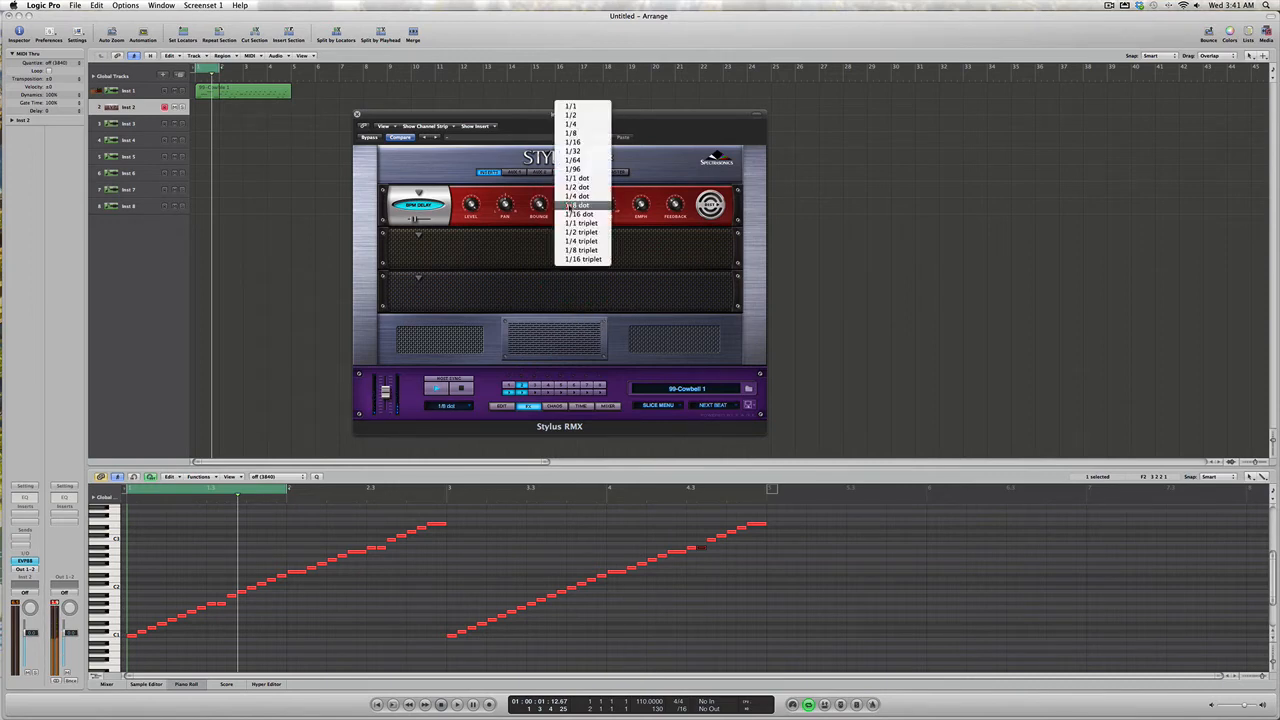
left_click(570, 222)
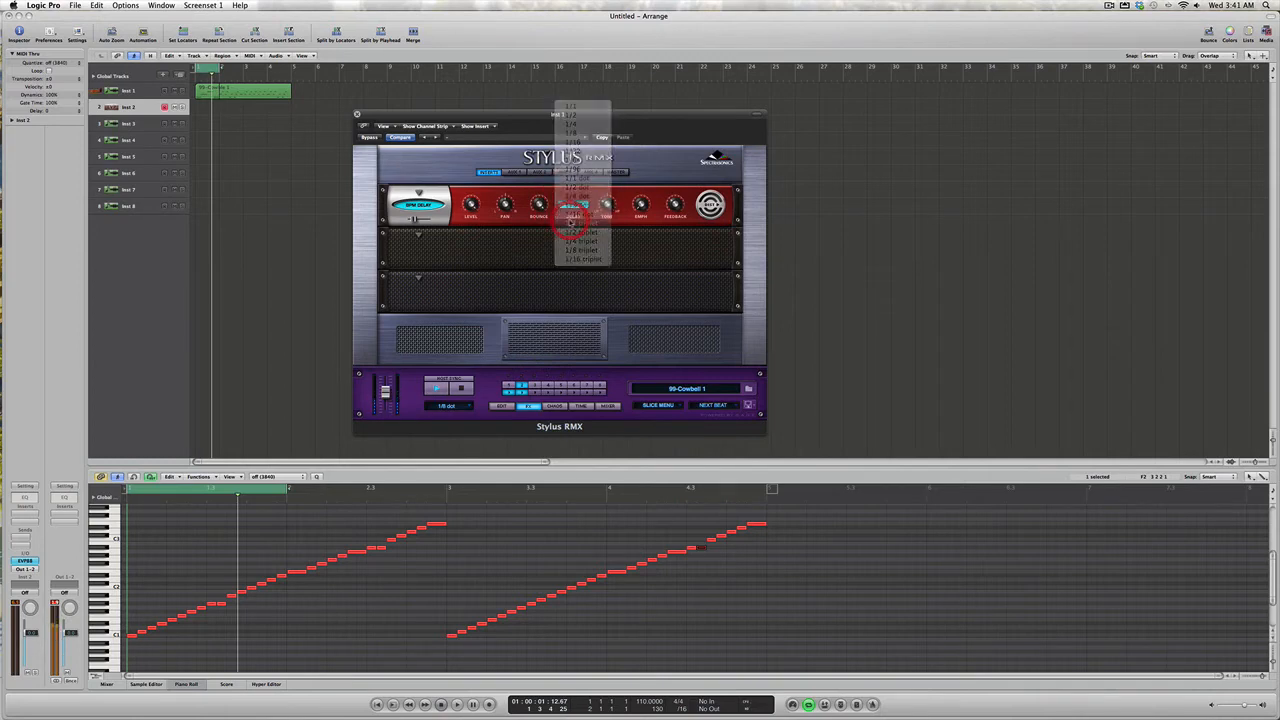
left_click(573, 205)
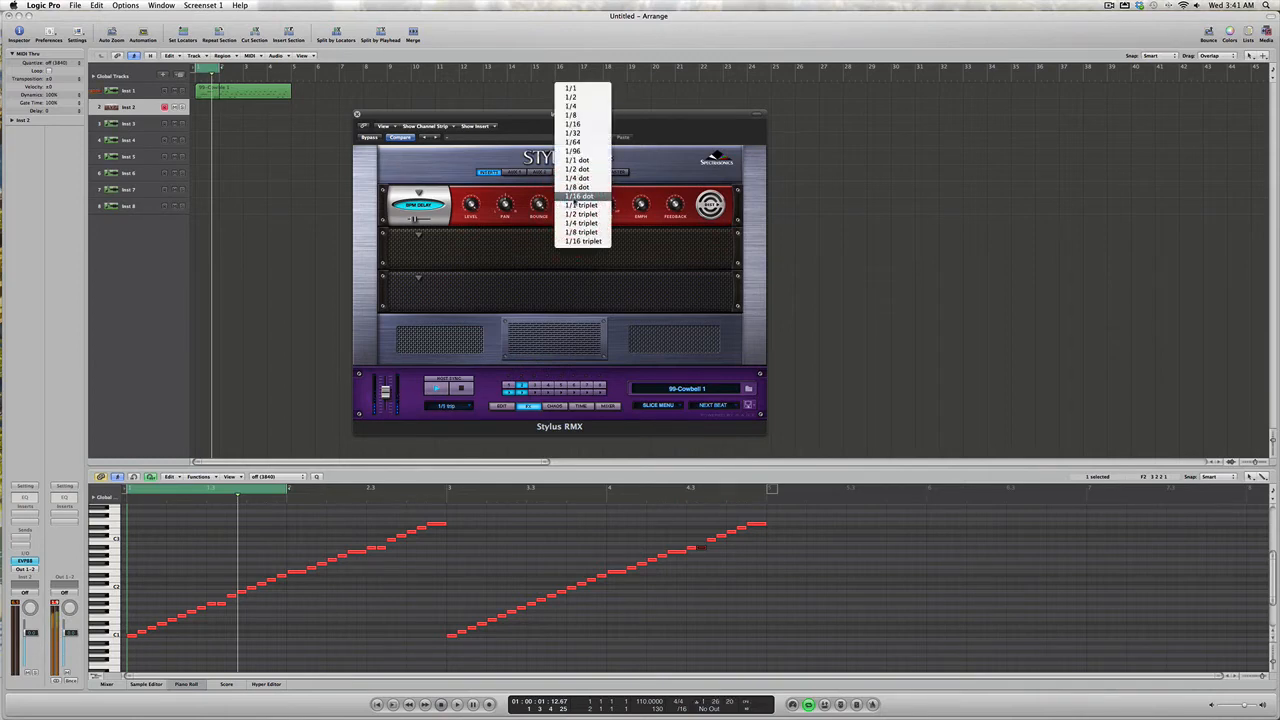
left_click(574, 200)
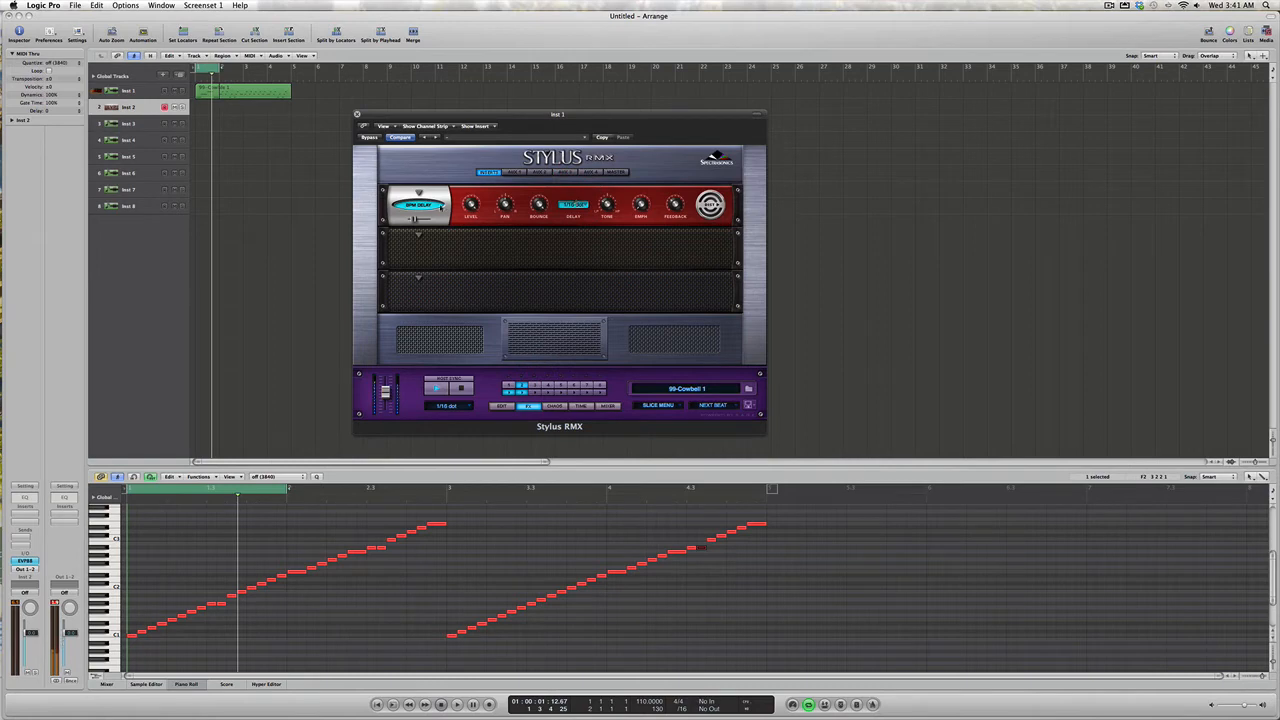
Set the BPM Delay time to 1/8 dot and close the Stylus RMX window
left_click(572, 205)
left_click(572, 204)
left_click(357, 114)
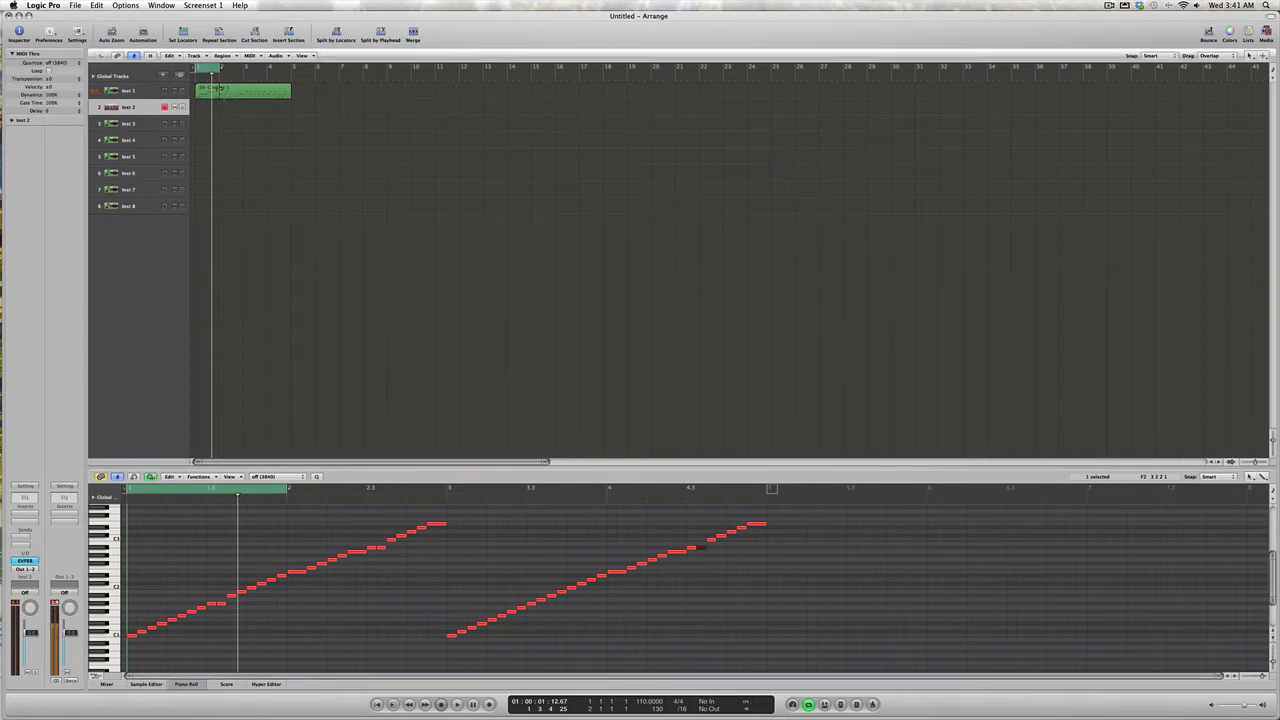
Copy the 99-Cowbell 1 region into bars 2 to 4 of Inst 1, and reopen that track's Stylus RMX
left_click_drag(205, 93, 277, 95)
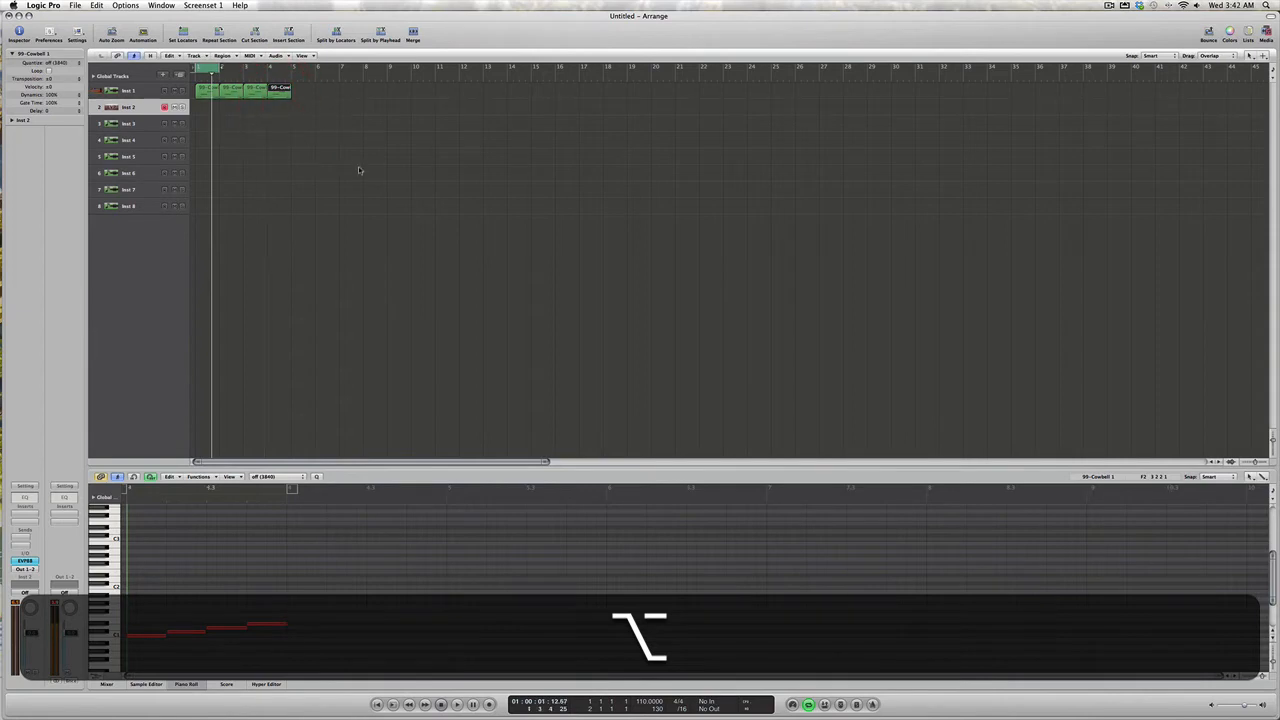
left_click(127, 91)
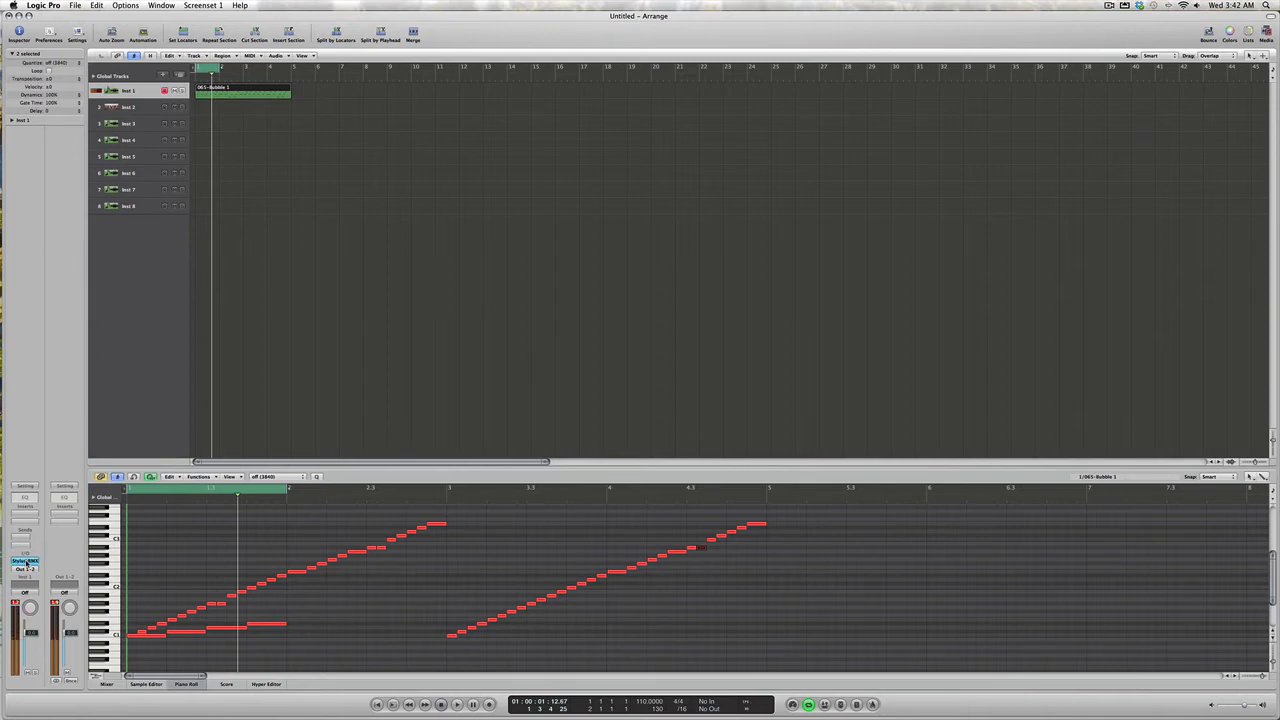
left_click(25, 562)
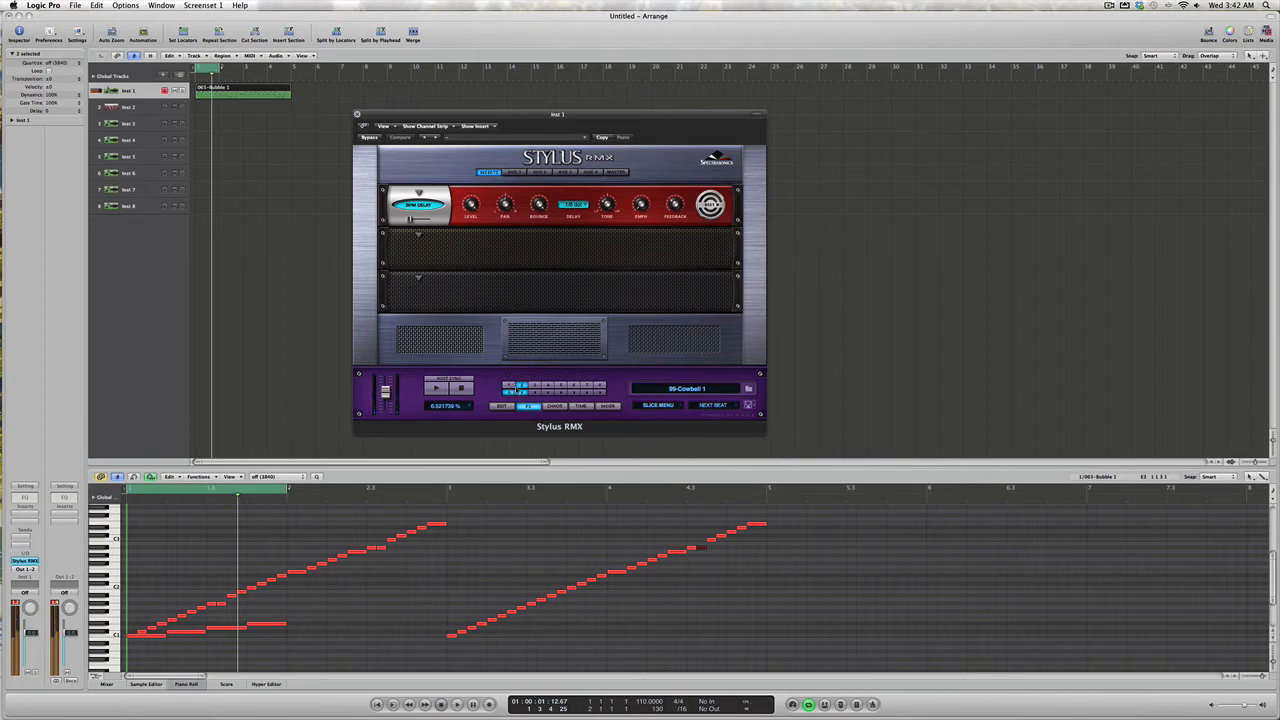
Load the 85-Shaker perc groove from the Shakers suite of Groove Elements into part 3 of Stylus RMX
left_click(534, 386)
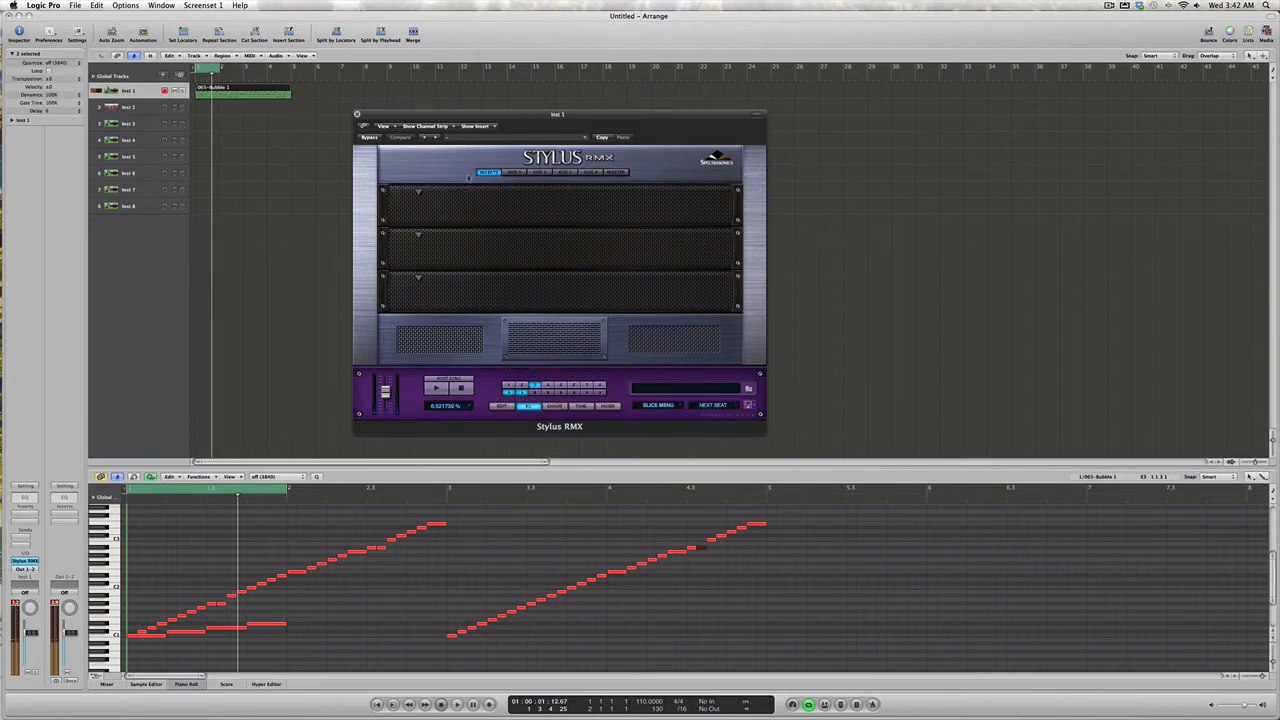
left_click(503, 406)
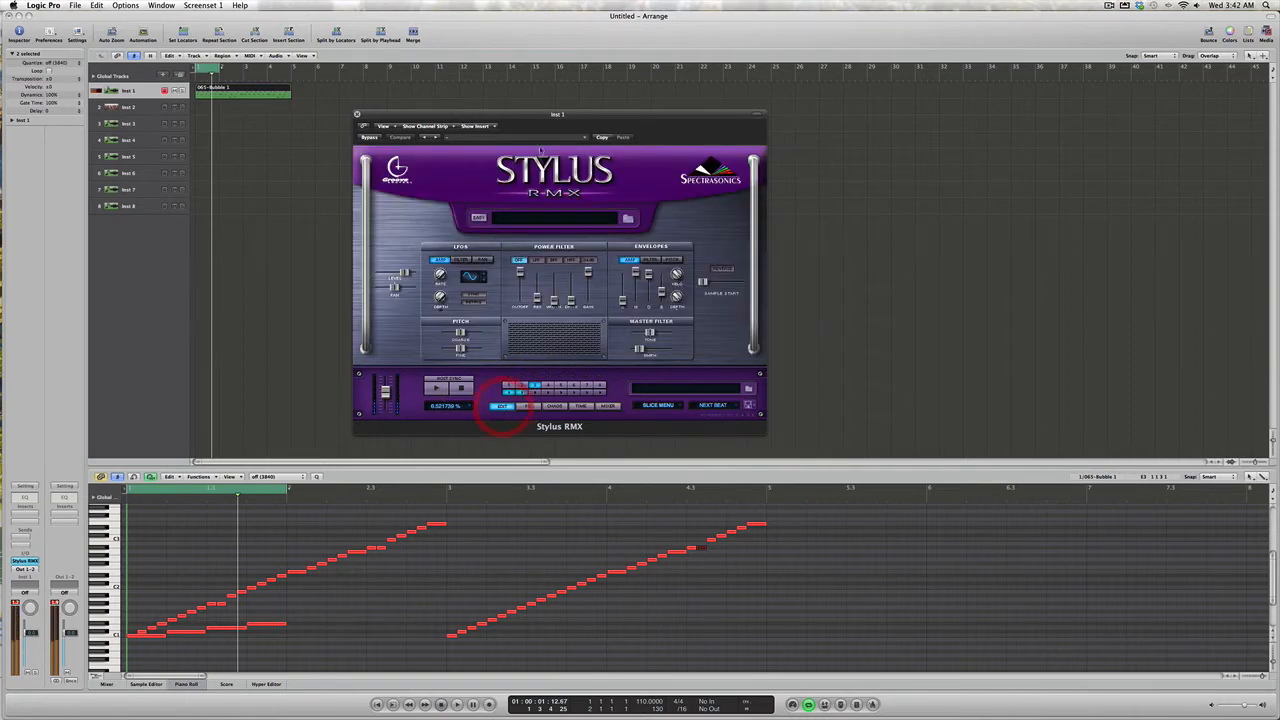
left_click(628, 220)
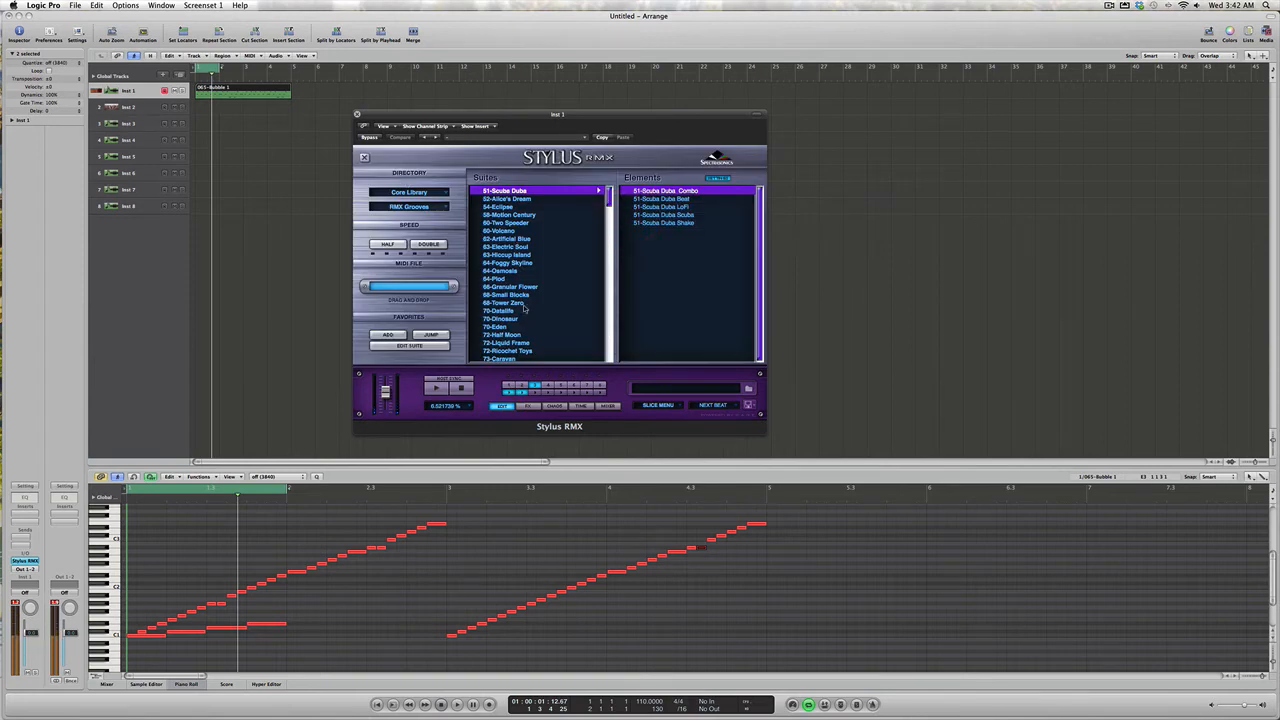
left_click(403, 206)
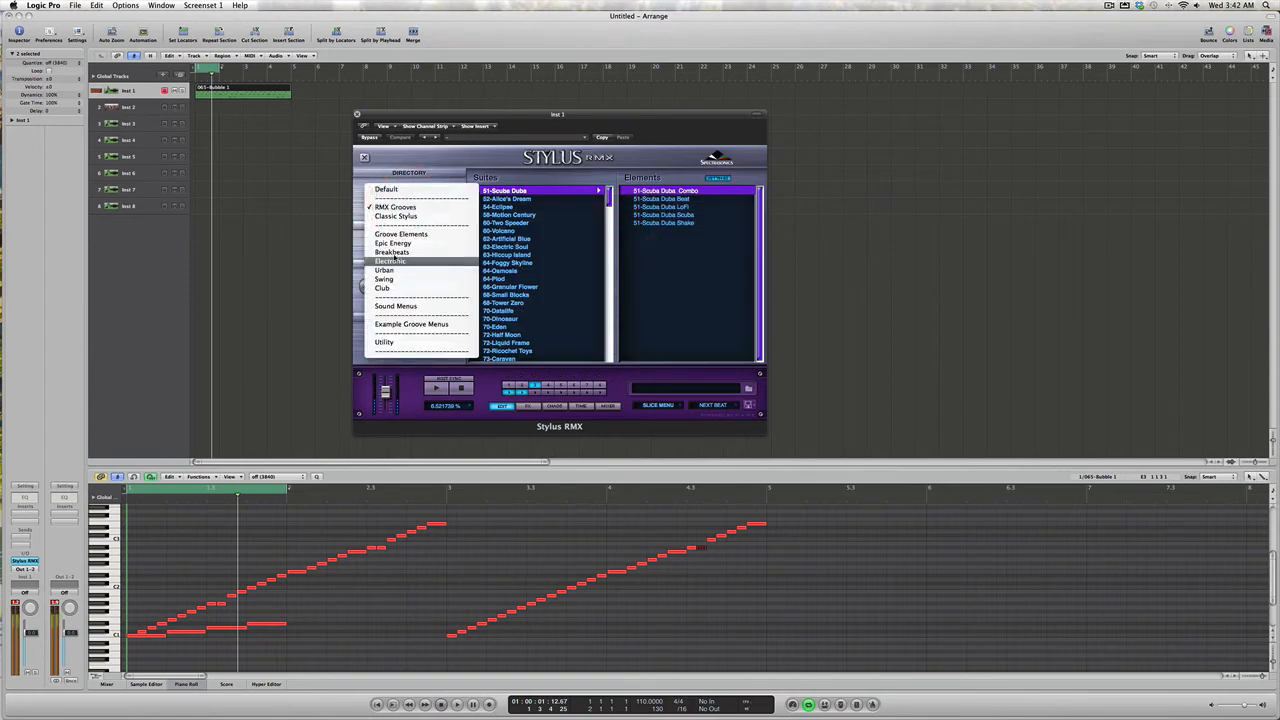
left_click(396, 236)
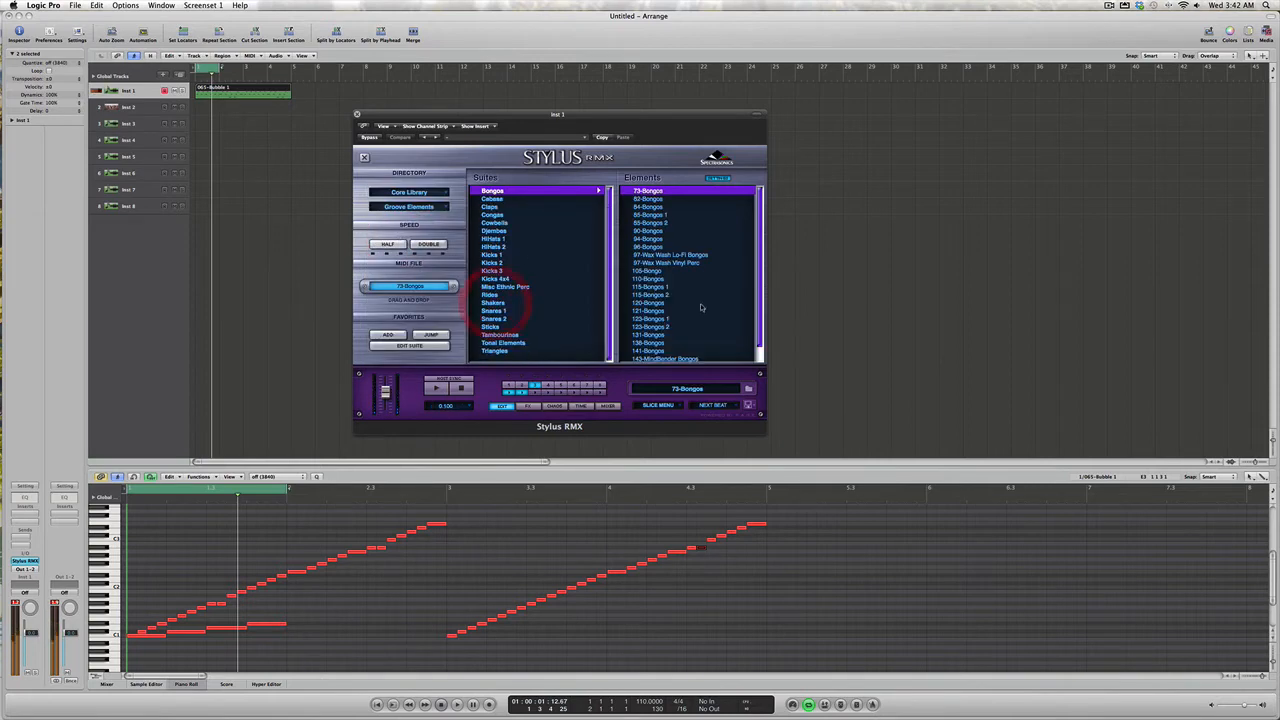
left_click(492, 302)
left_click(660, 263)
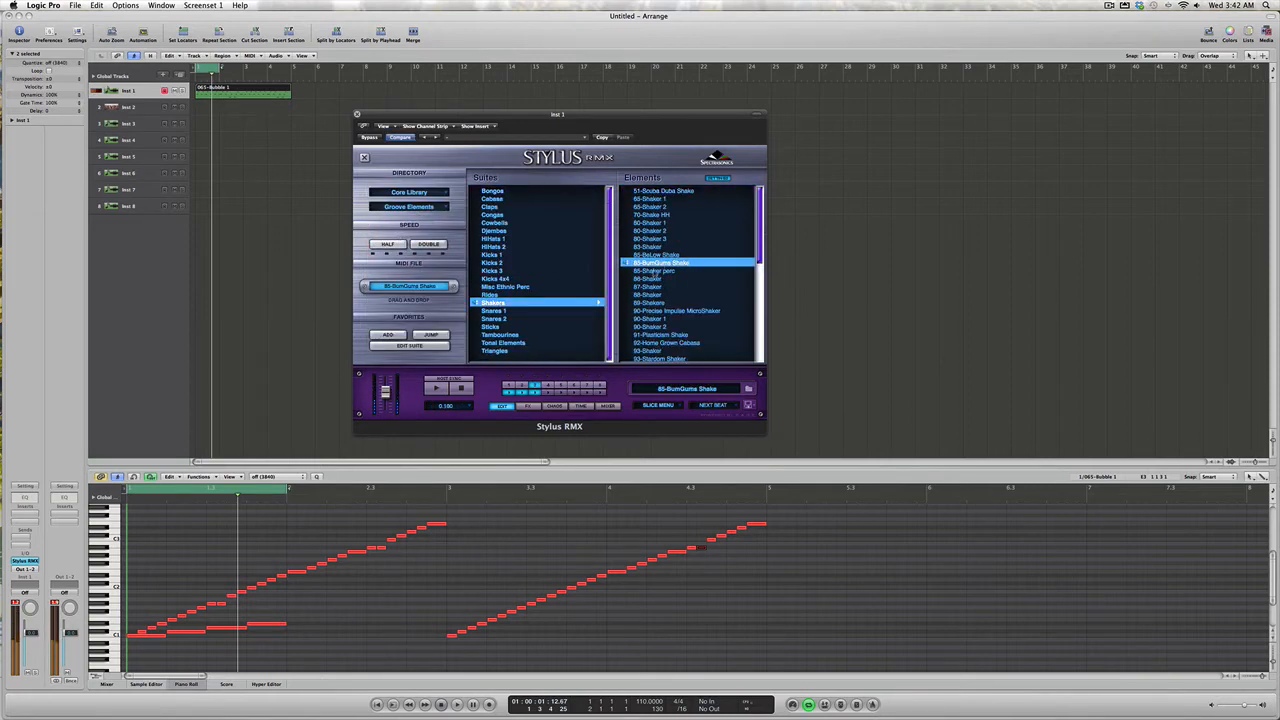
left_click(652, 271)
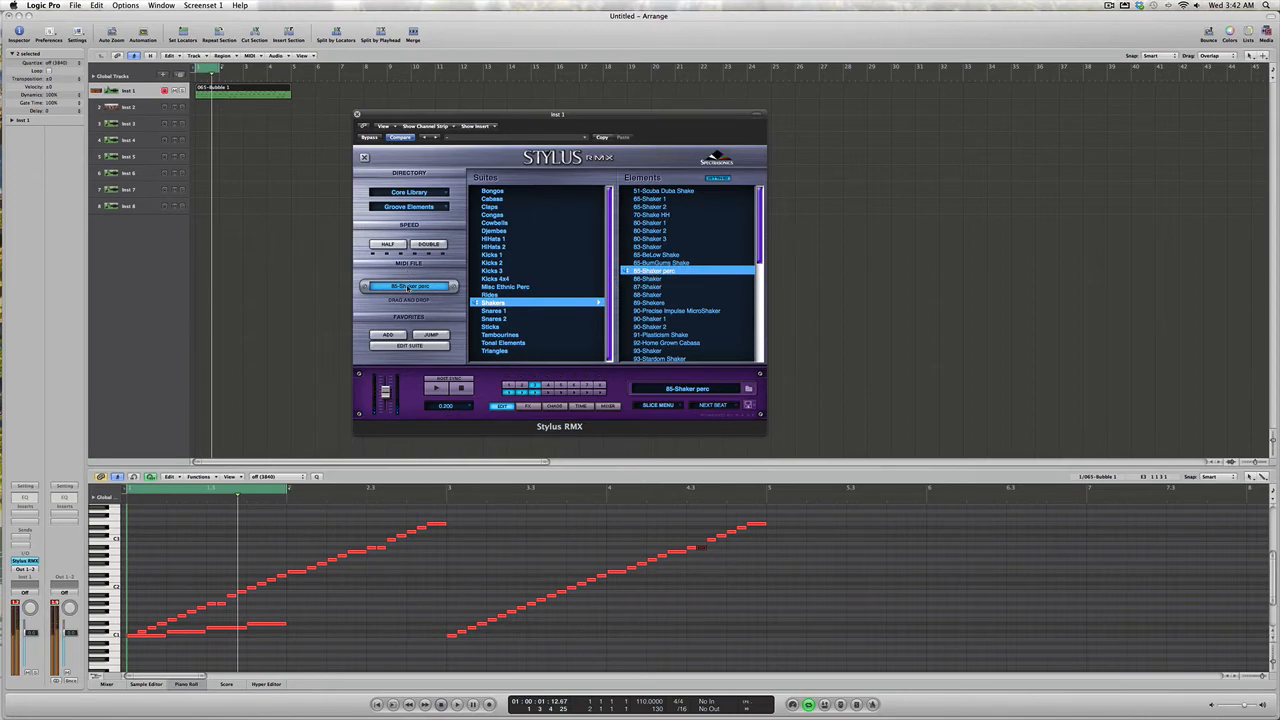
Place the 85-Shaker perc MIDI file at bar 1 of Inst 1, copy it to bar 3, and extend the cycle to bar 5
left_click_drag(408, 288, 406, 287)
left_click_drag(144, 63, 201, 89)
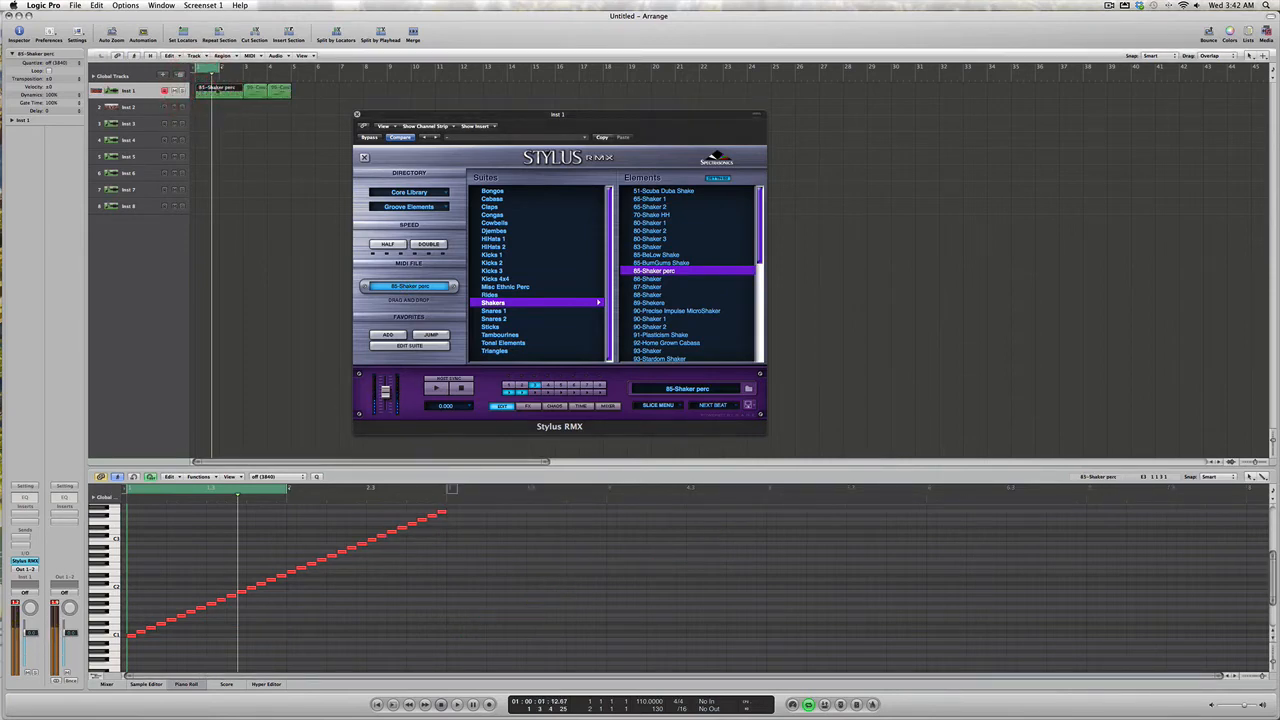
left_click_drag(217, 90, 292, 71)
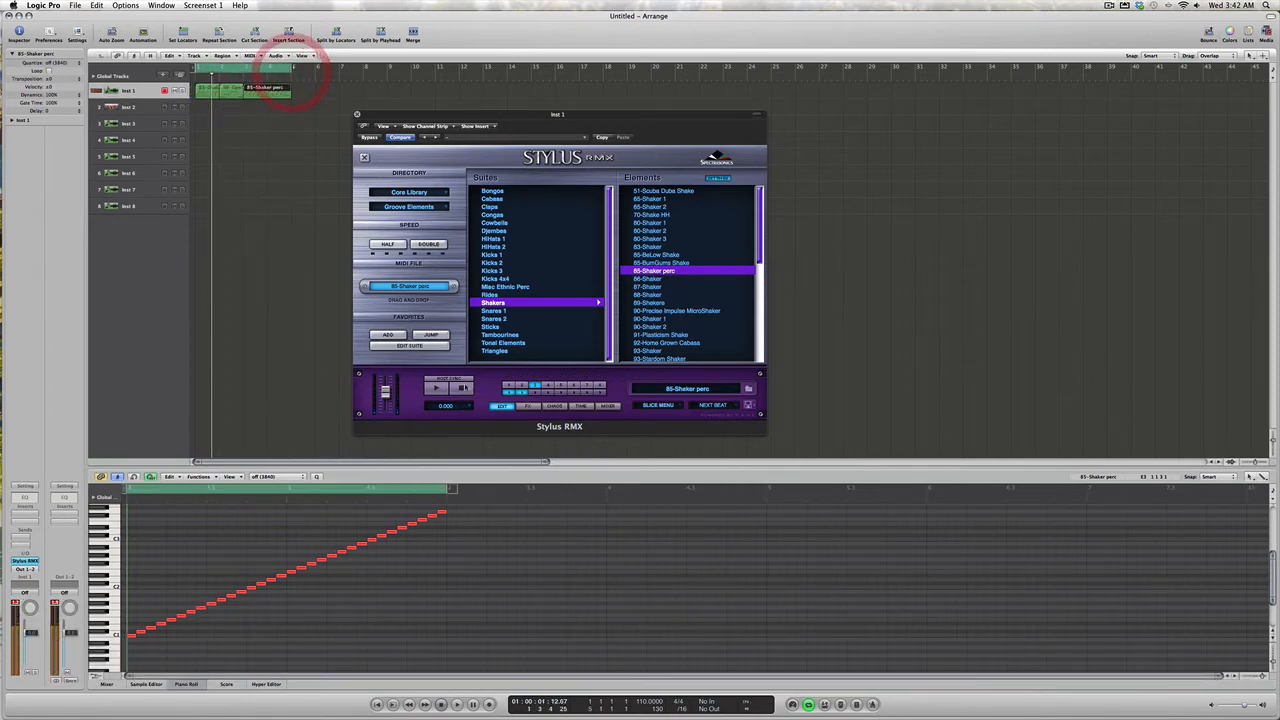
Stop the Stylus RMX previews, play the project, and raise the 85-Shaker perc part's level to 2.50 dB
left_click(463, 389)
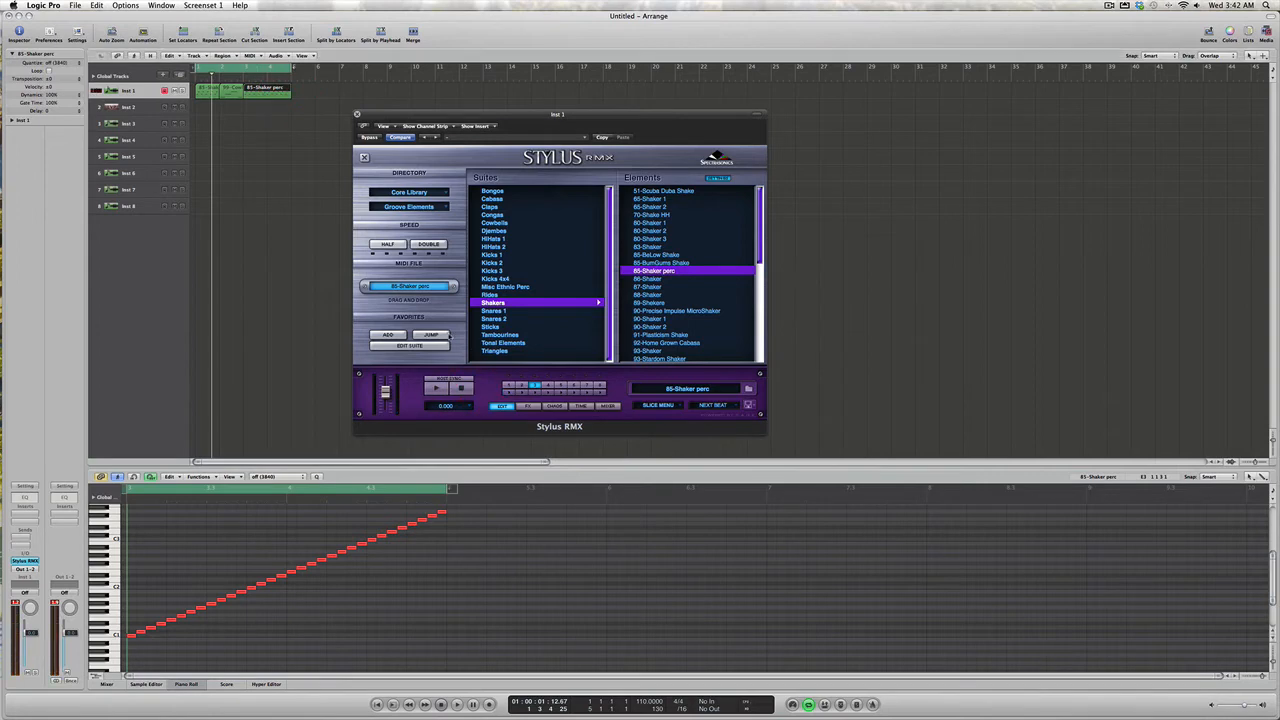
key("space")
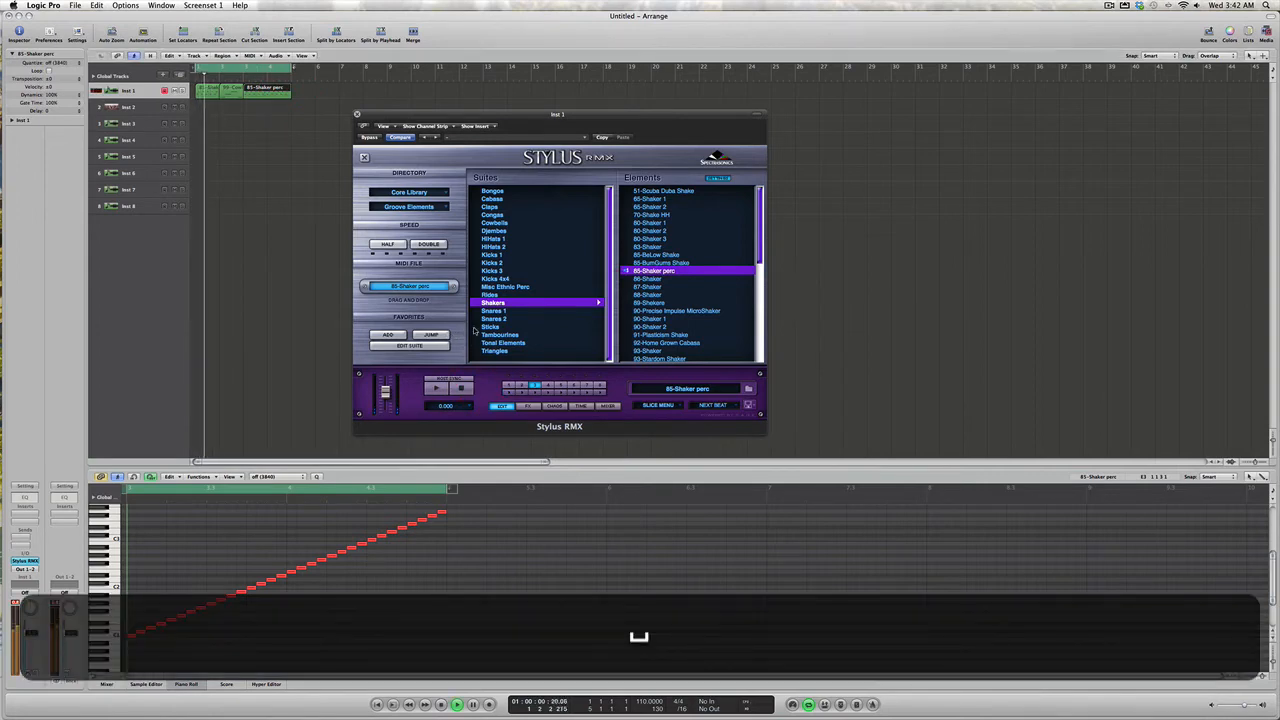
left_click(603, 406)
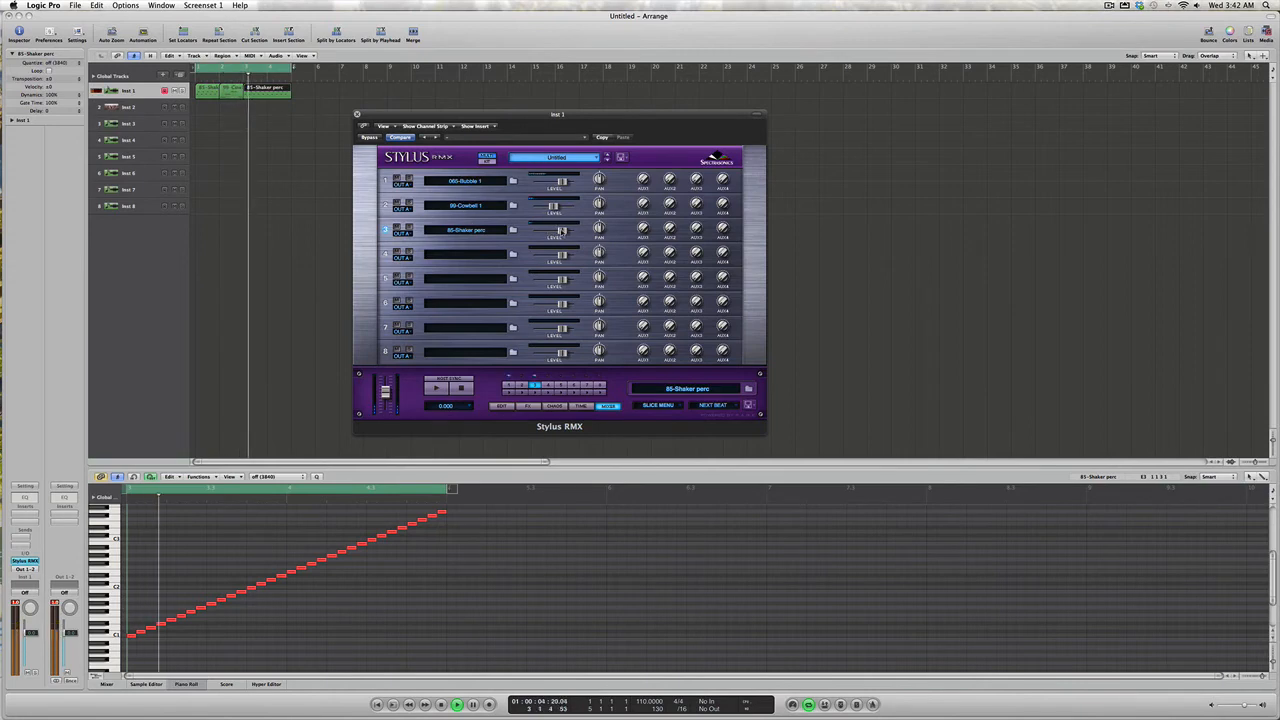
left_click_drag(561, 230, 574, 232)
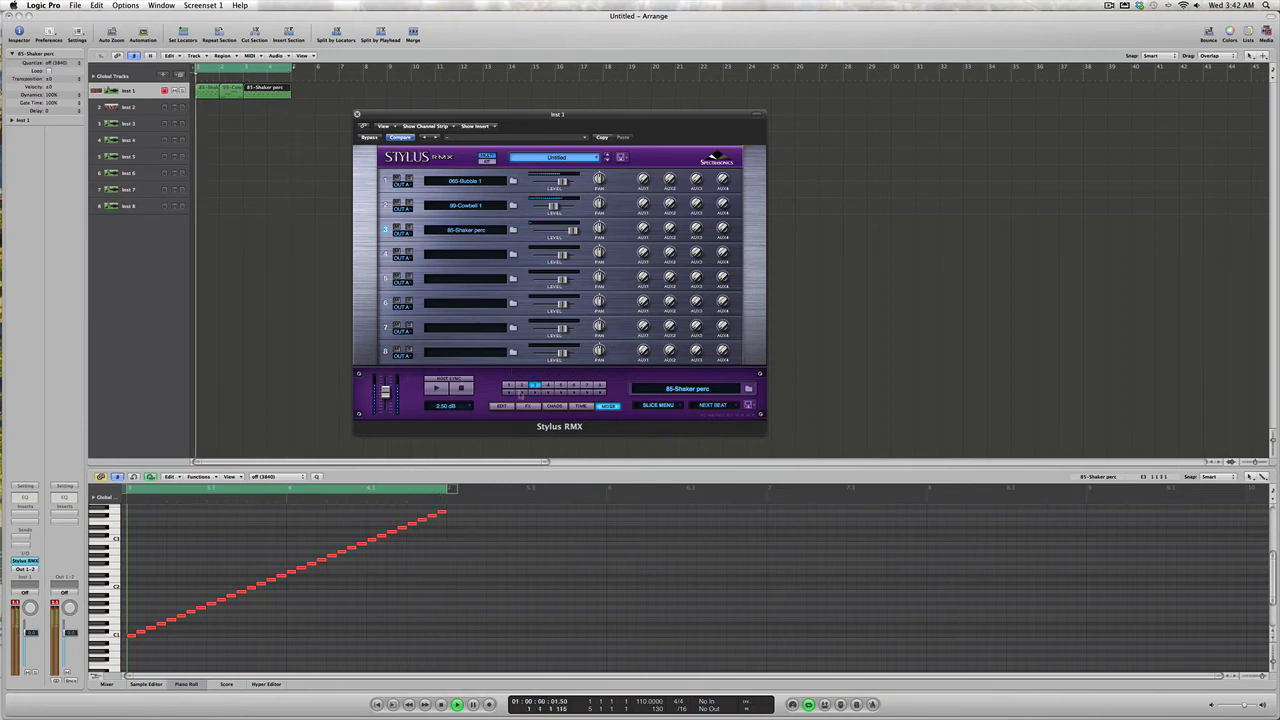
Insert a Vintage Compressor in the first effect slot of the 85-Shaker perc part
left_click(530, 406)
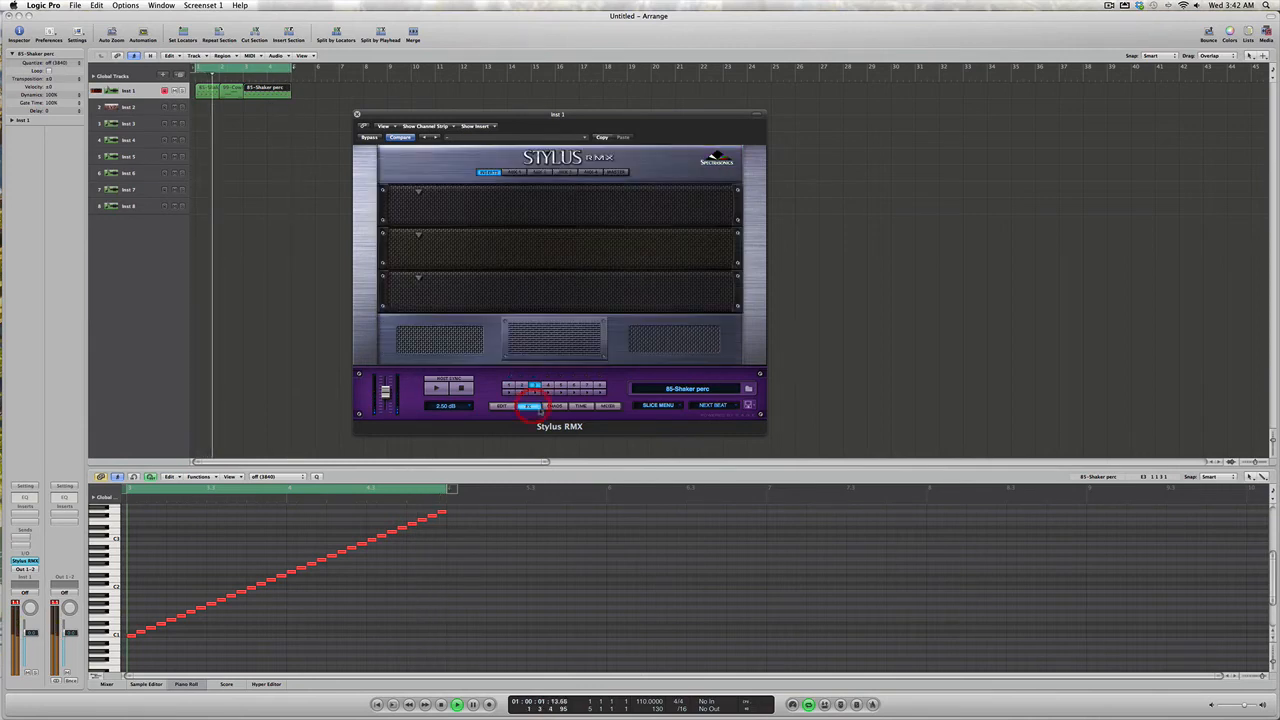
left_click(419, 192)
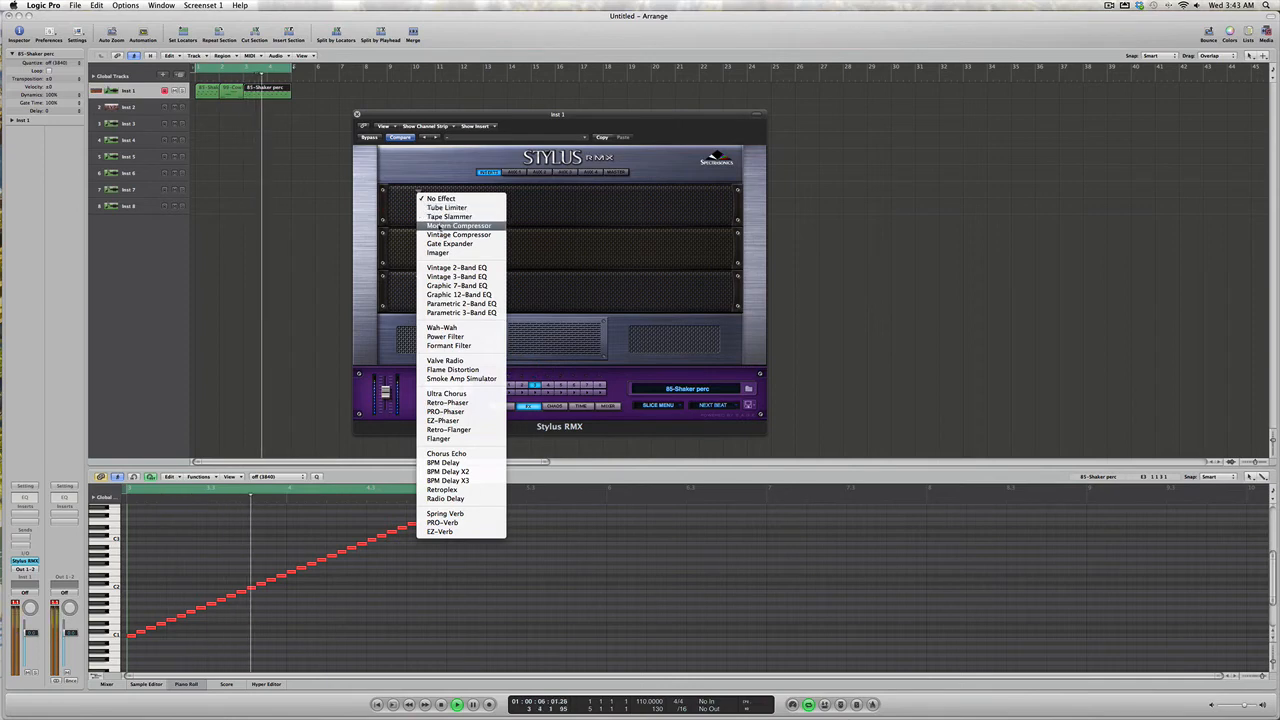
left_click(444, 234)
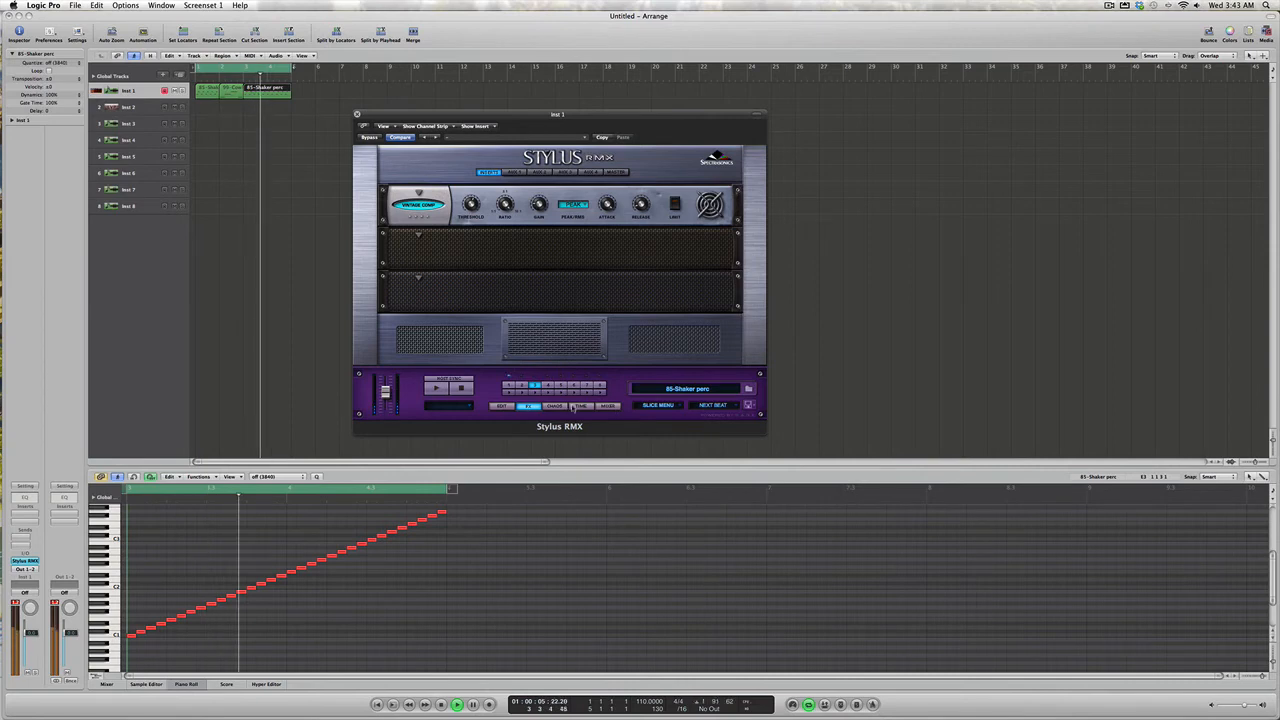
Lower the levels of the 85-Shaker perc and 99-Cowbell 1 parts, and pan the shaker to about 0.37 R
left_click(607, 407)
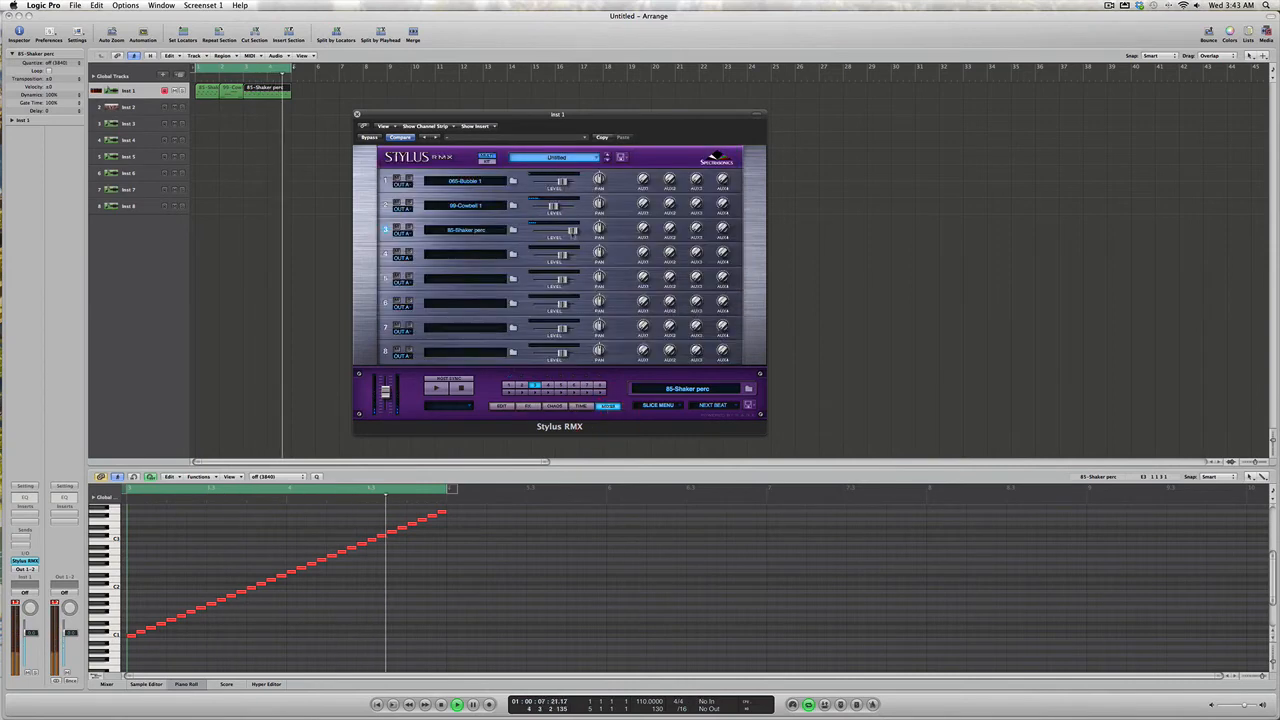
left_click_drag(568, 232, 597, 188)
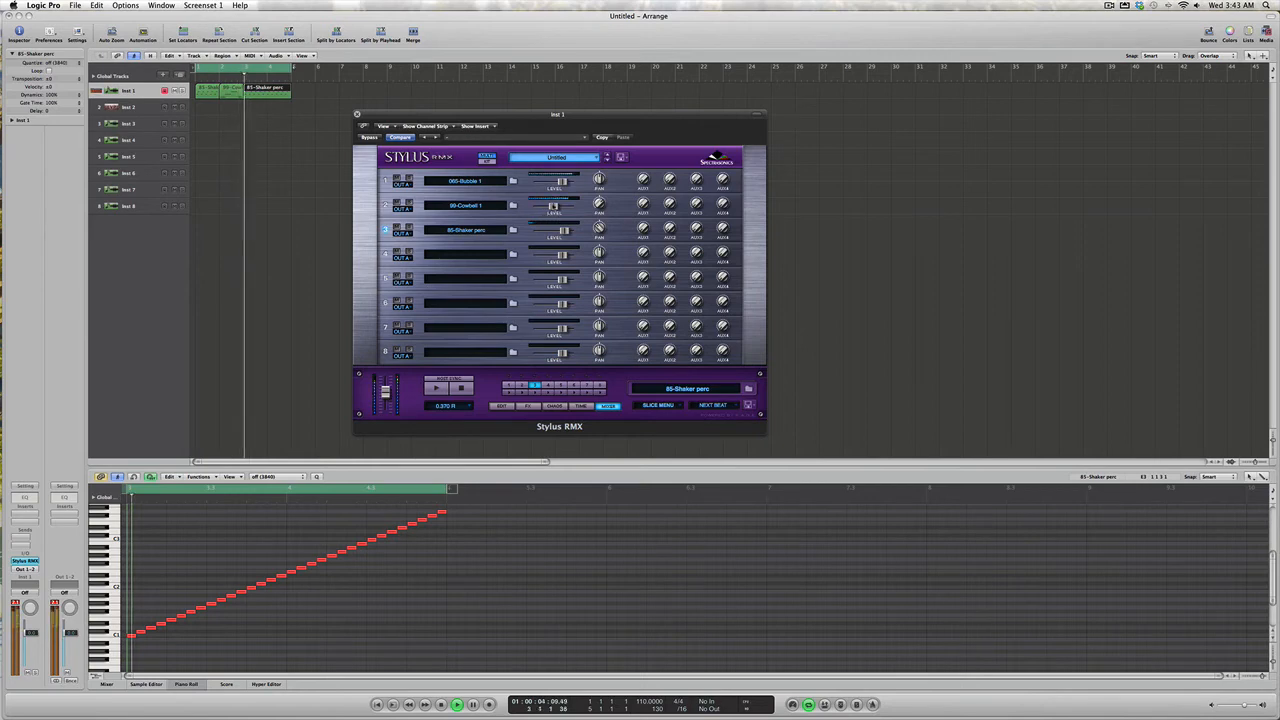
left_click_drag(553, 206, 600, 206)
left_click(598, 204)
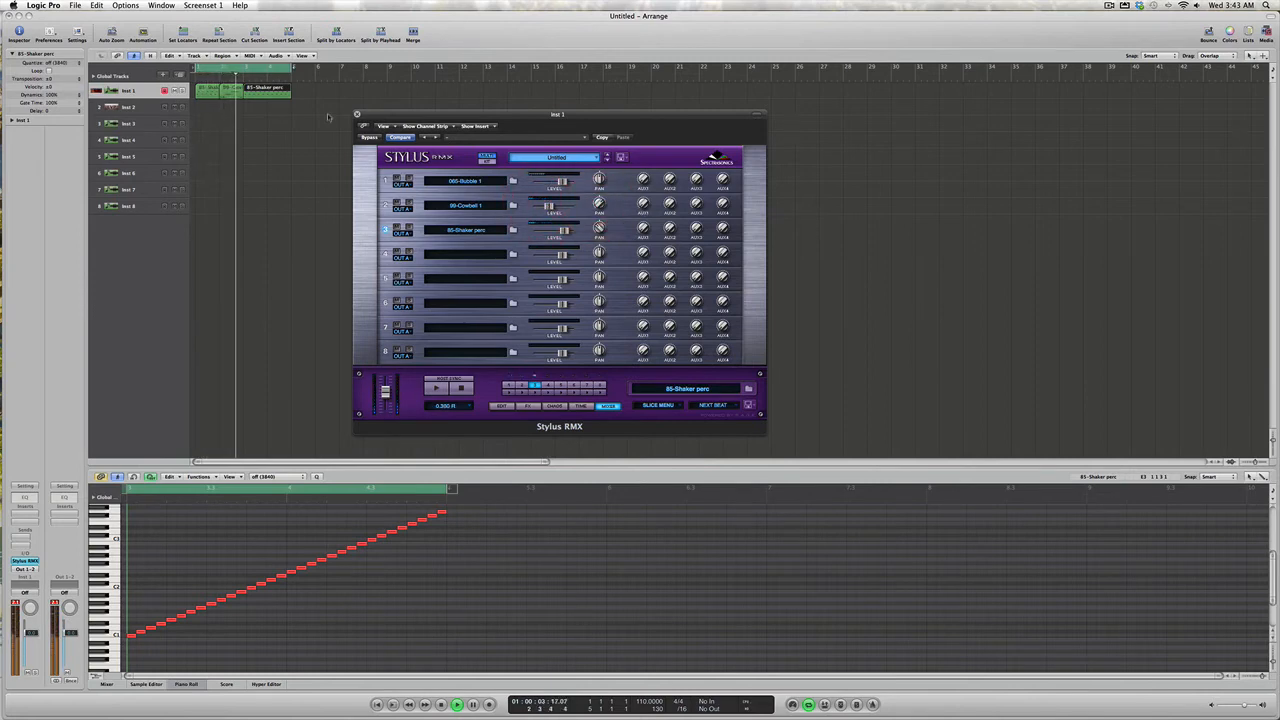
Stop playback and merge all the Inst 1 regions in bars 1 to 4 into one region
left_click_drag(307, 75, 445, 118)
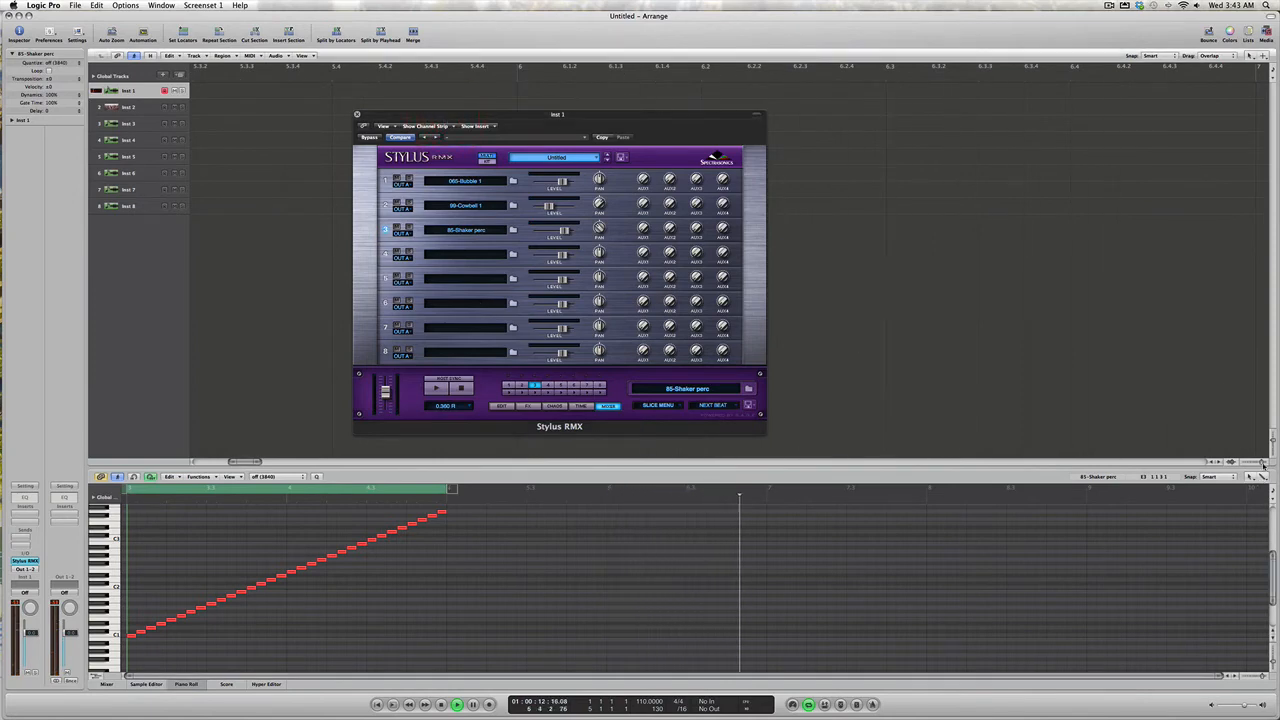
left_click_drag(1262, 463, 1258, 466)
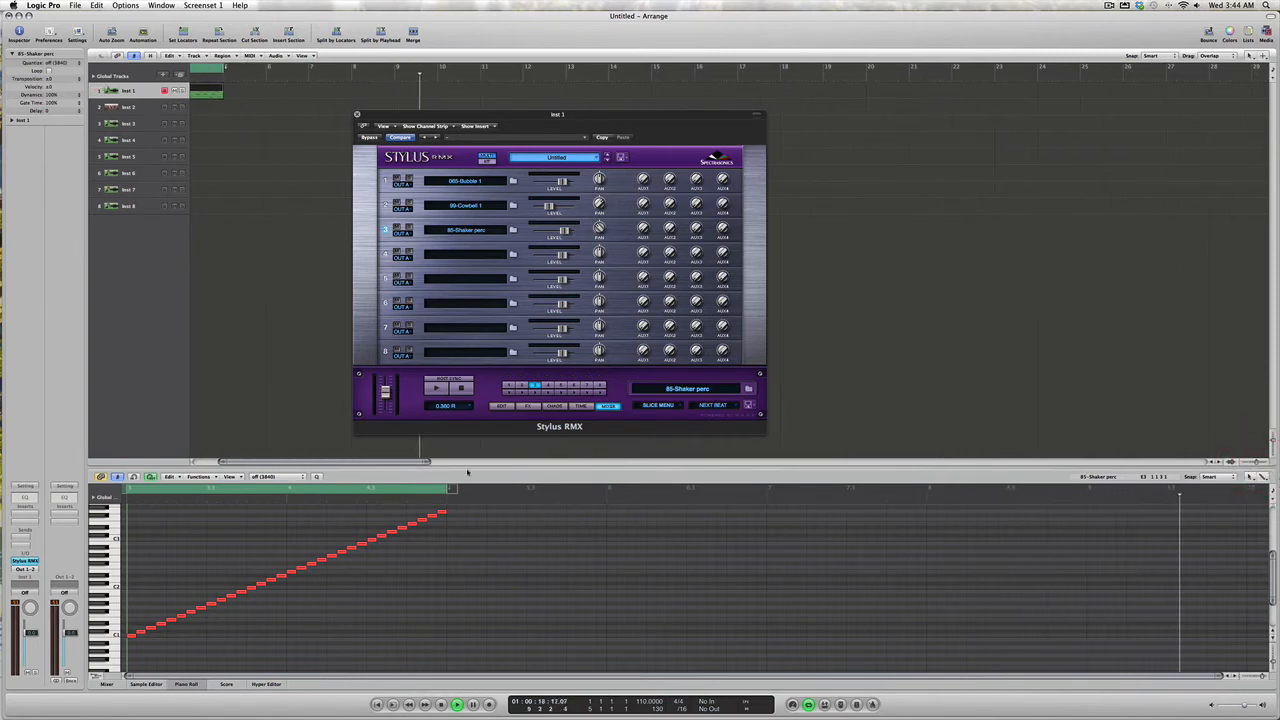
key("space")
left_click(184, 461)
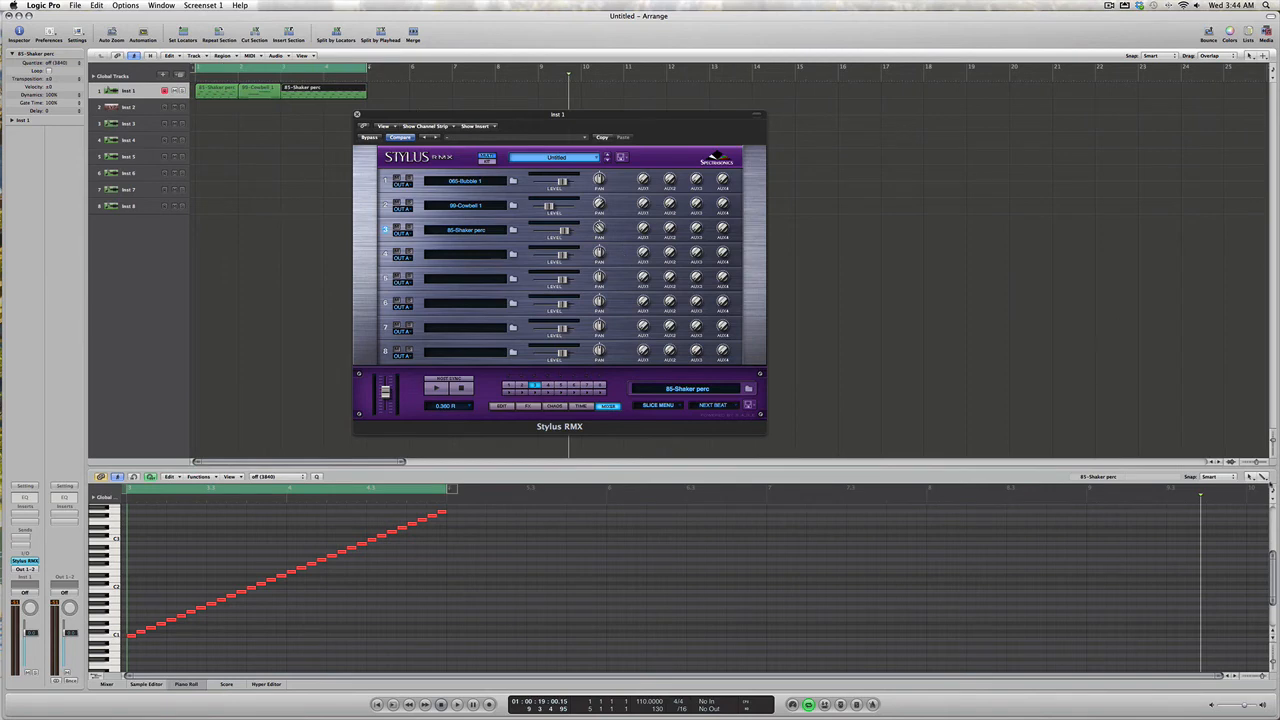
left_click_drag(1257, 463, 1255, 463)
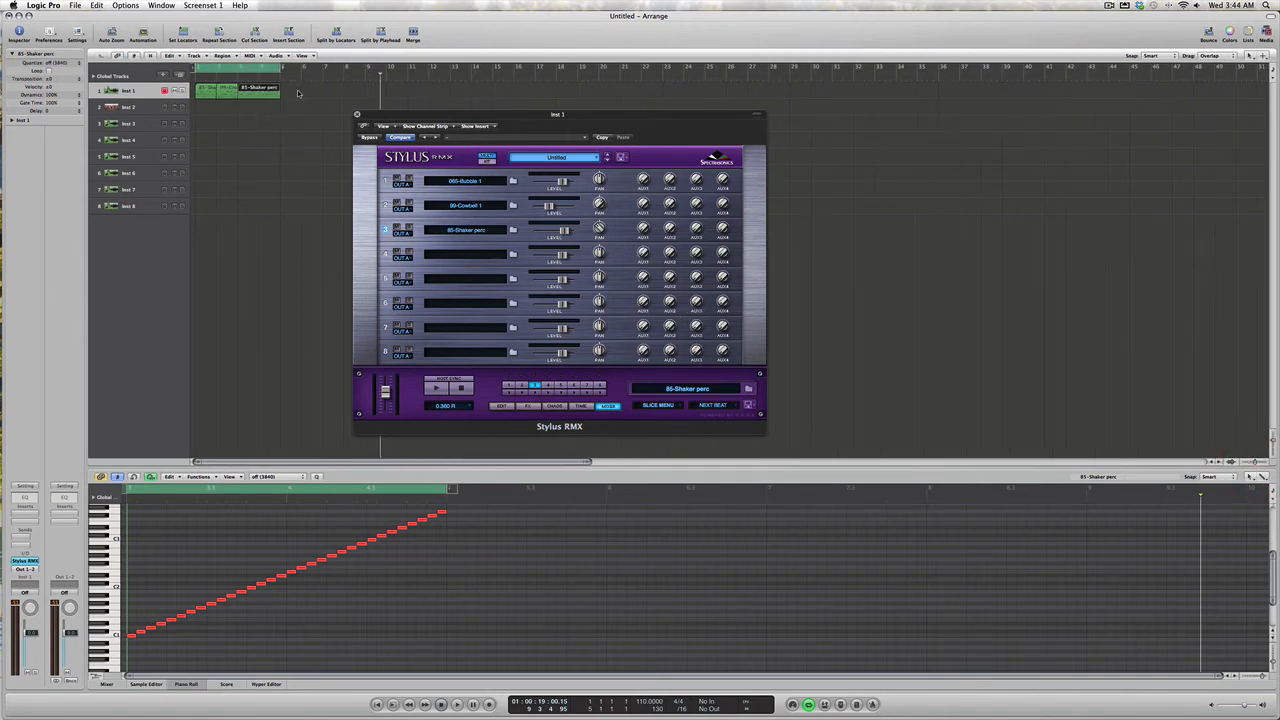
left_click_drag(230, 130, 227, 131)
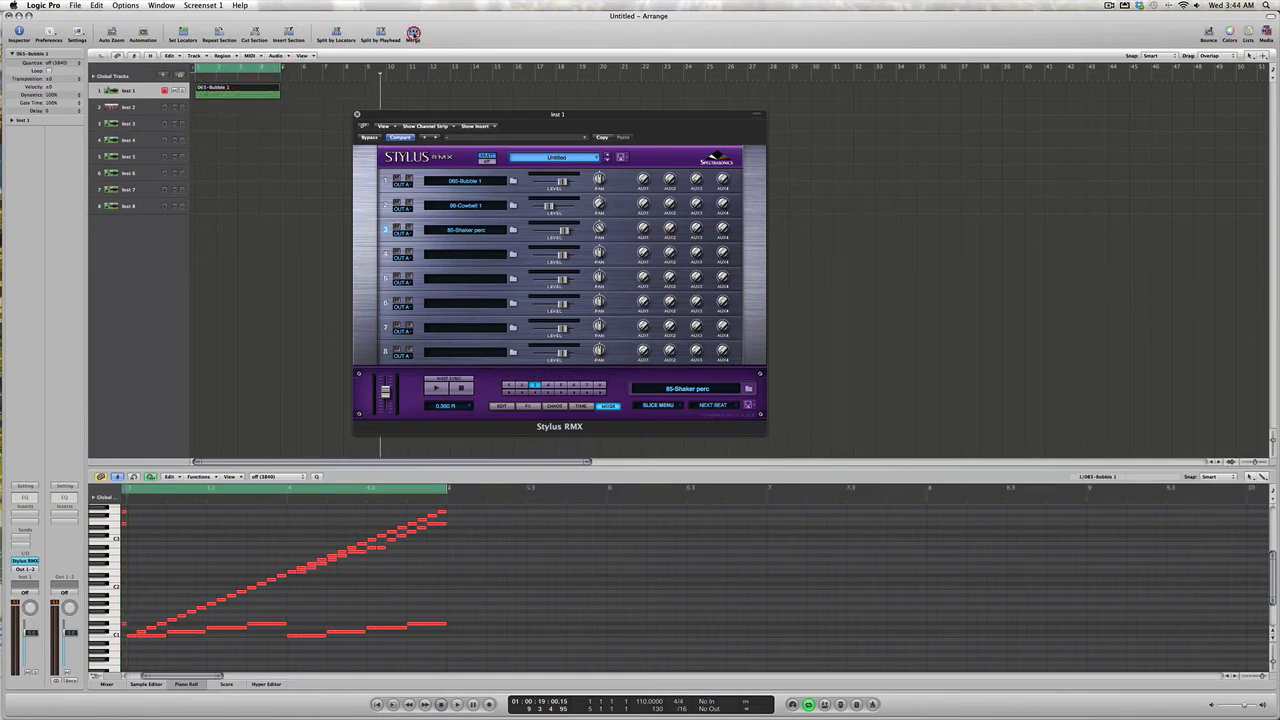
left_click(413, 34)
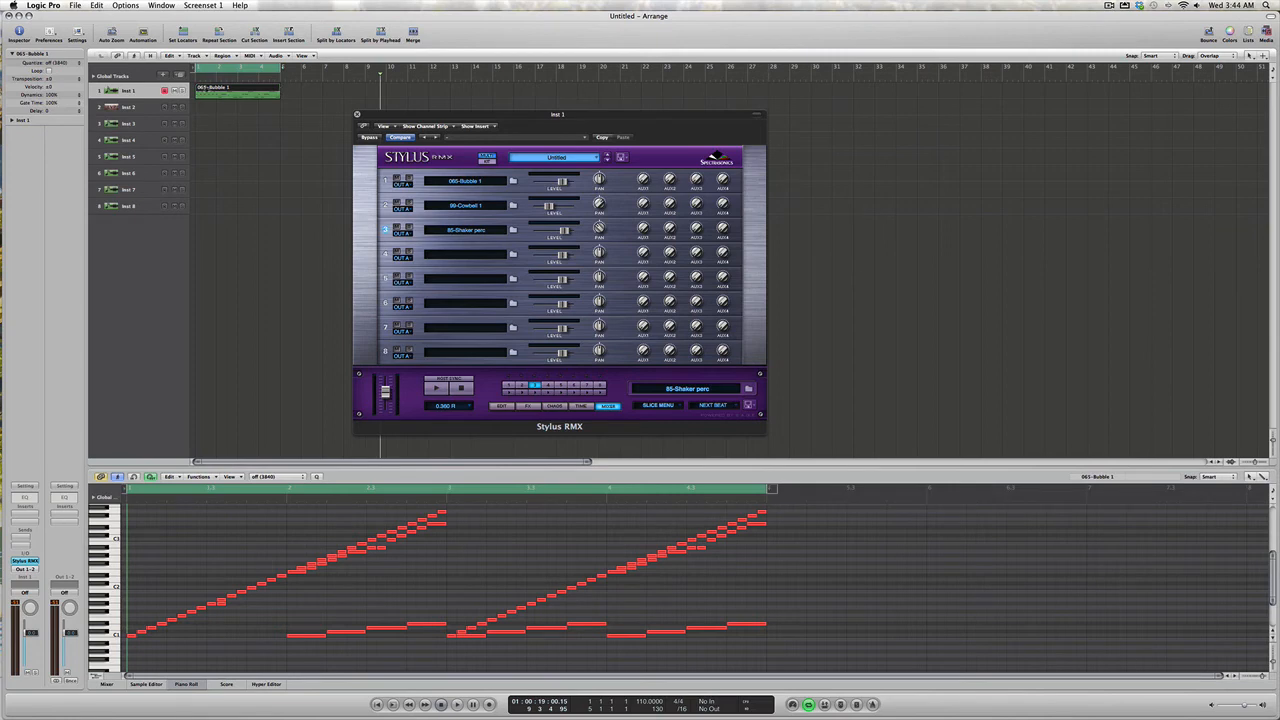
Copy the merged four-bar region to bars 5, 9 and 13 of Inst 1, and play it with the cycle extended to bar 17
left_click_drag(216, 89, 471, 96)
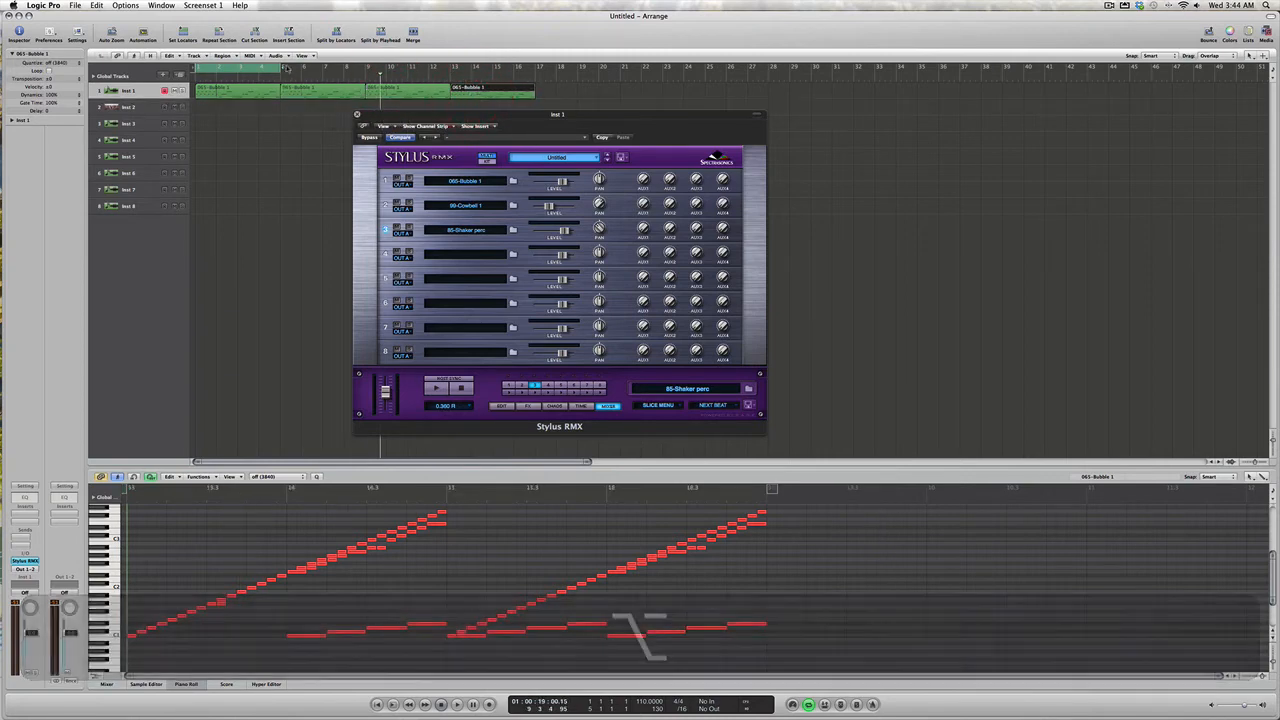
left_click_drag(281, 69, 538, 92)
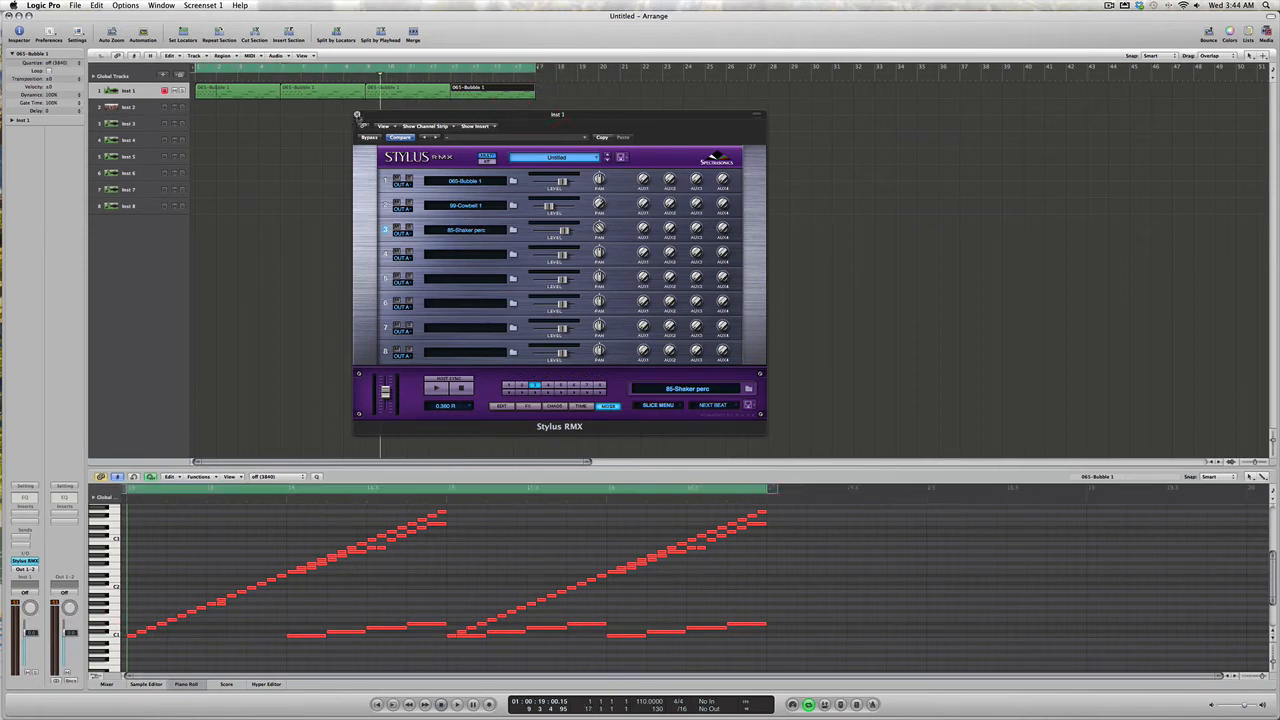
left_click(356, 114)
key("space")
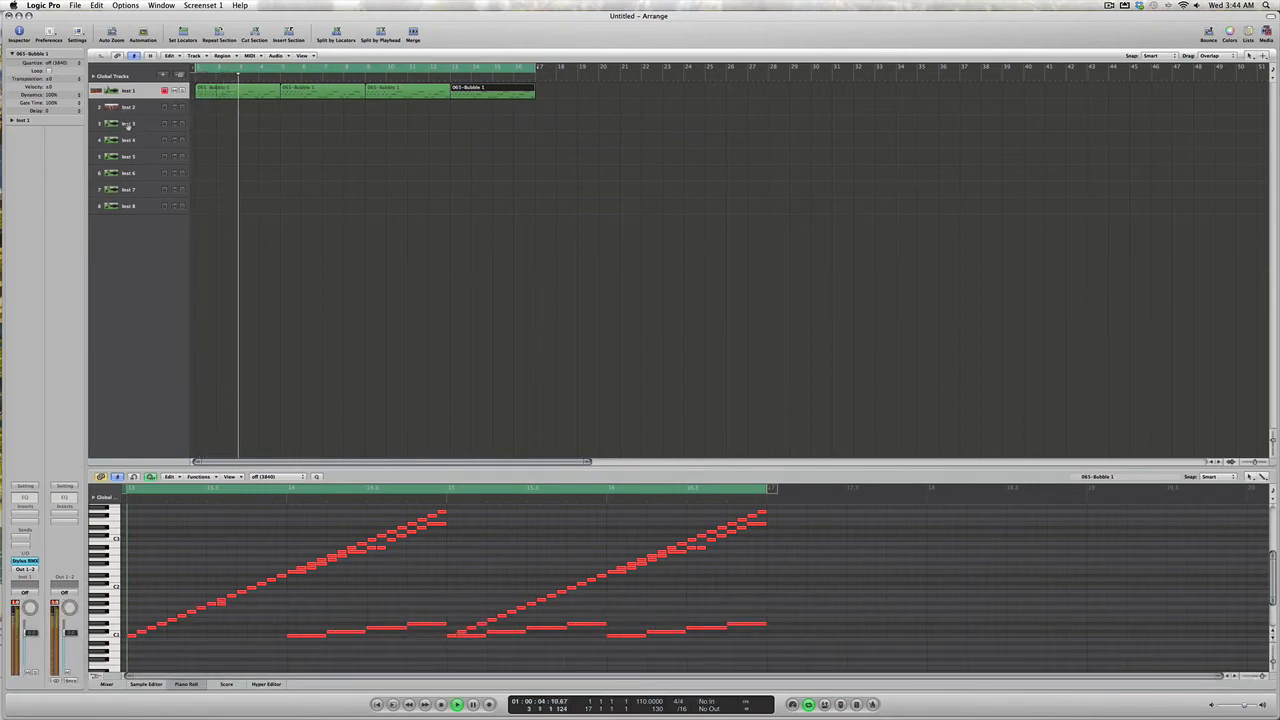
Load the EXS24 sampler as the instrument on the Inst 3 track
left_click(128, 124)
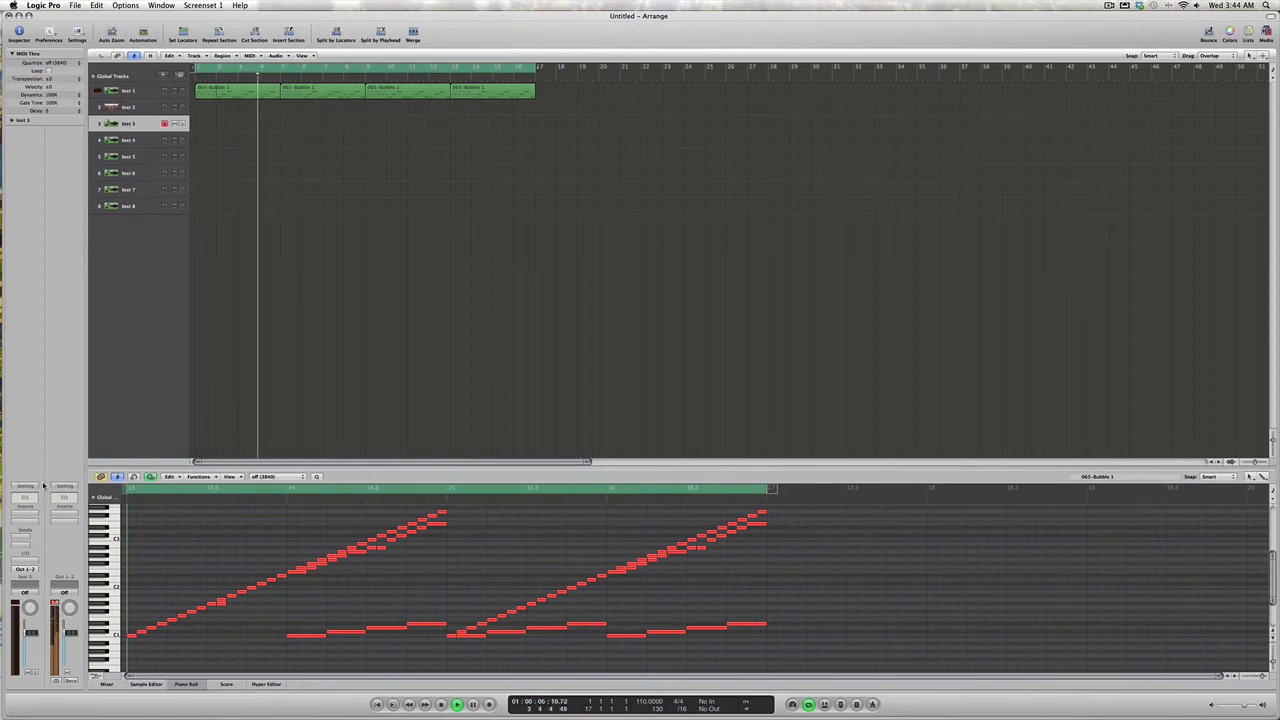
left_click(22, 558)
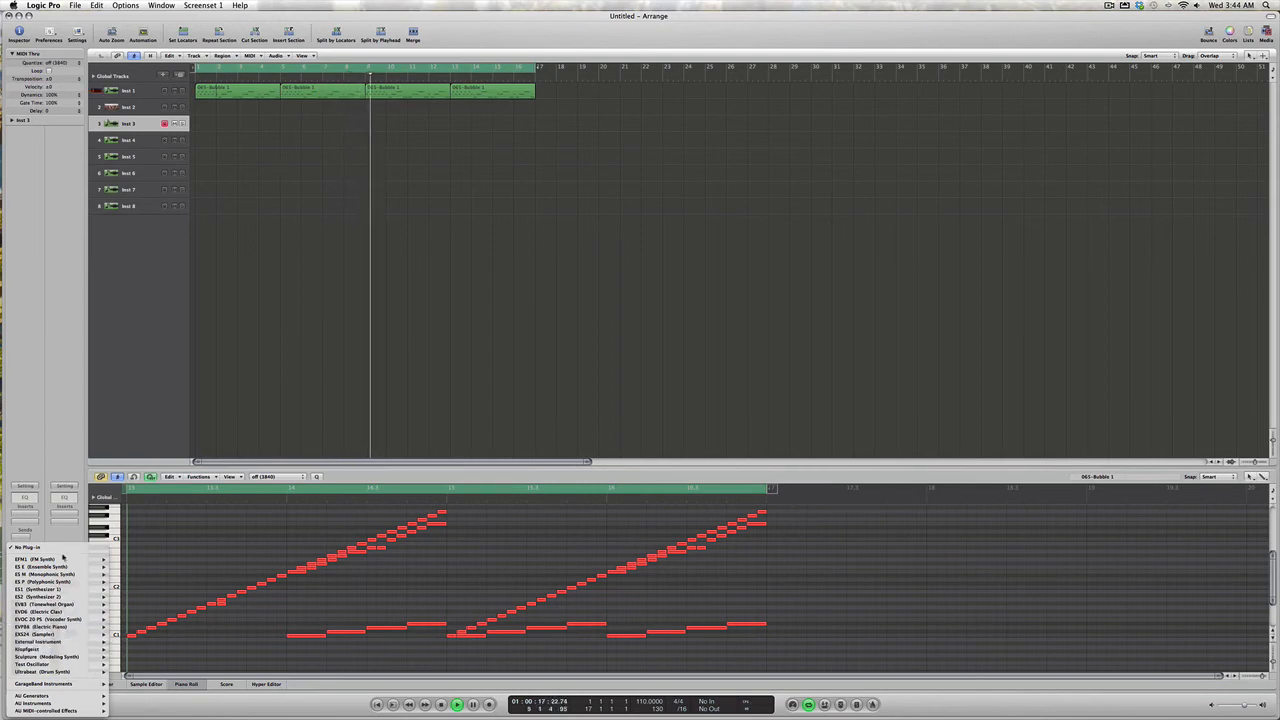
left_click(46, 635)
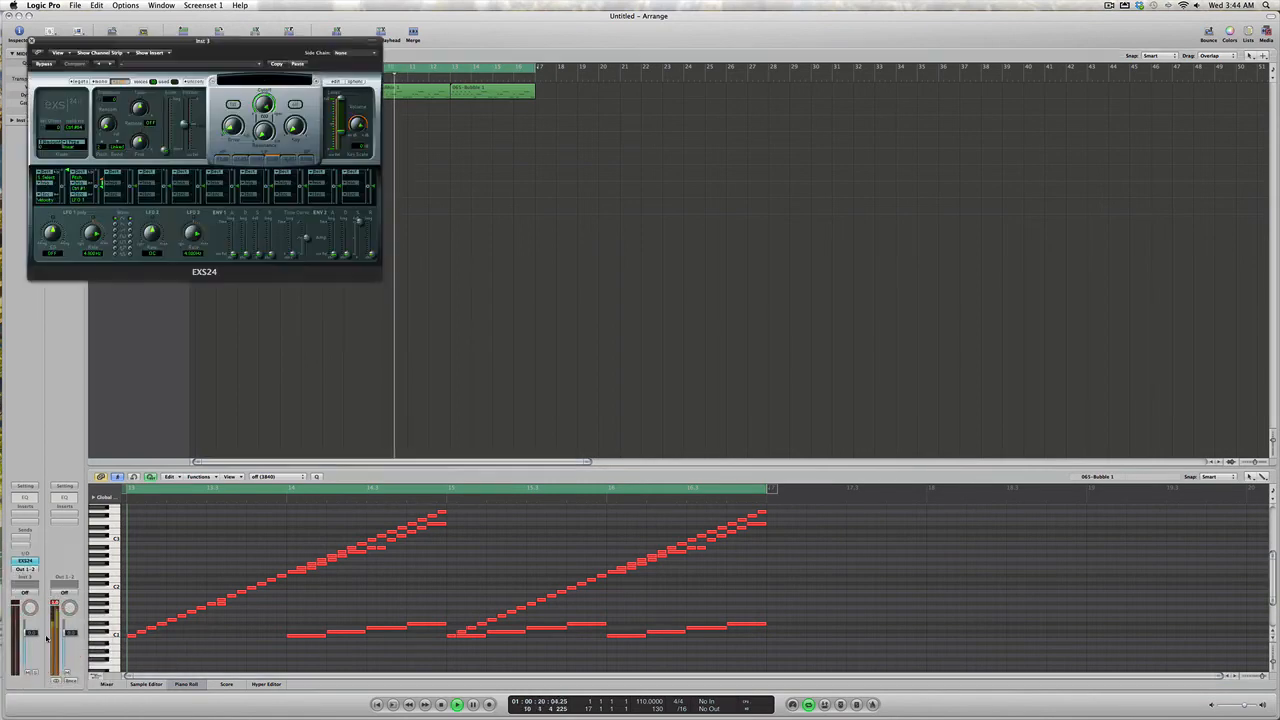
Load Mini Tri Attack from the legacy Synth Bass instruments into the EXS24 and audition it over the groove
left_click(262, 80)
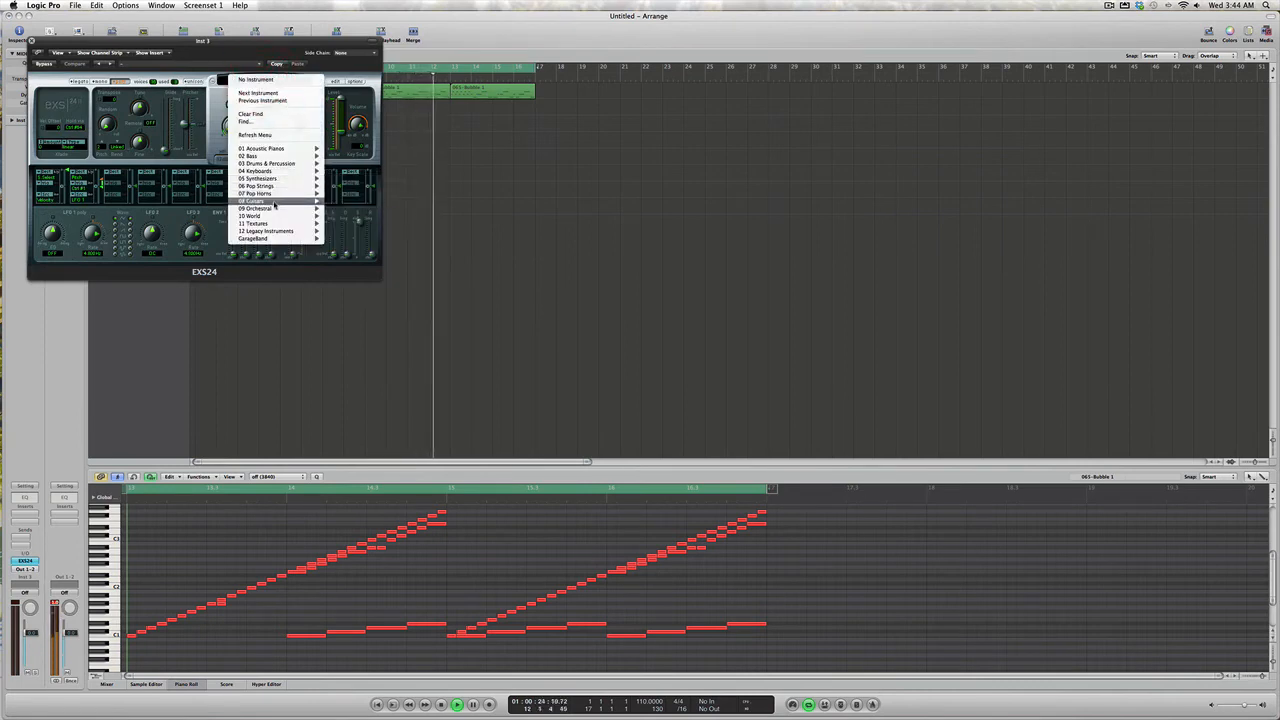
mouse_move(275, 231)
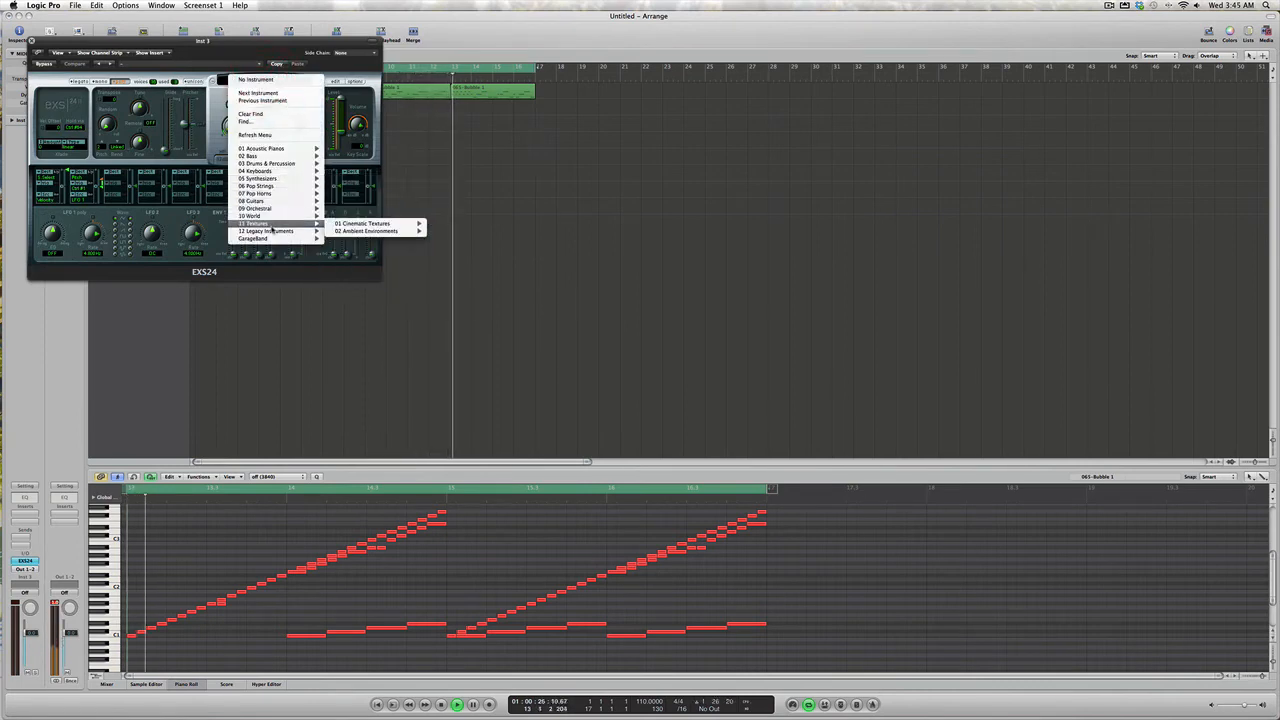
mouse_move(343, 242)
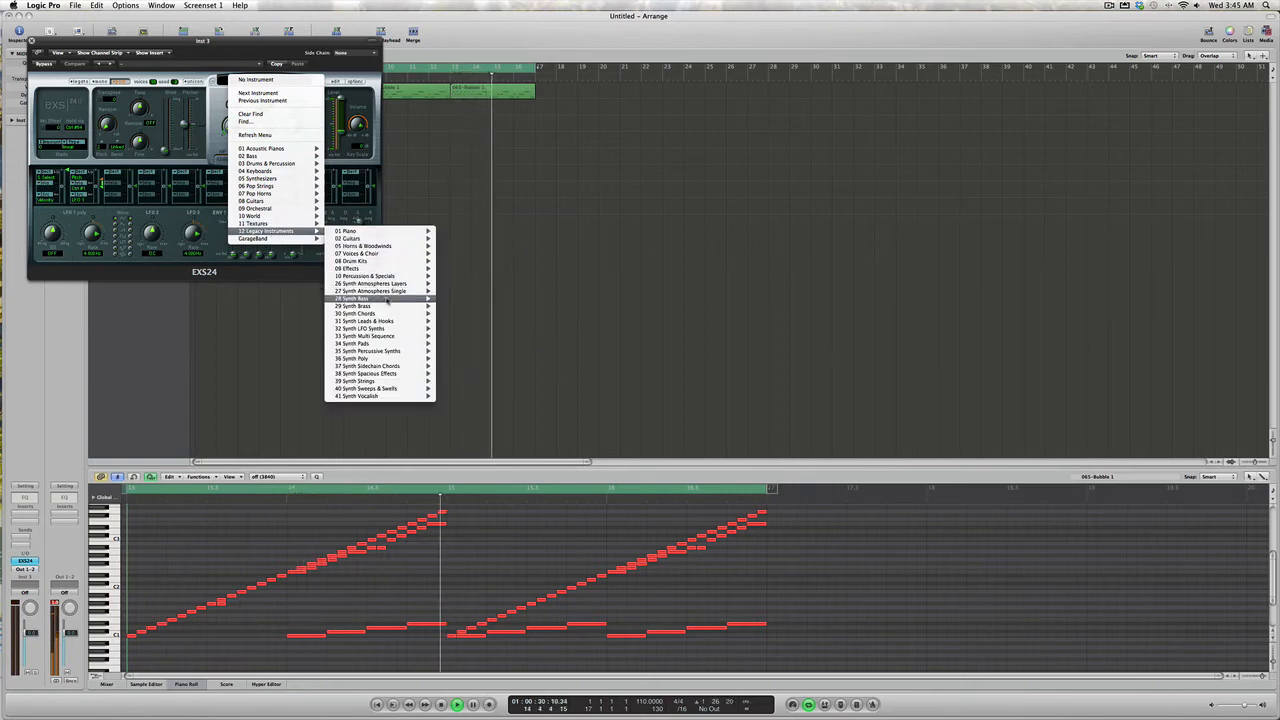
mouse_move(405, 298)
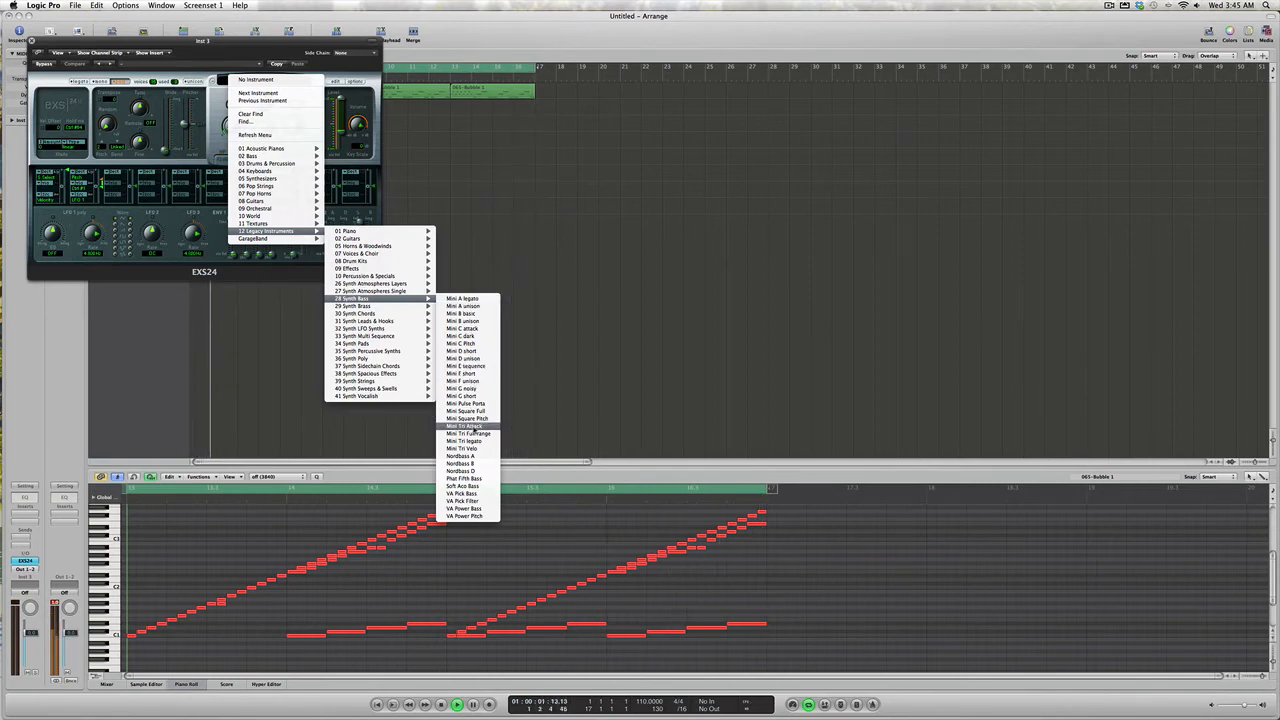
left_click(472, 427)
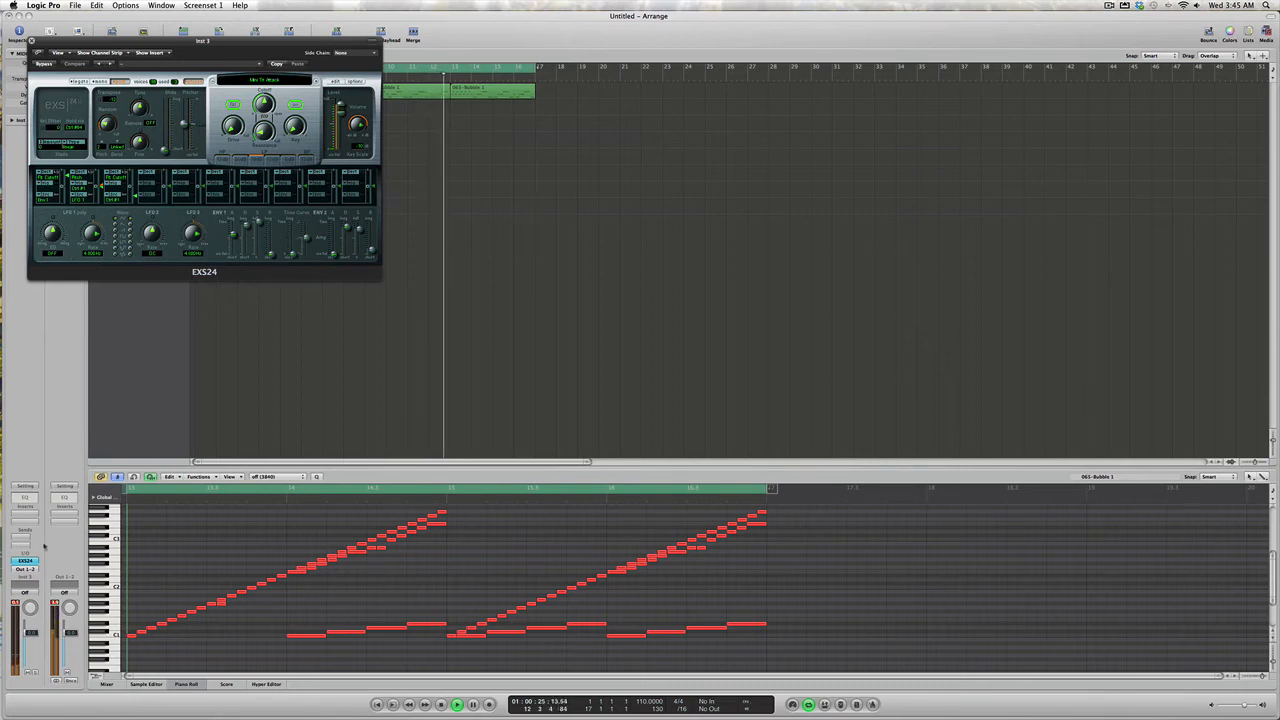
key("space")
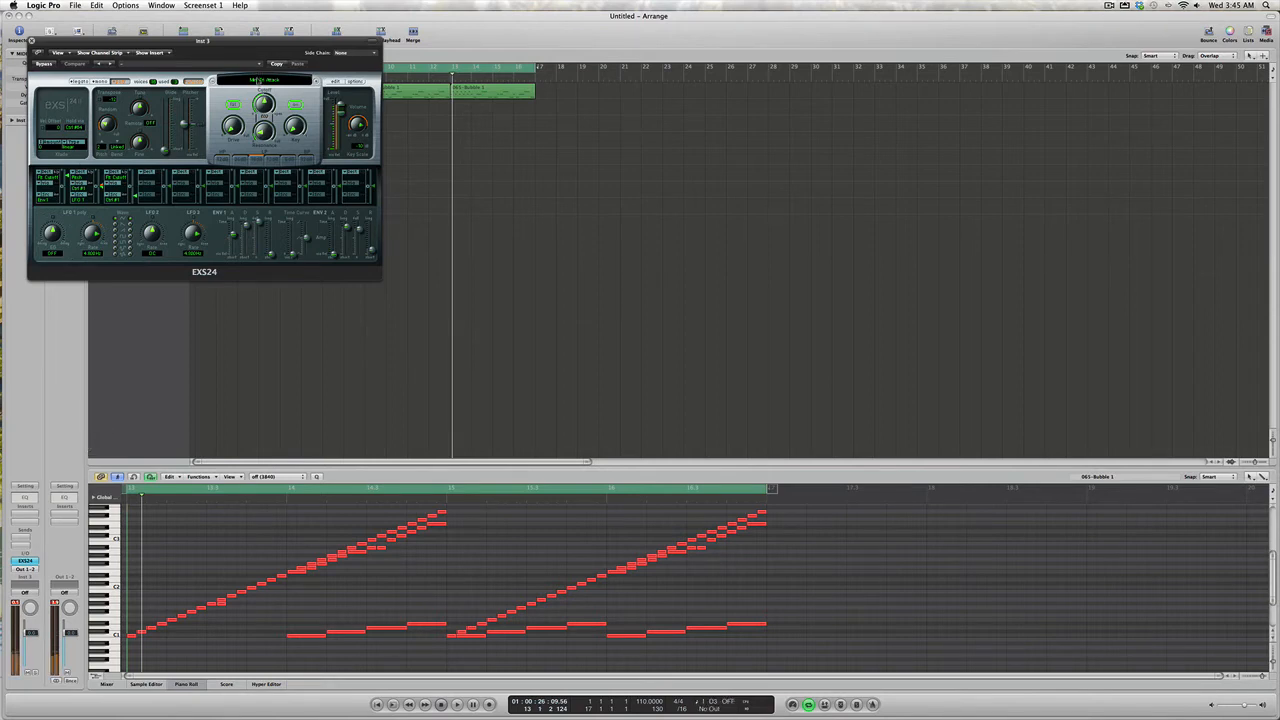
Load Nordbass A from the legacy Synth Bass instruments into the EXS24 and audition it from the start of the song
left_click(258, 80)
mouse_move(262, 80)
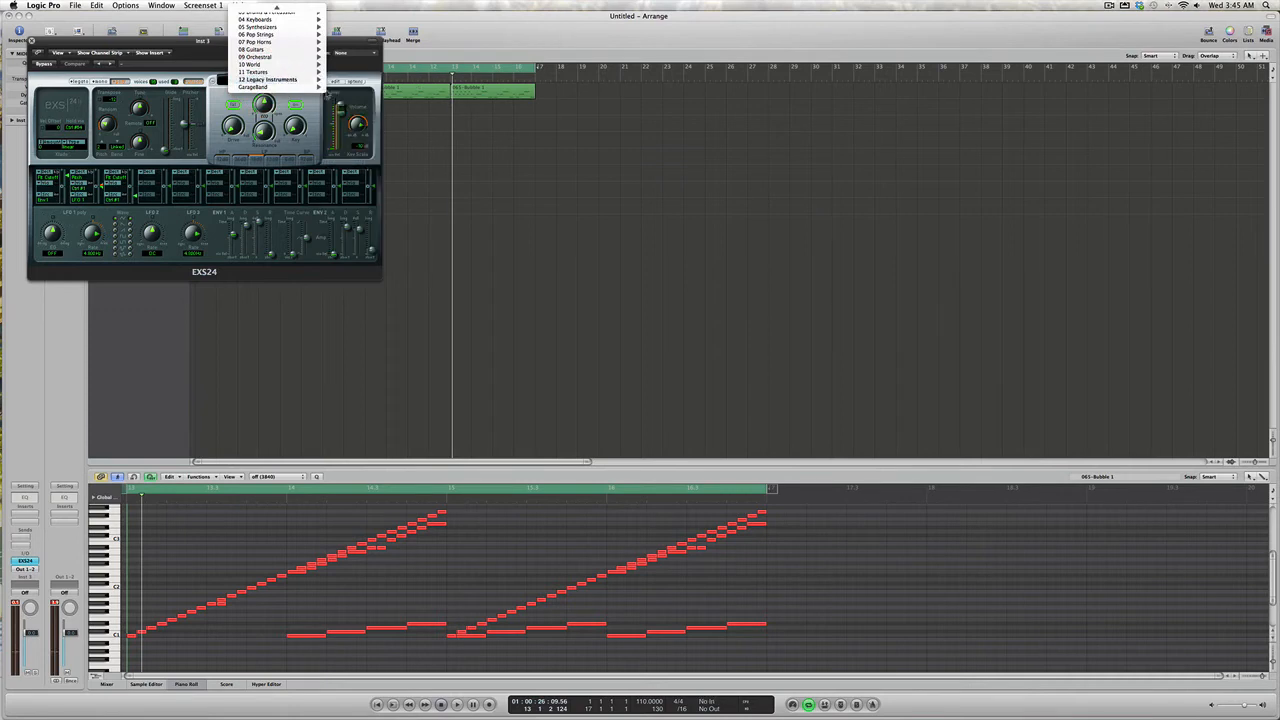
mouse_move(362, 148)
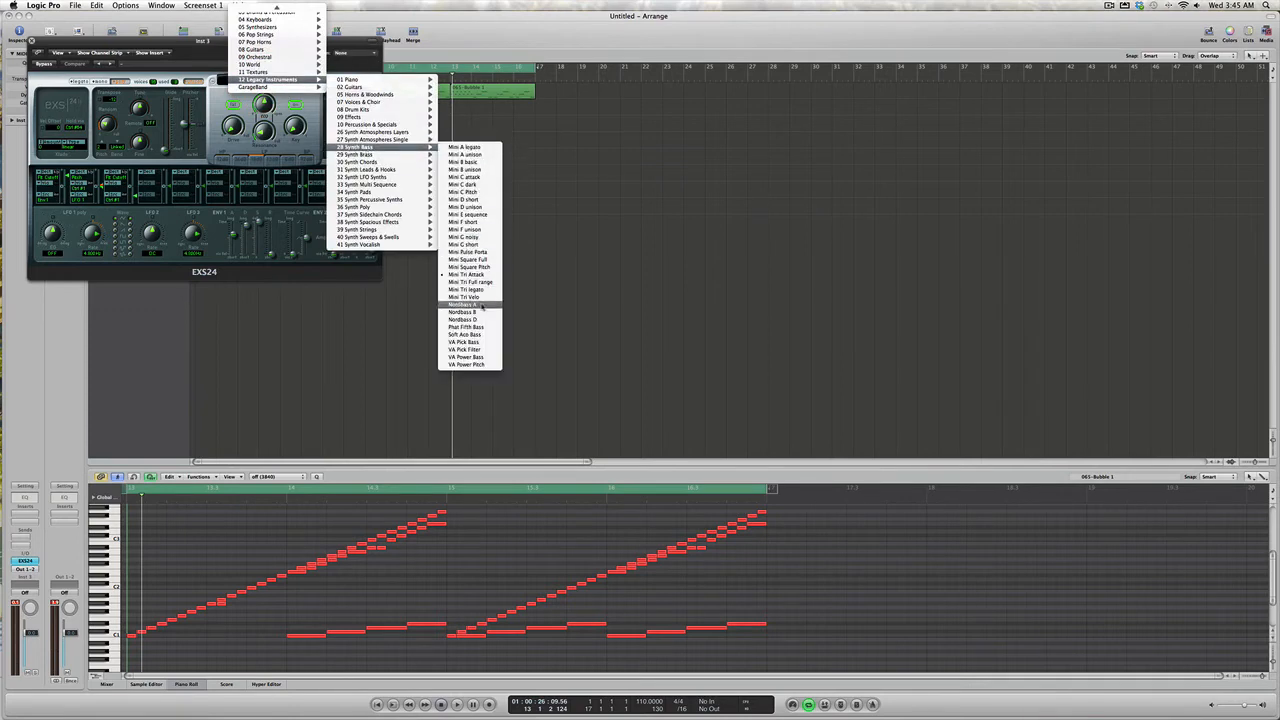
left_click(481, 305)
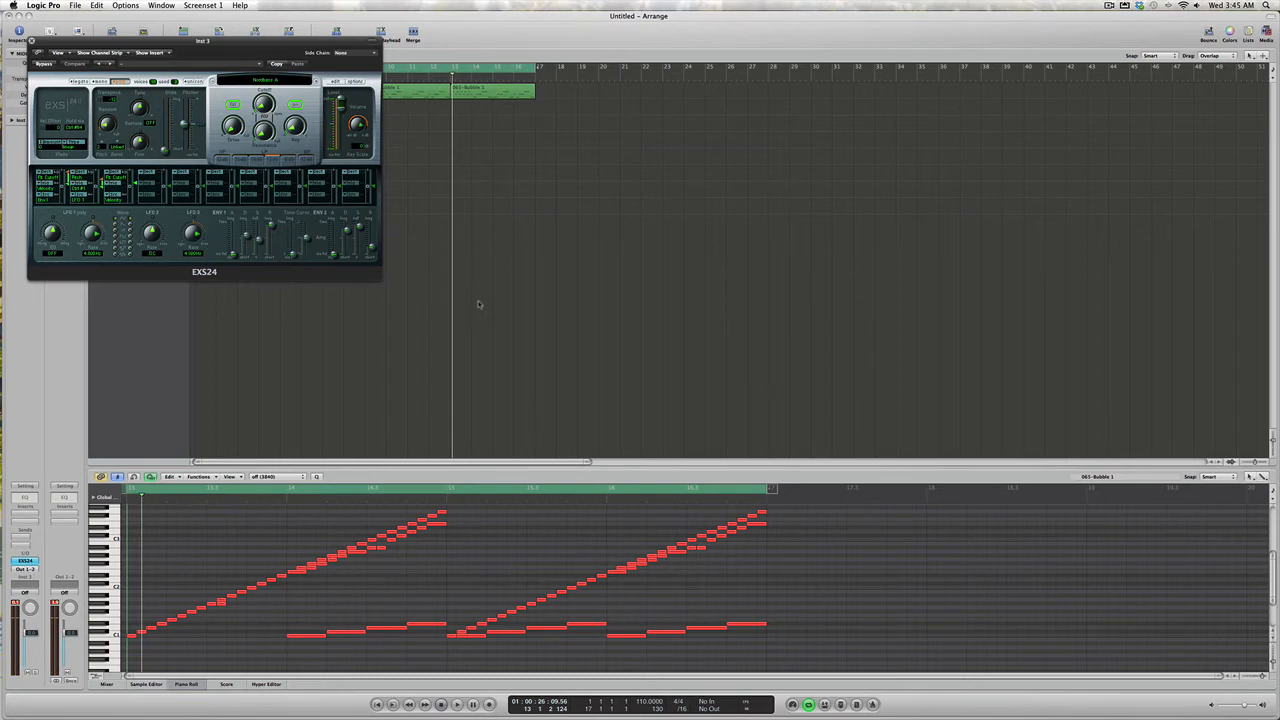
key("Return")
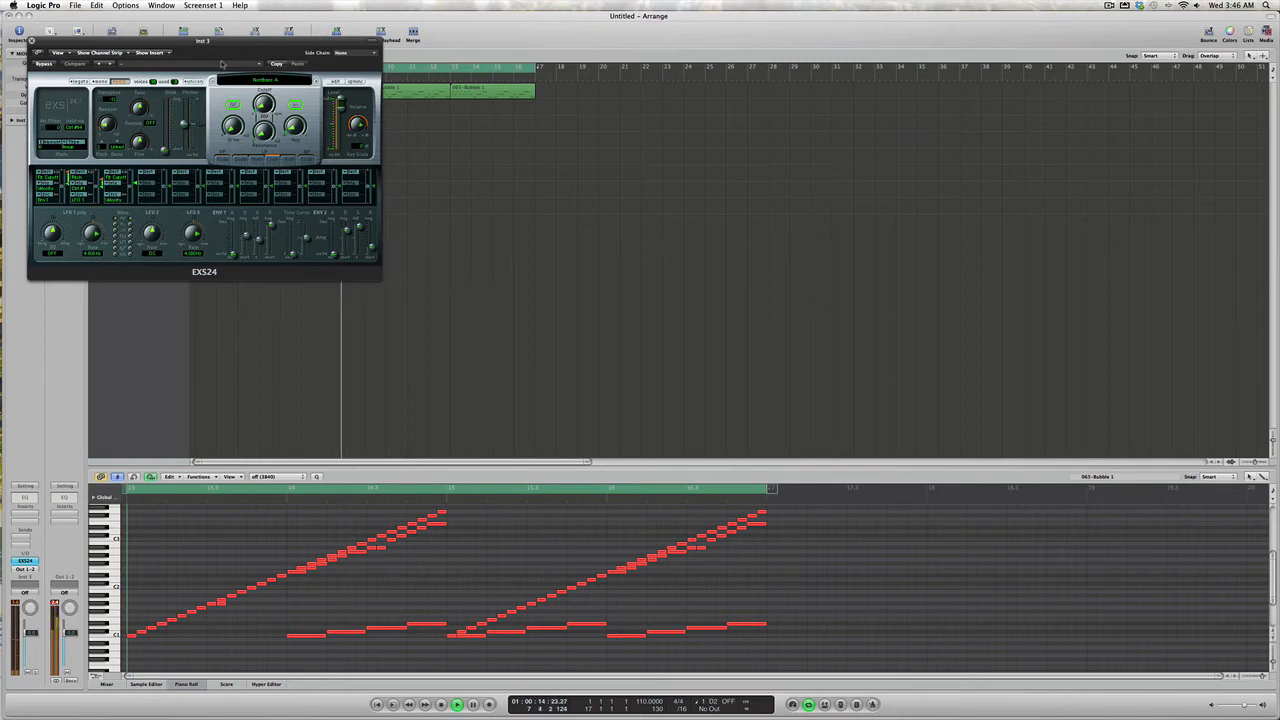
left_click(32, 42)
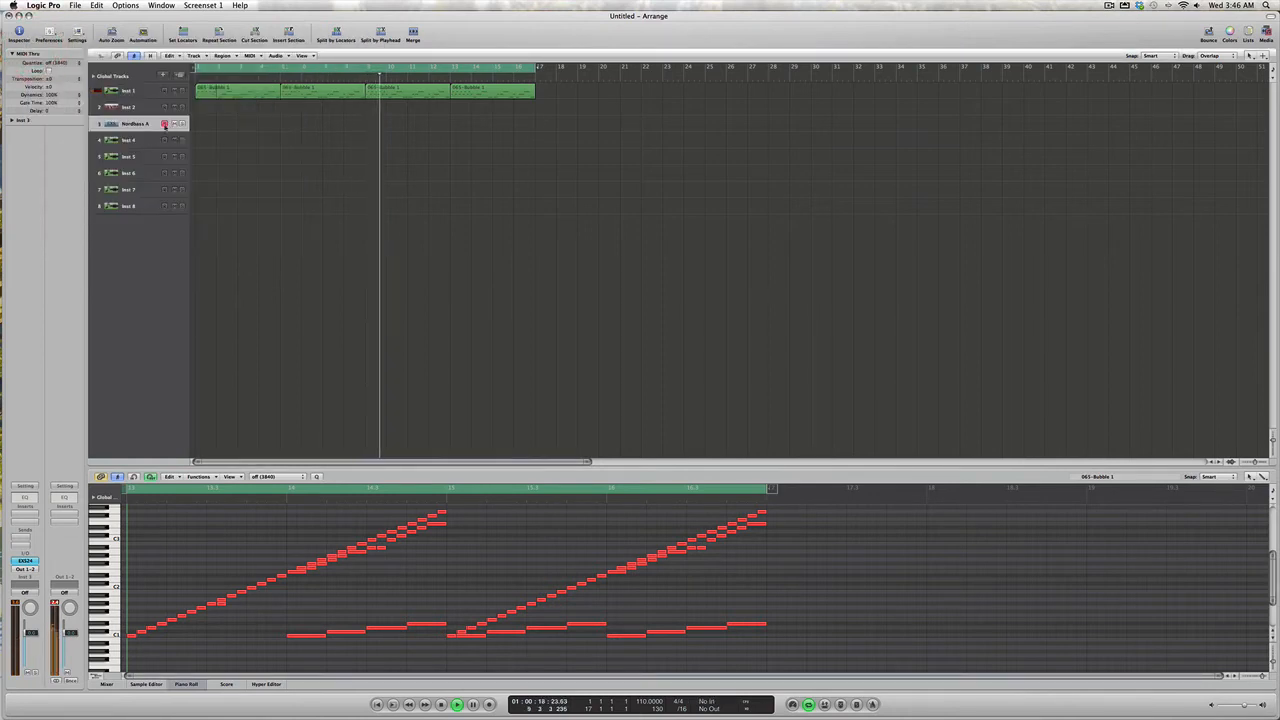
Record a 16-bar bass line on the Nordbass A track over the drum groove and play it back
key("space")
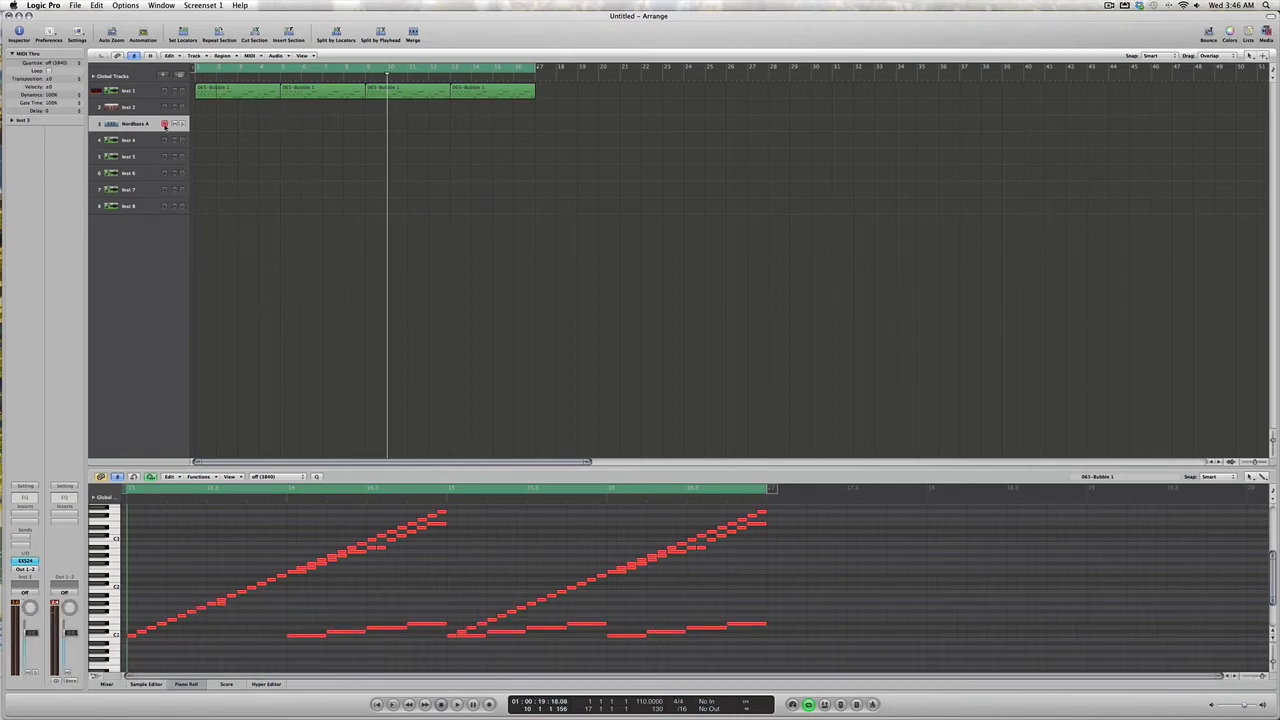
key("r")
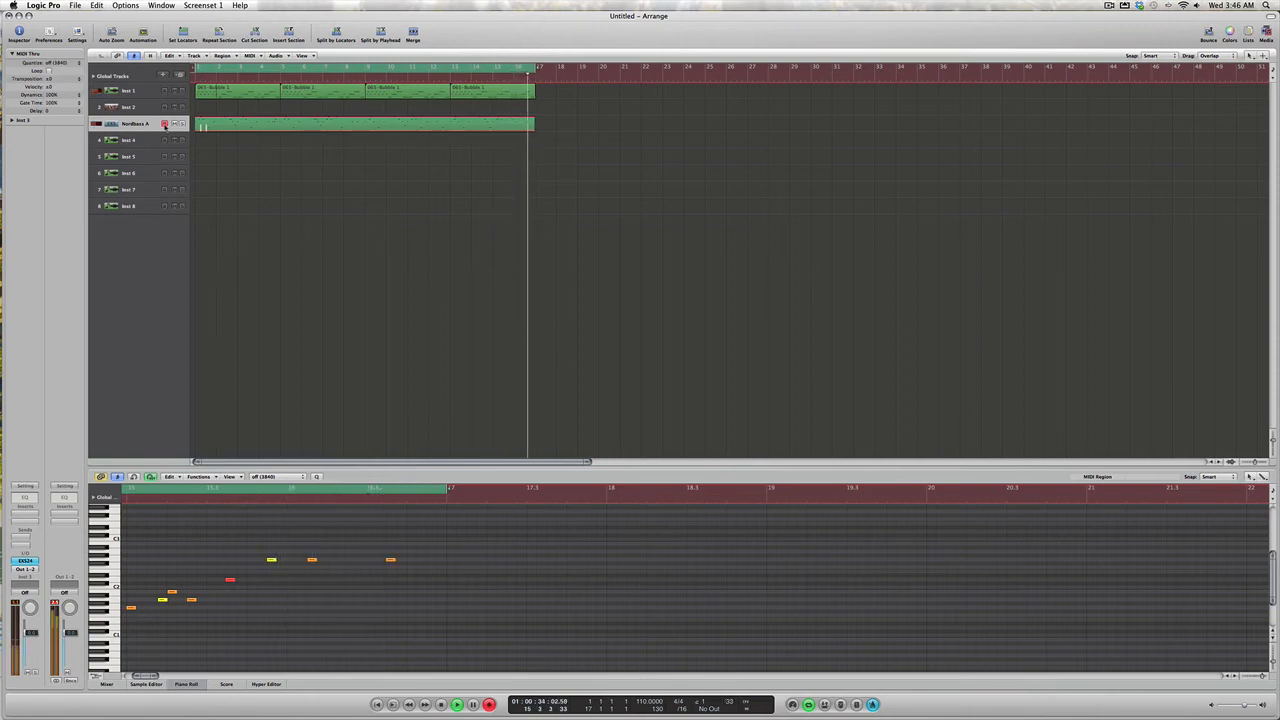
key("space")
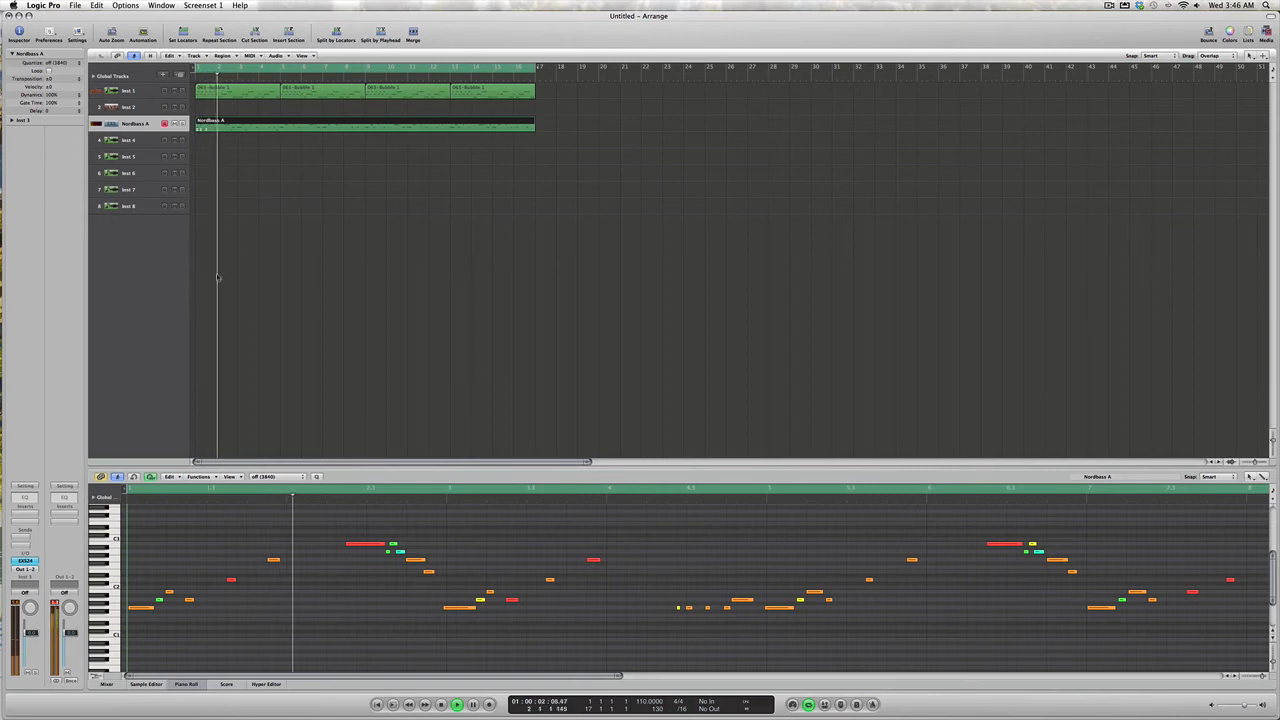
Stop playback and quantize the visible bass notes in the Nordbass A region to 1/16-Note
key("space")
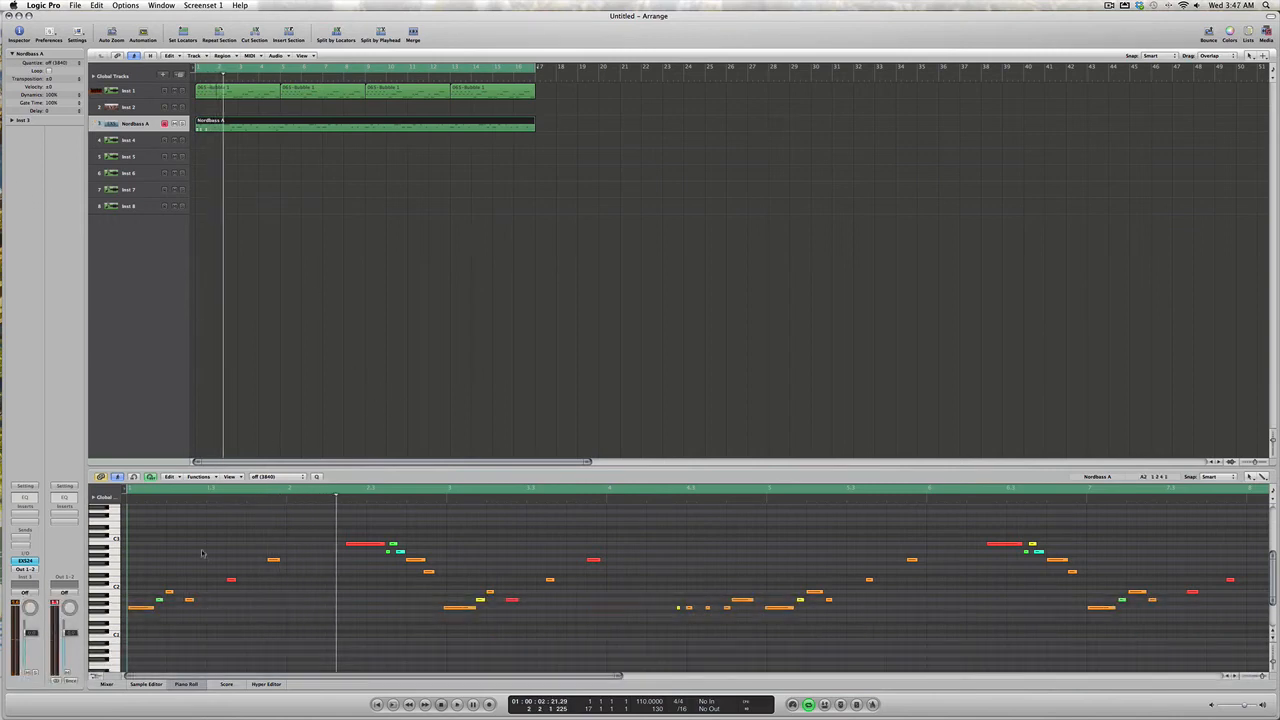
left_click(156, 548)
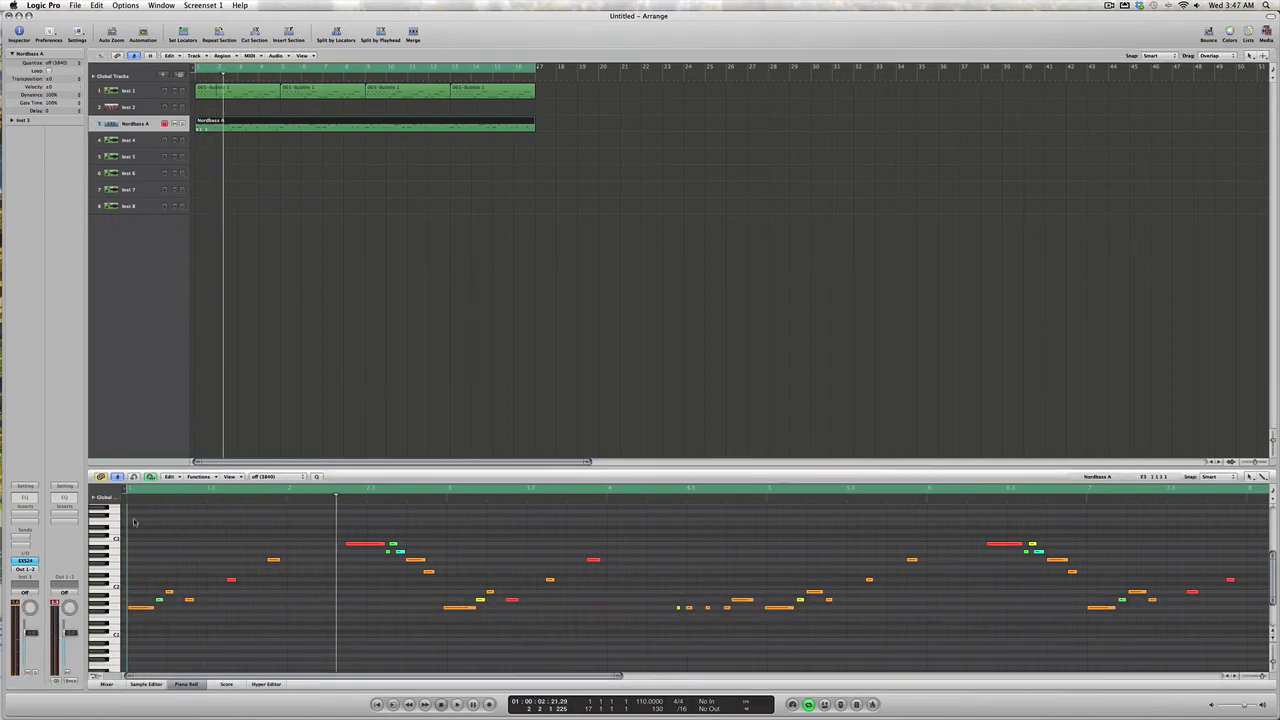
left_click_drag(131, 517, 1258, 661)
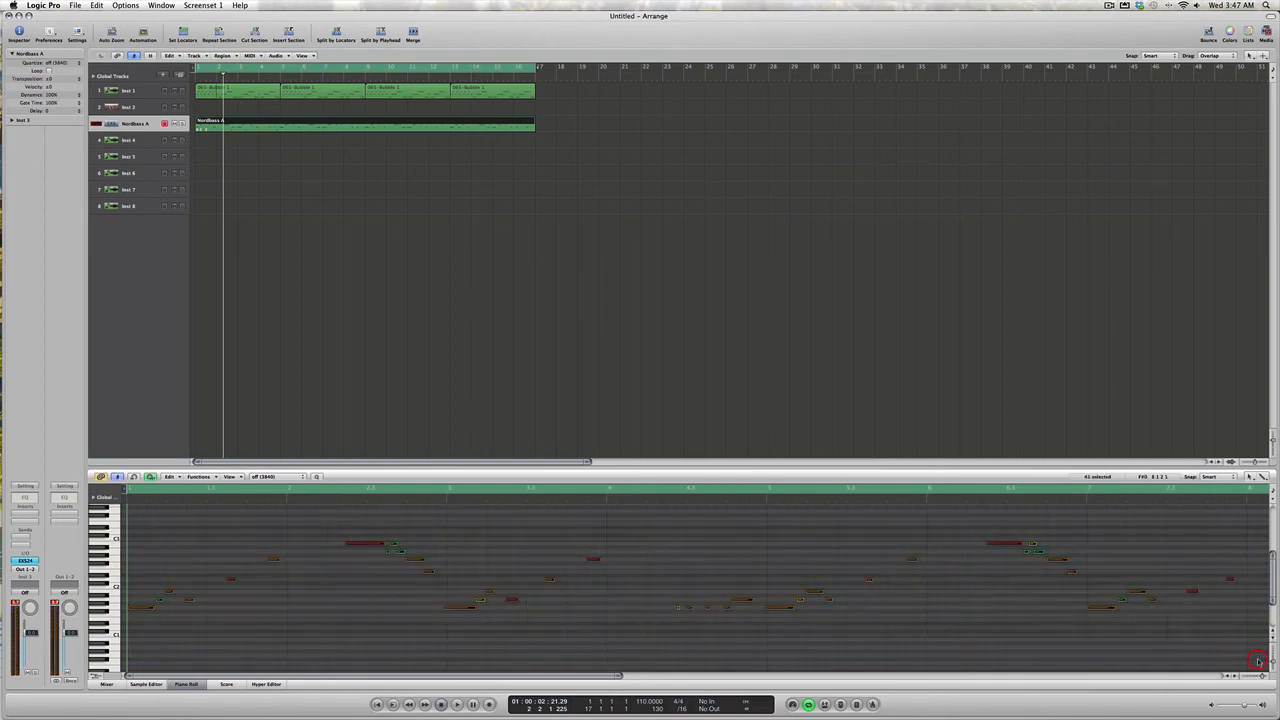
left_click(281, 477)
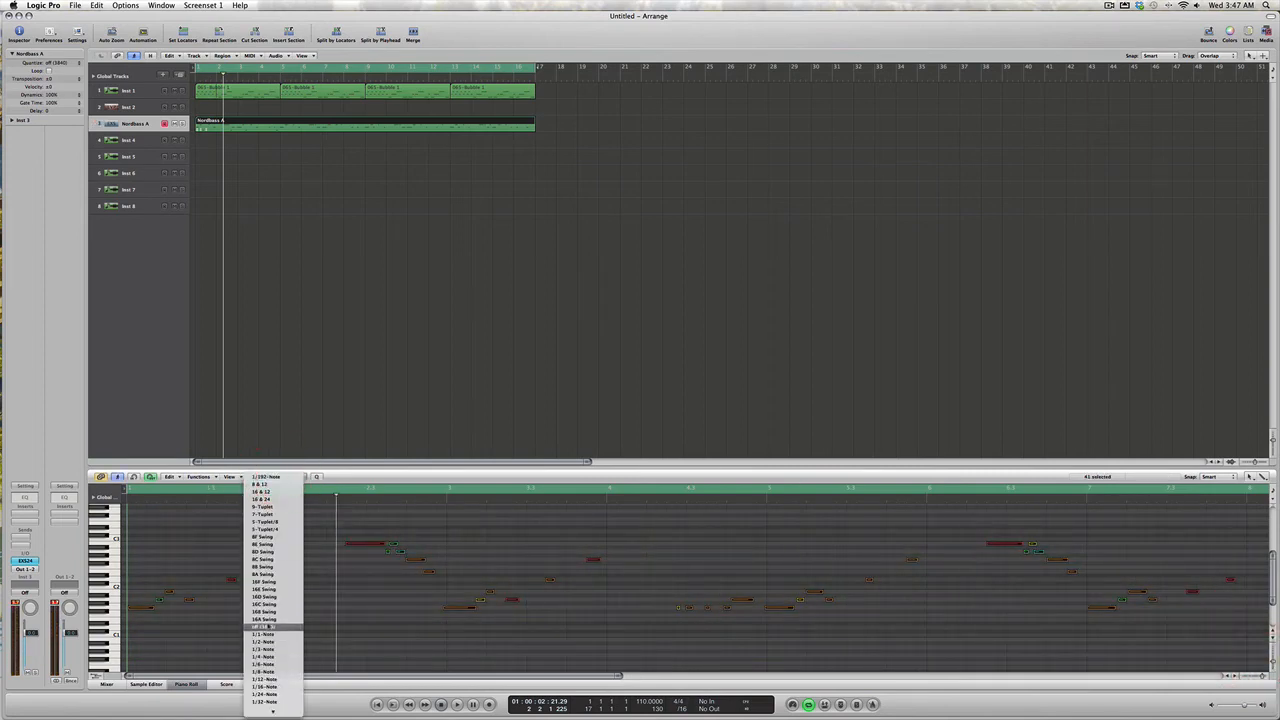
left_click(265, 687)
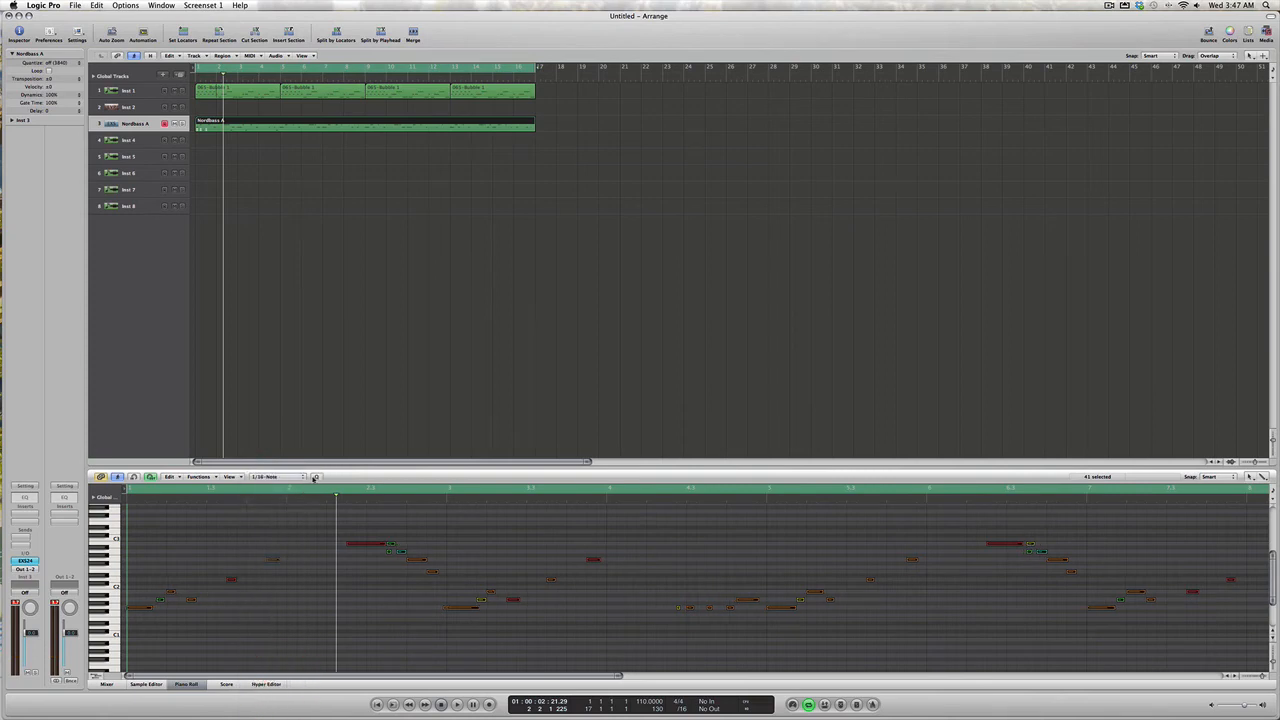
Lower the Nordbass A track's level slightly during playback and show the mixer
key("space")
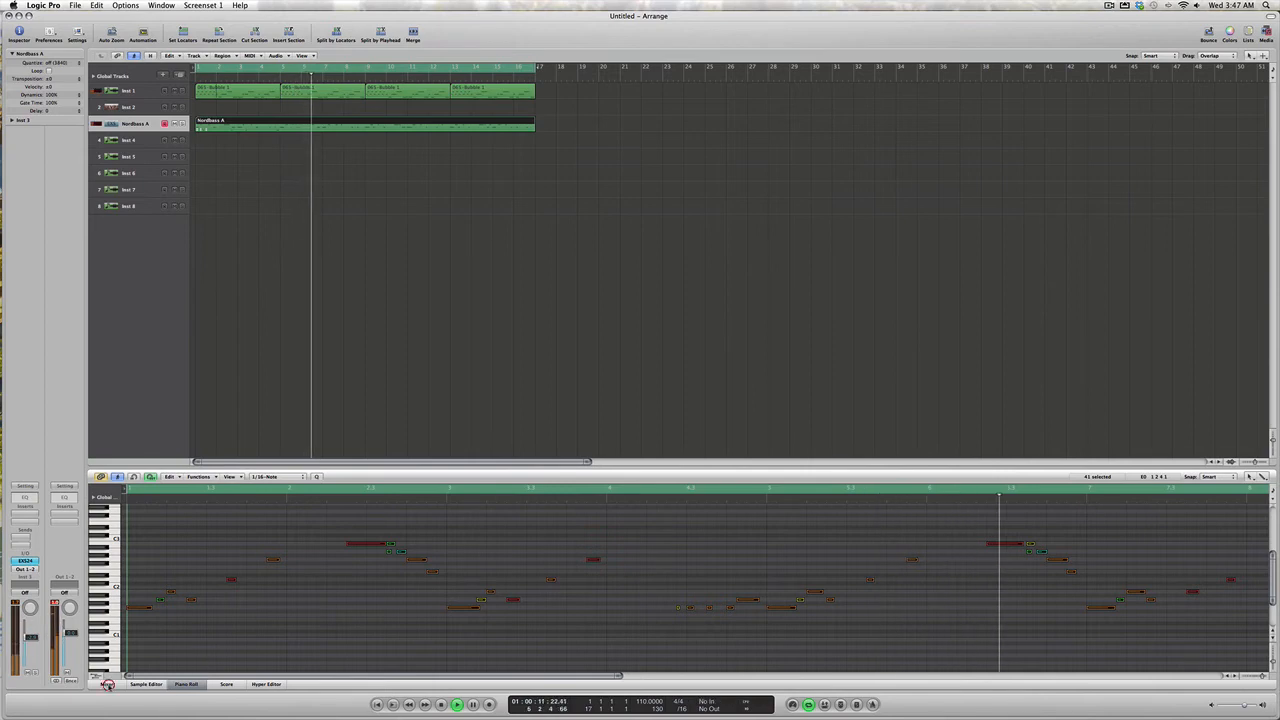
left_click(105, 684)
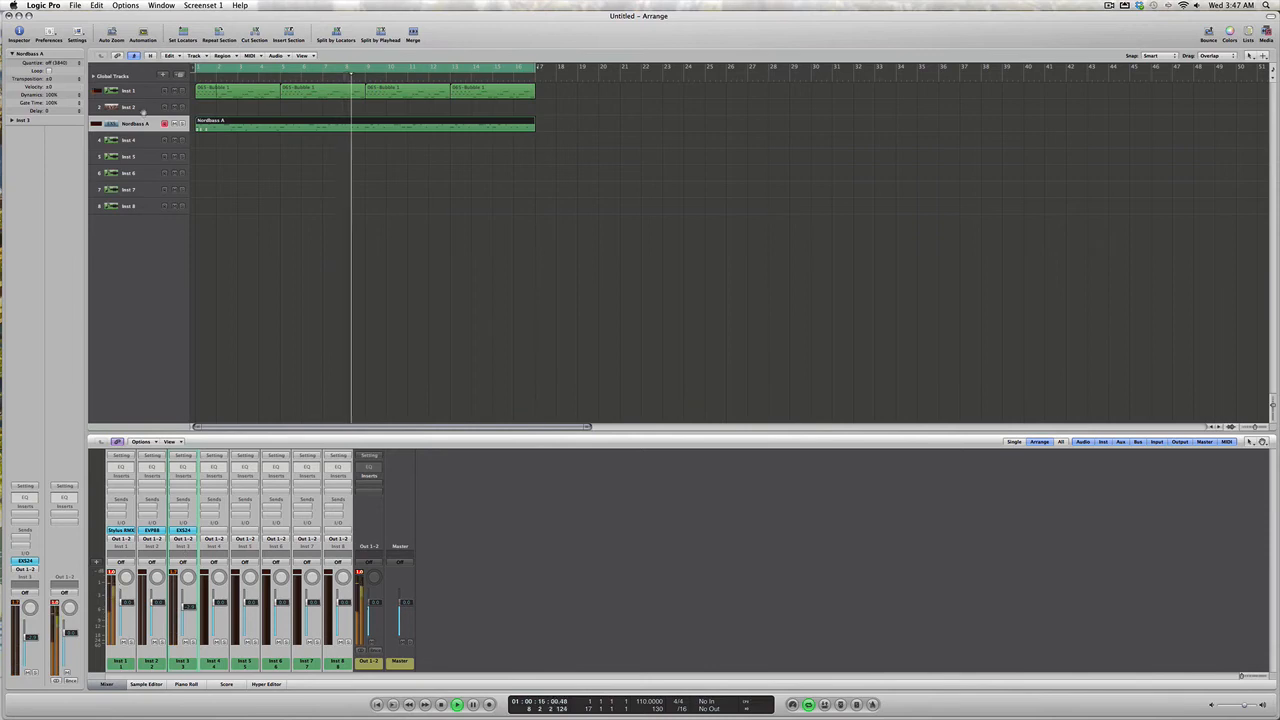
Rehearse the EVP88 part on the Inst 2 track against the groove, starting and stopping playback between passages
left_click(128, 106)
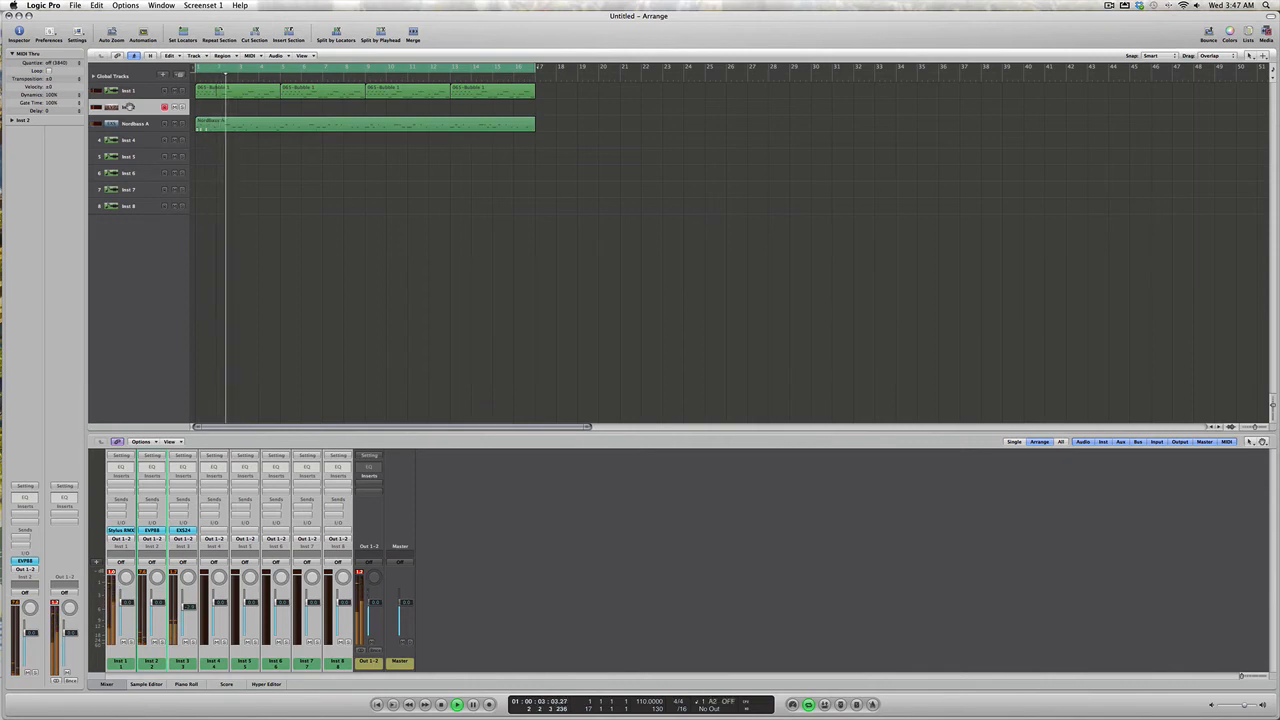
key("space")
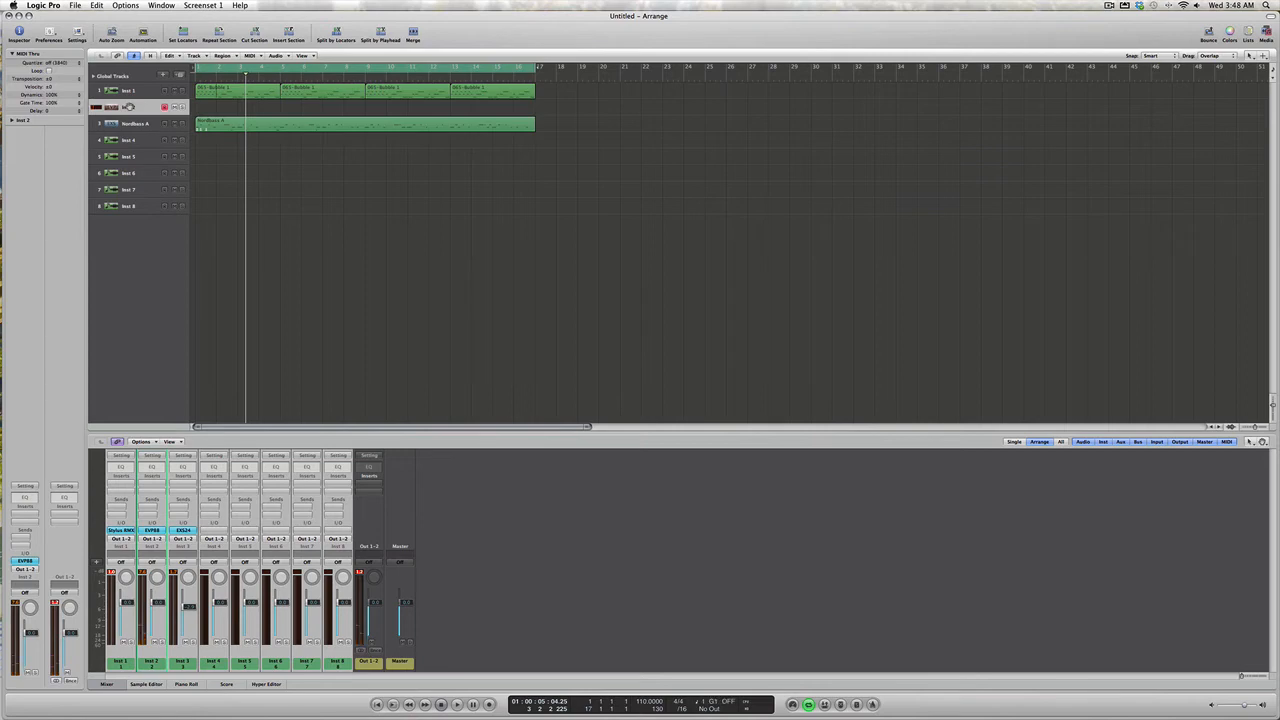
key("space")
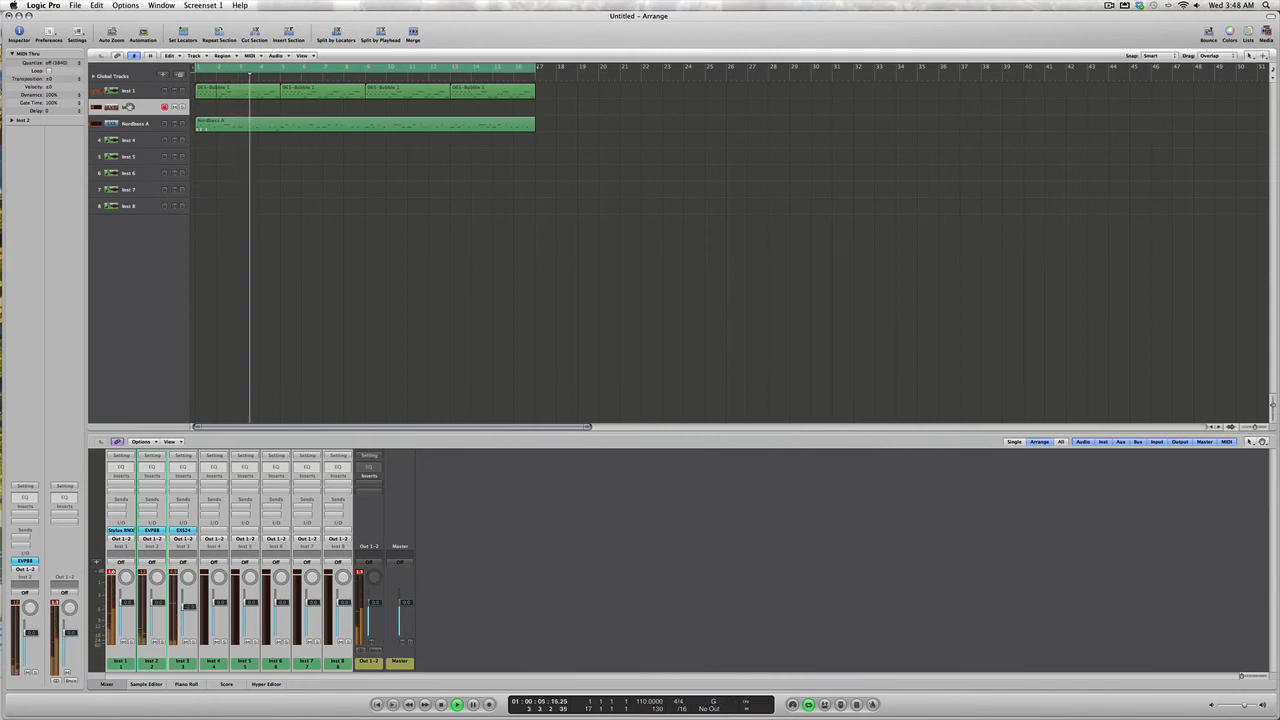
key("space")
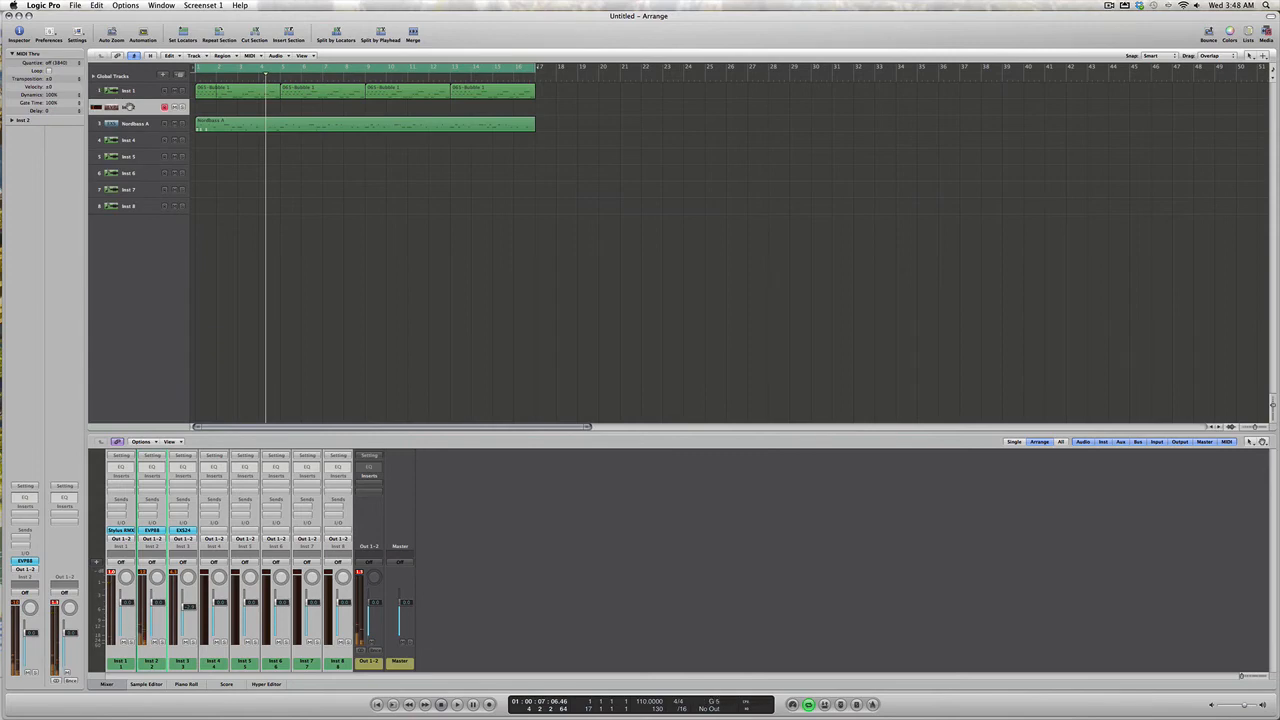
key("space")
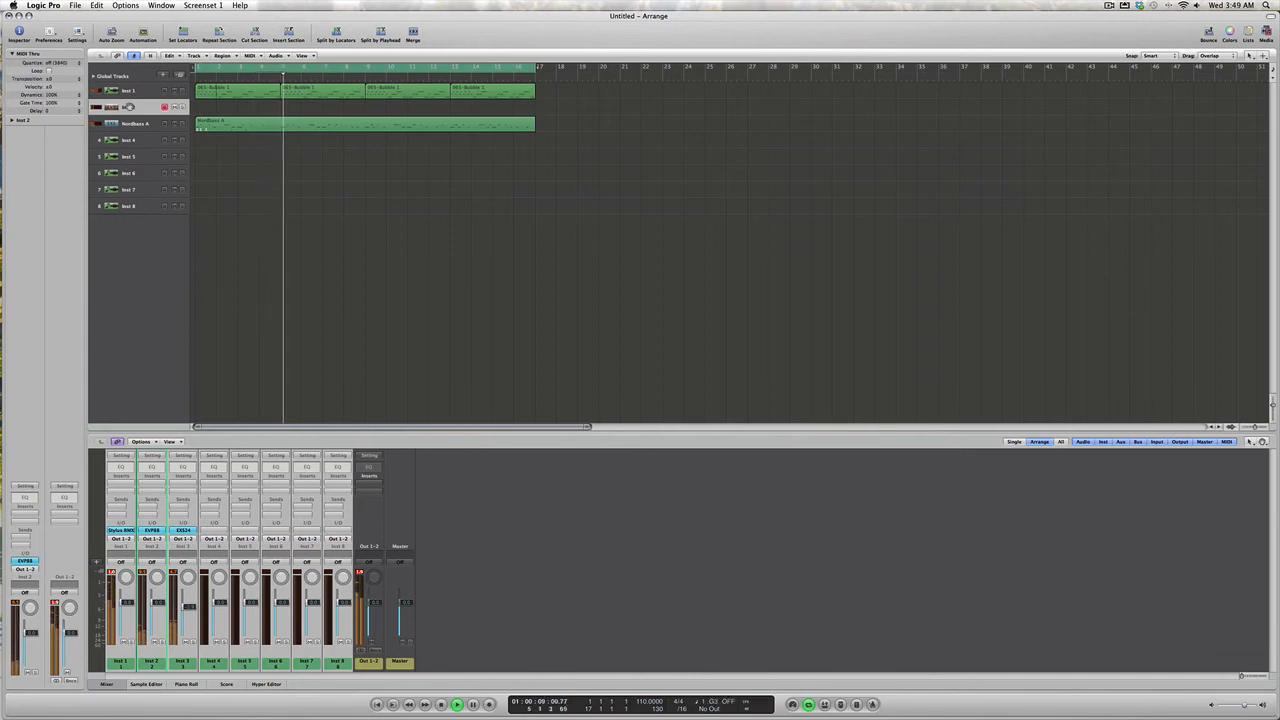
key("space")
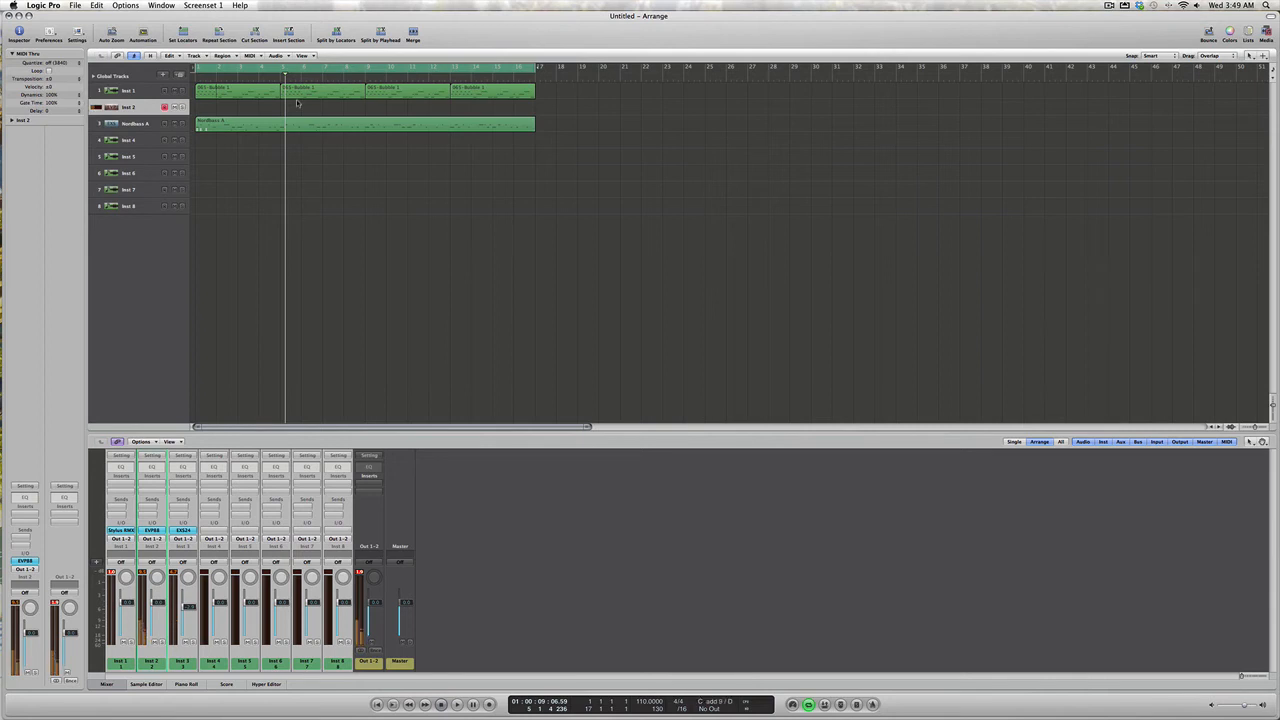
Delete the recorded Nordbass A region and arm its track for a new take
left_click(228, 128)
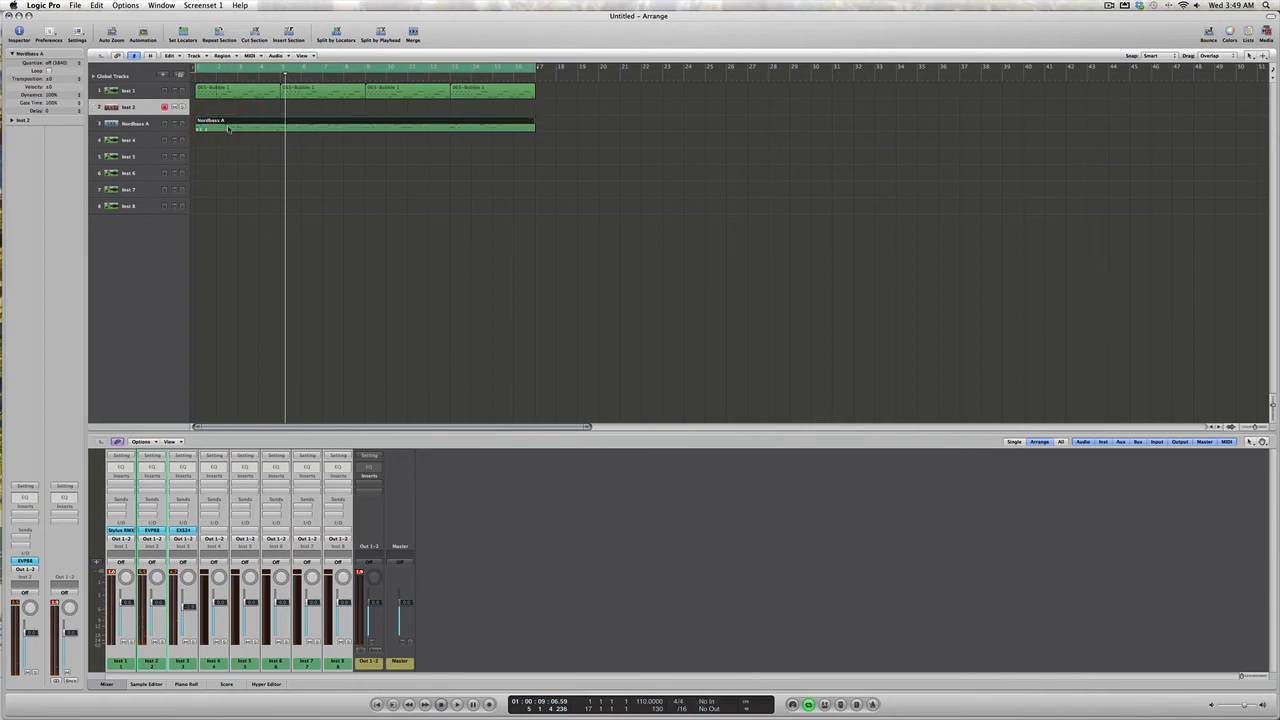
key("BackSpace")
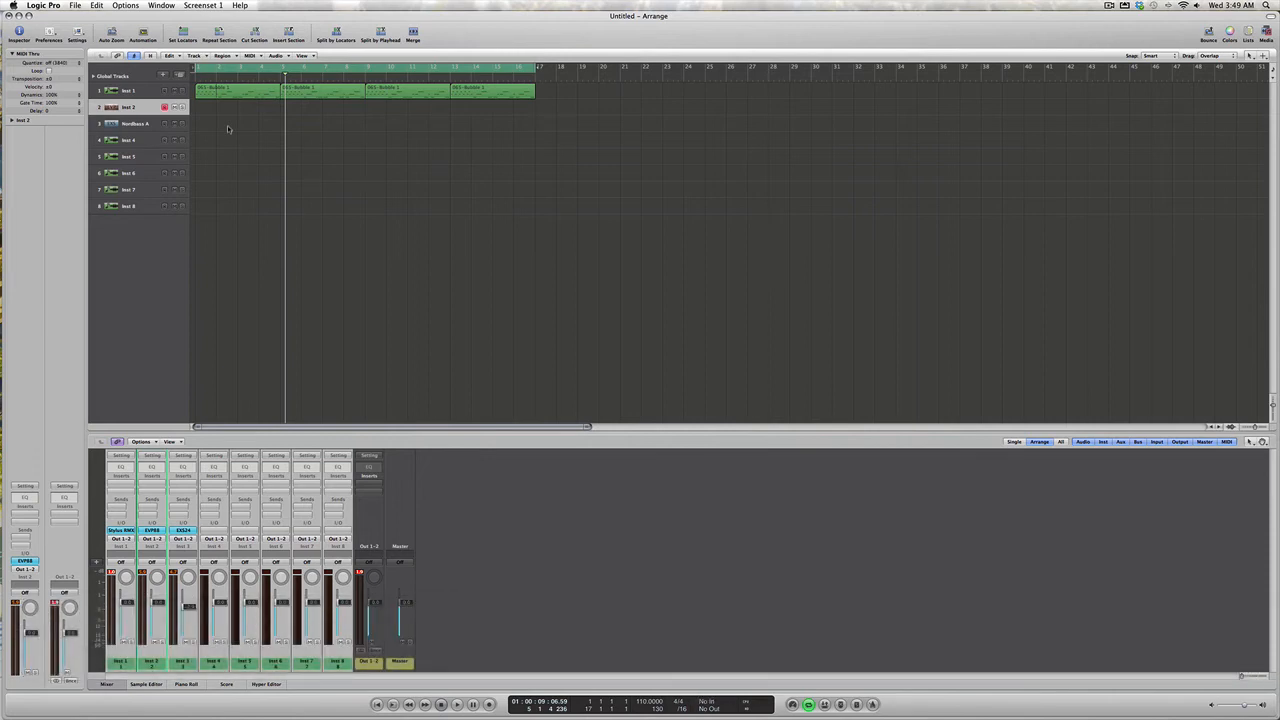
left_click(165, 125)
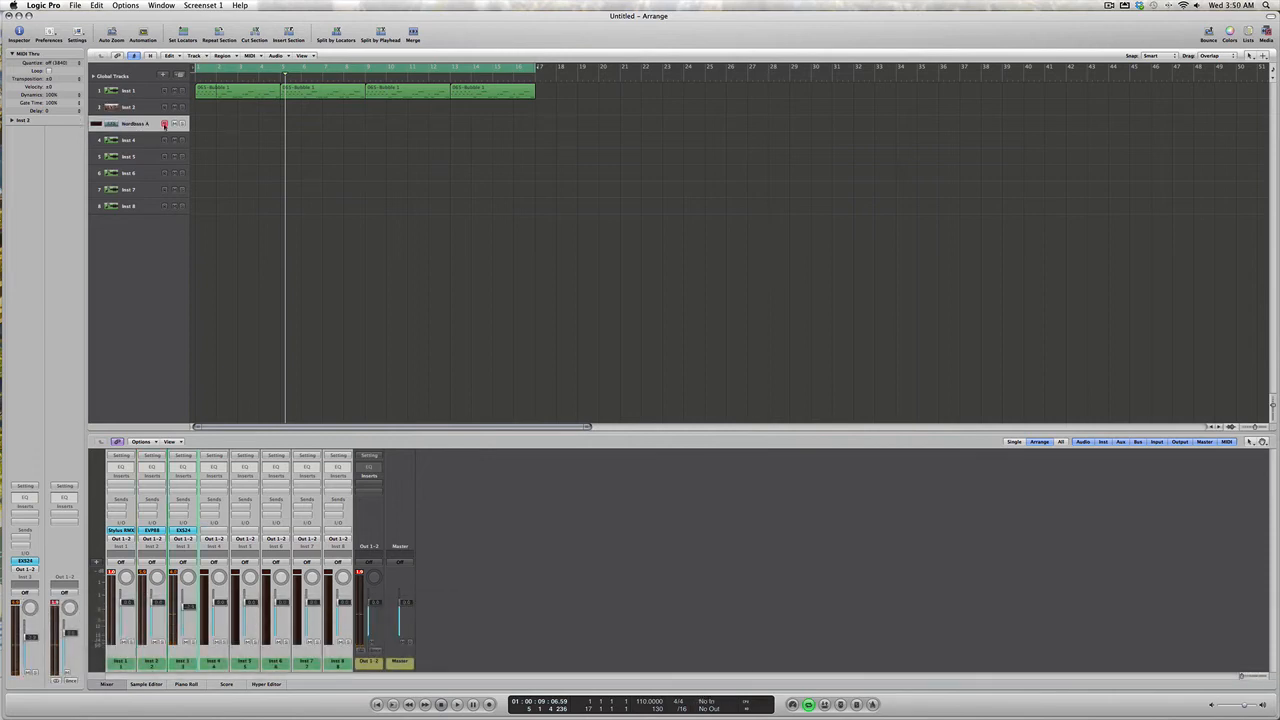
key("r")
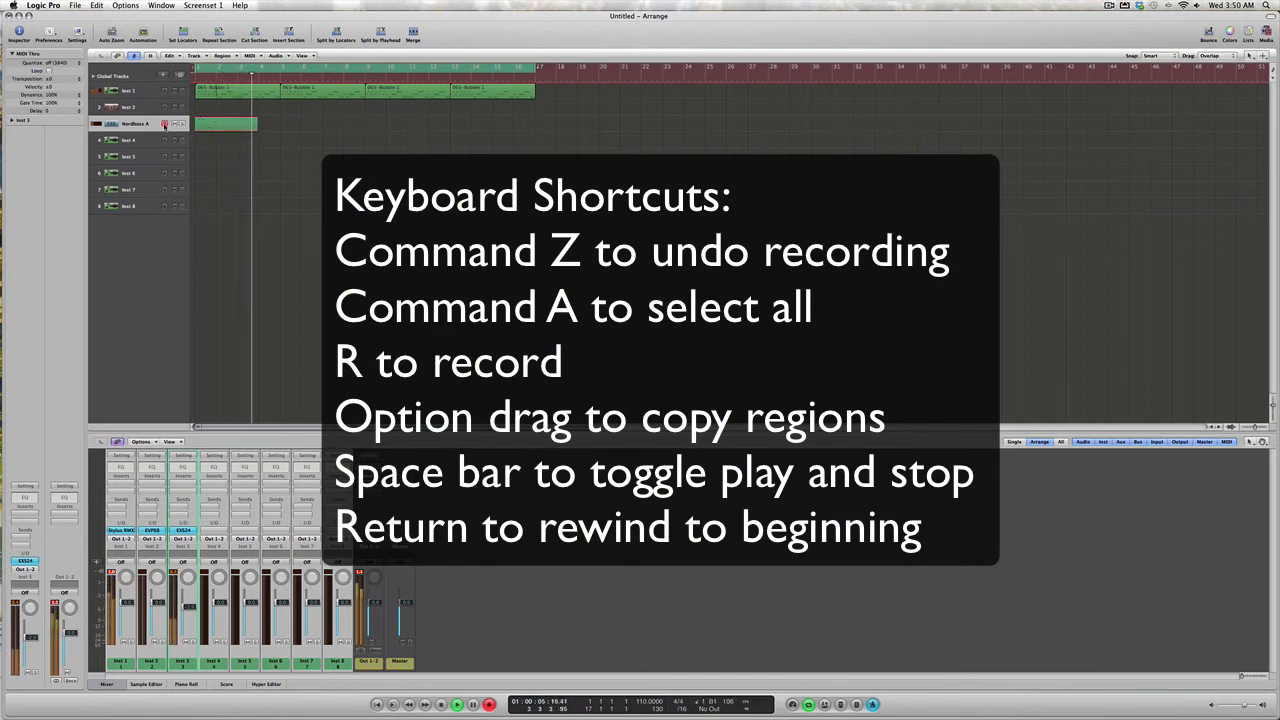
key("space")
key("super+z")
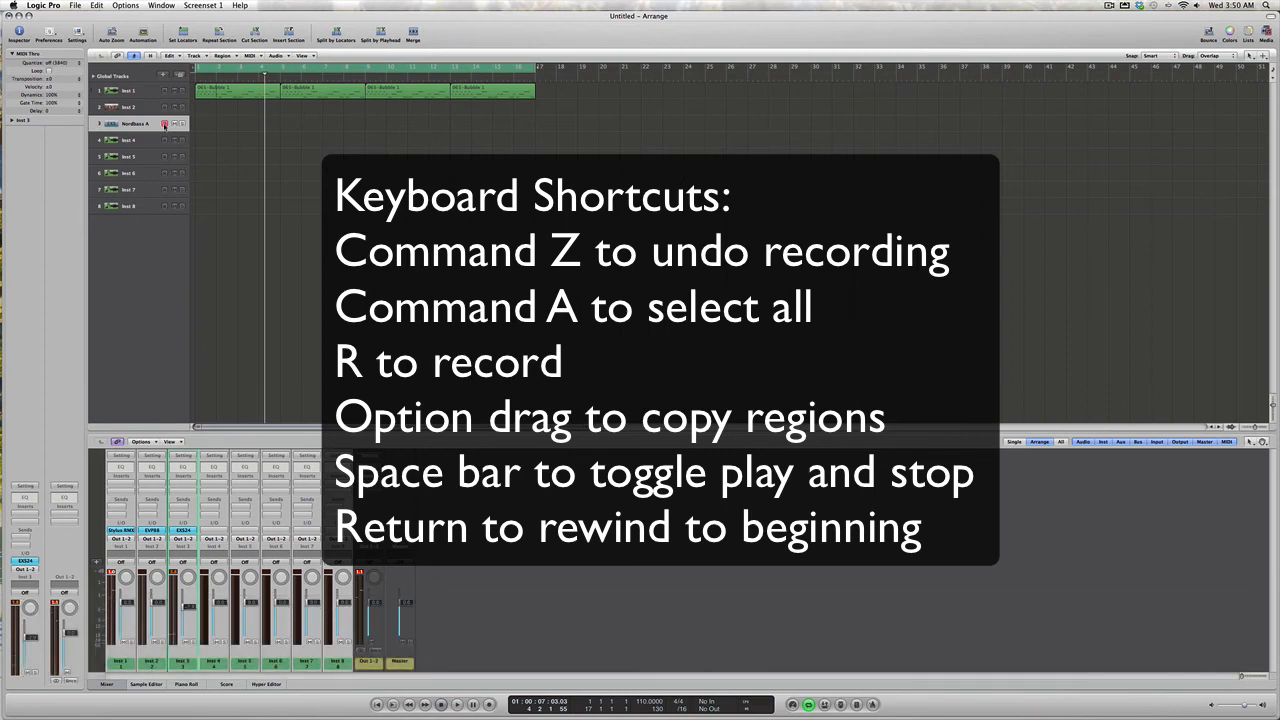
Record a new bass line on the Nordbass A track from bar 1 to about bar 16, and select the Inst 2 track
key("r")
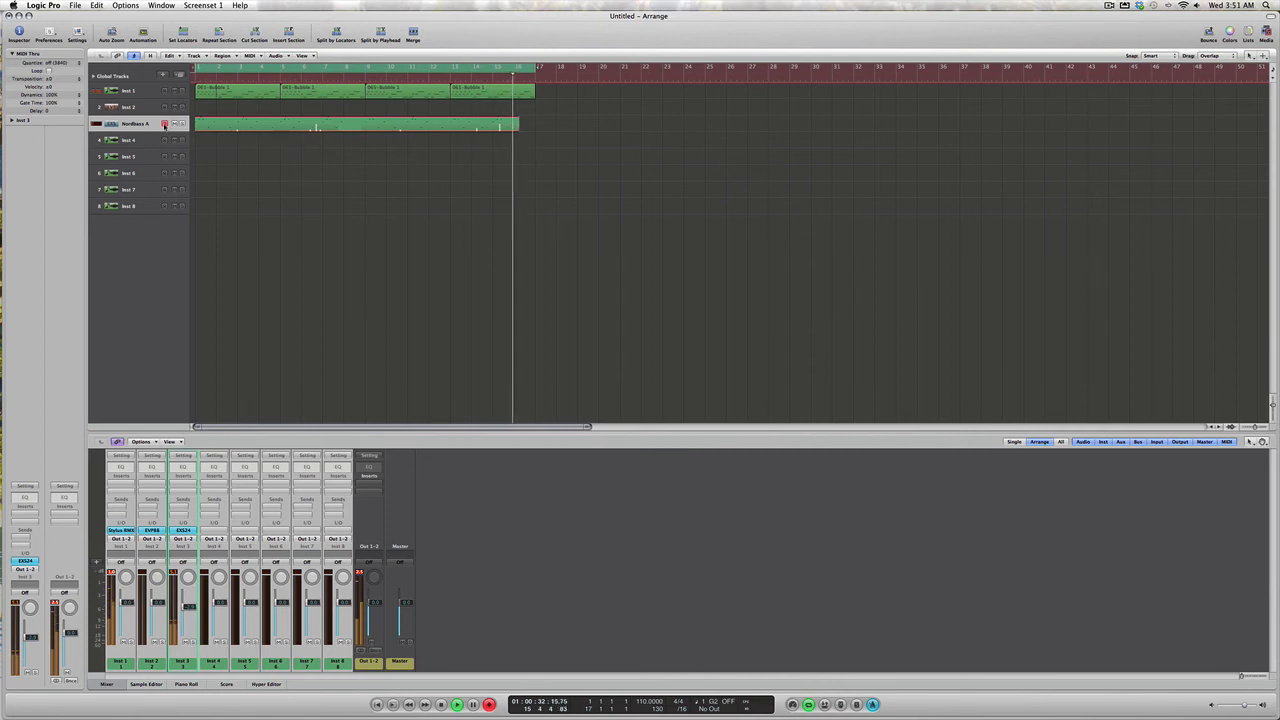
key("space")
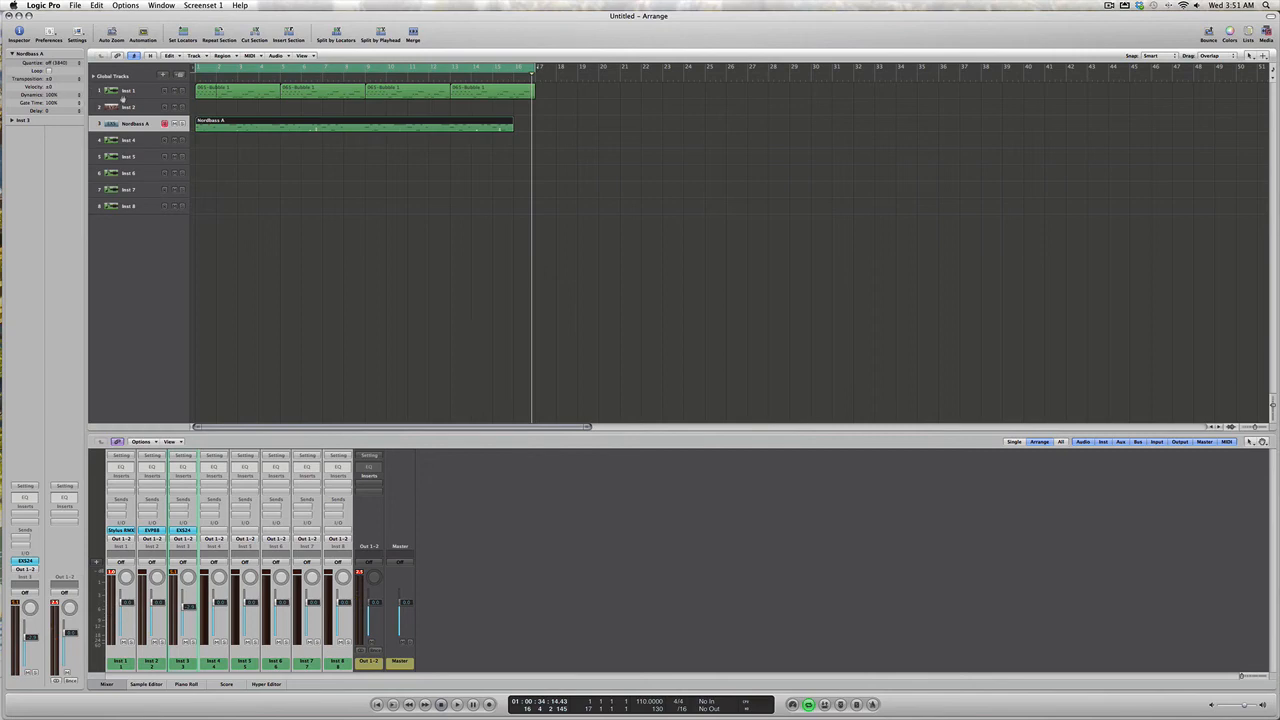
left_click(127, 107)
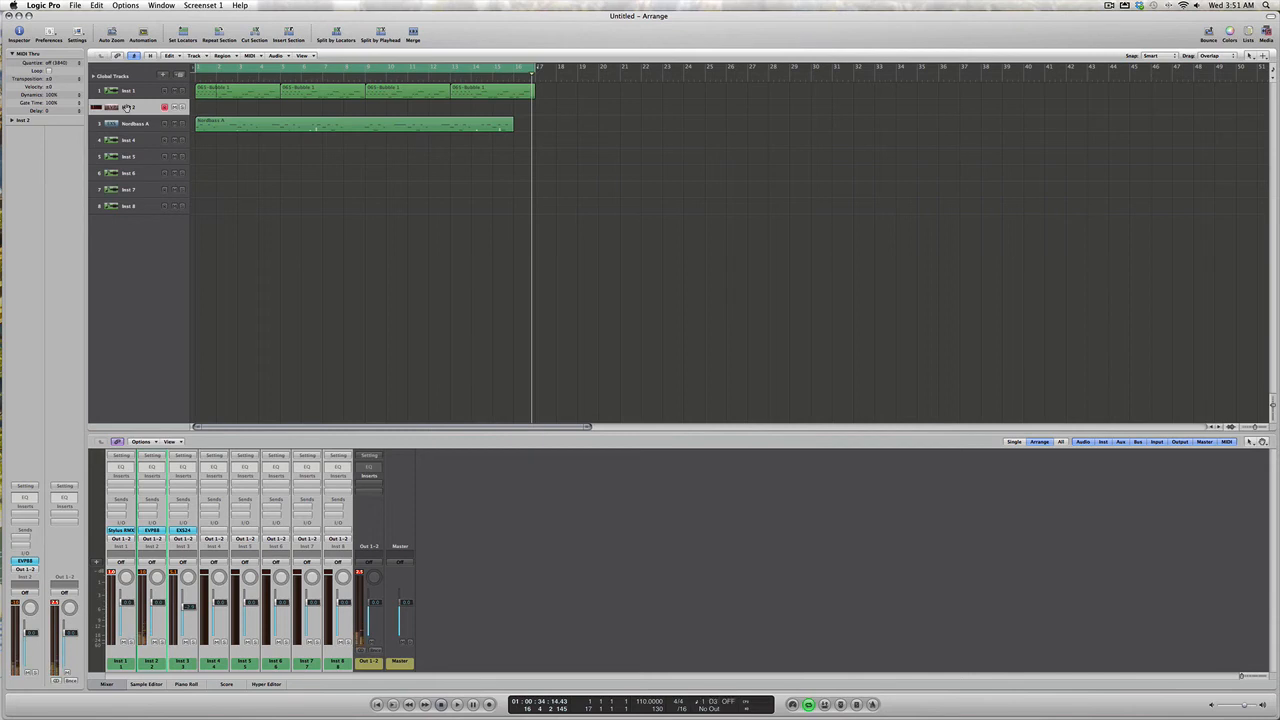
Rehearse the electric piano part on the Inst 2 track against the groove and bass line, restarting playback from bar 1
key("space")
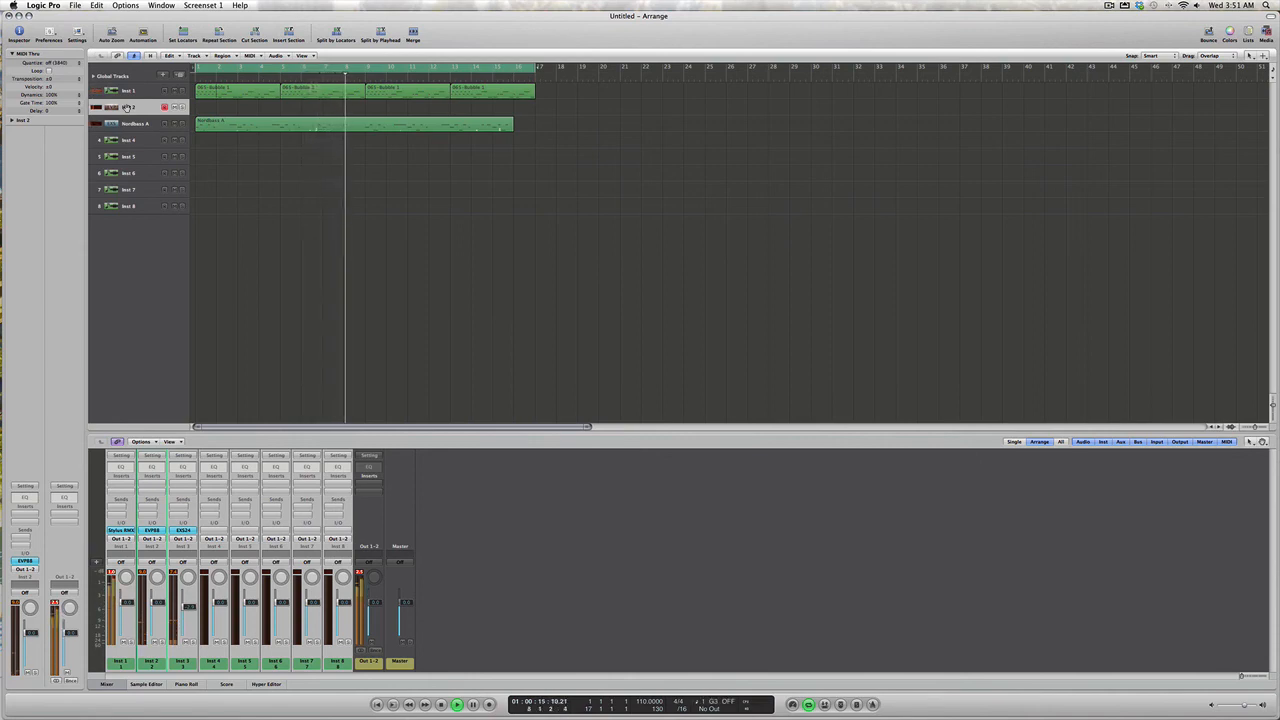
key("space")
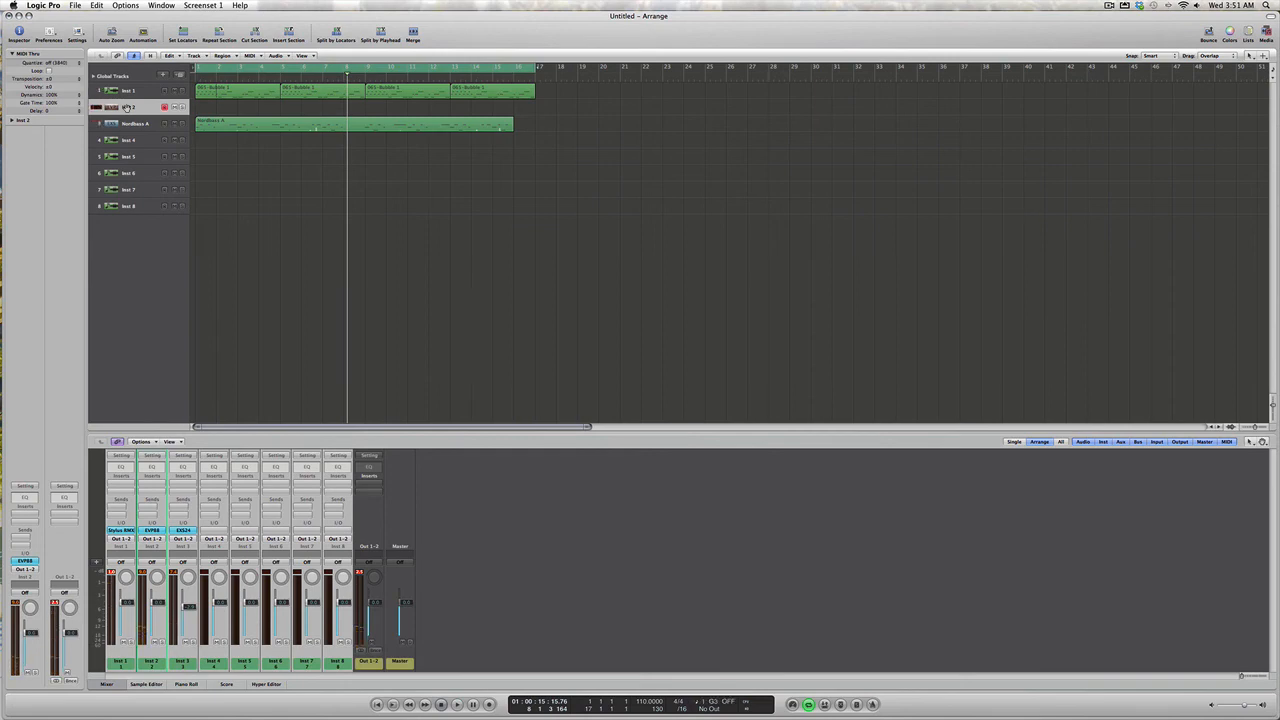
key("Return")
key("space")
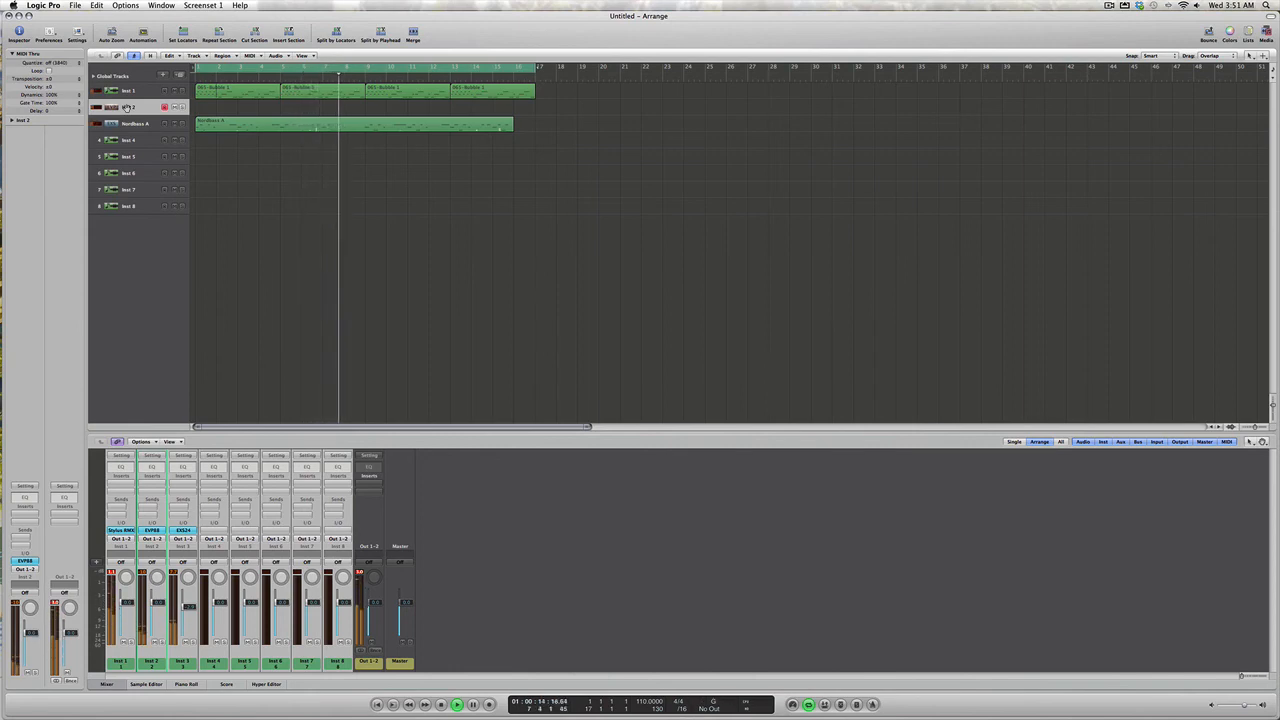
Record the EVP88 electric piano part on the Inst 2 track from bar 1 to about bar 16
key("space")
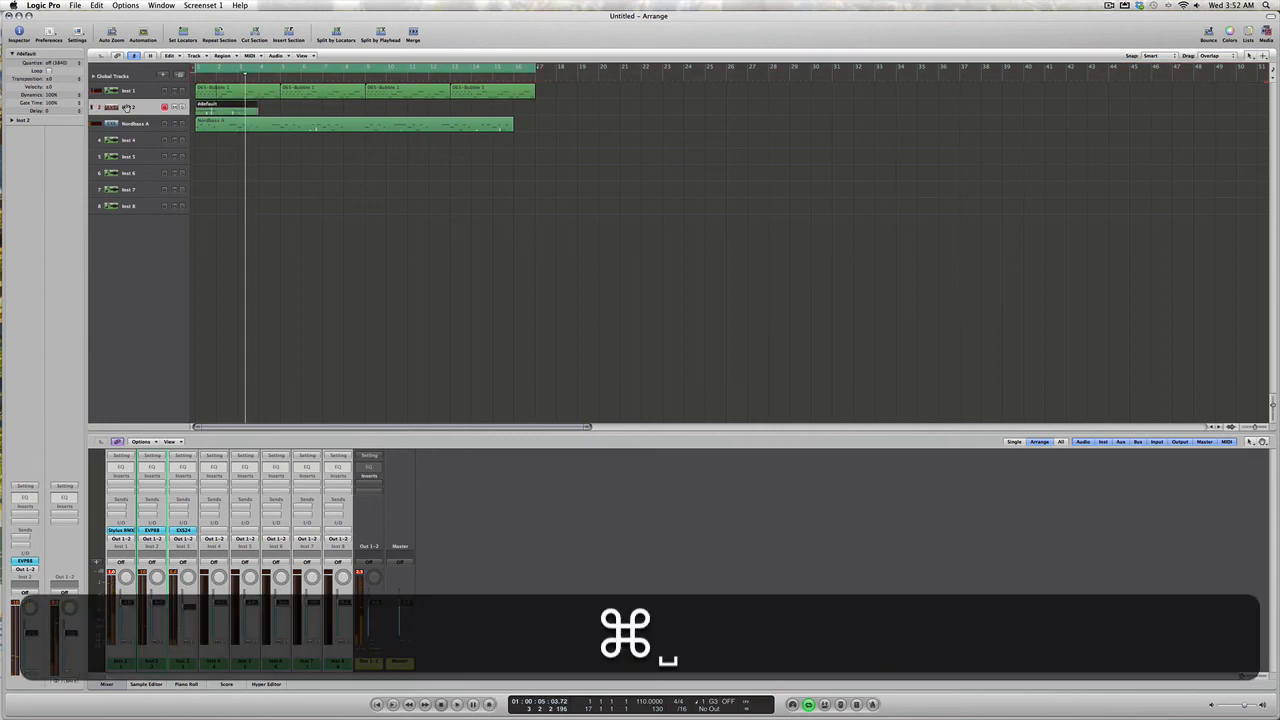
key("super+r")
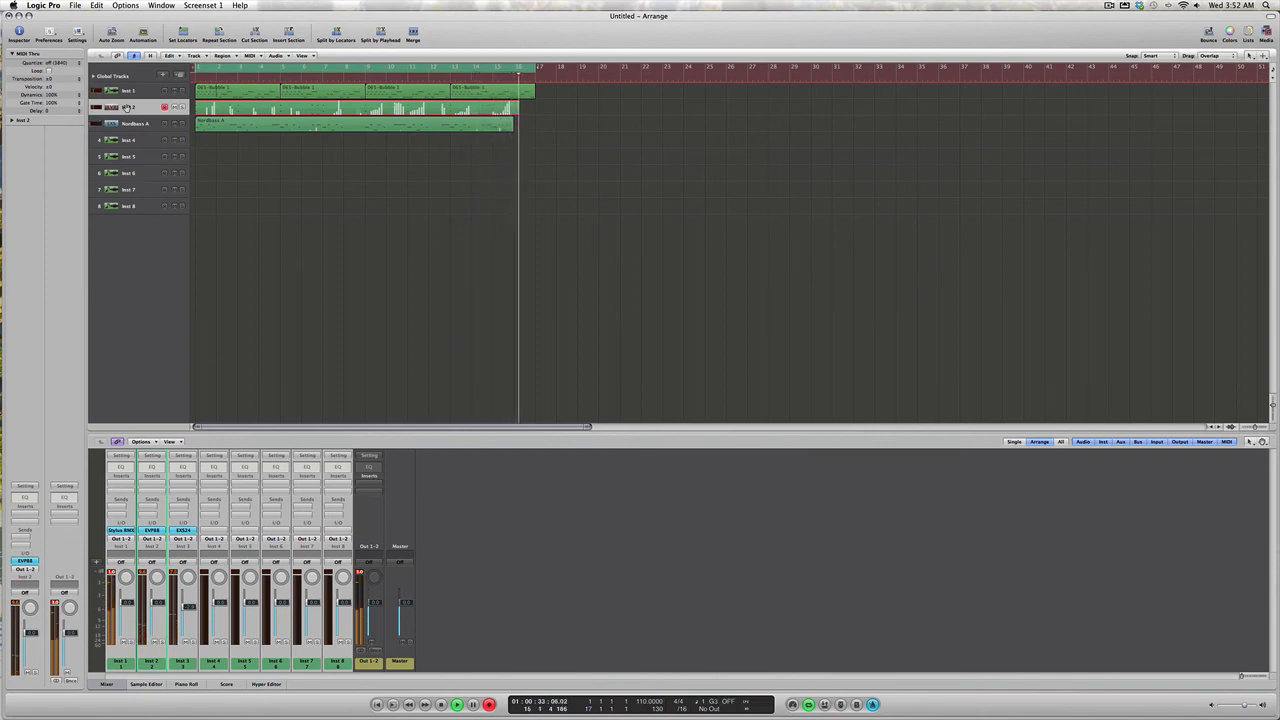
key("space")
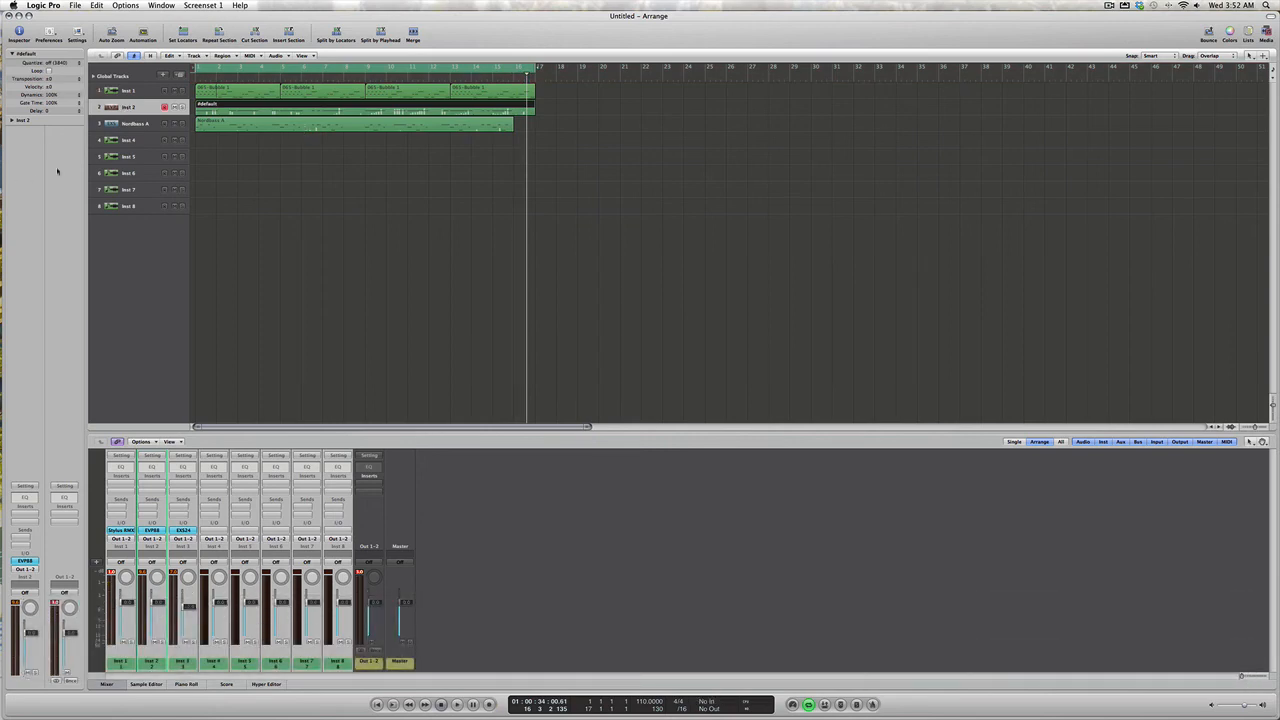
Load a stereo EXS24 sampler on the Inst 4 track
left_click(128, 140)
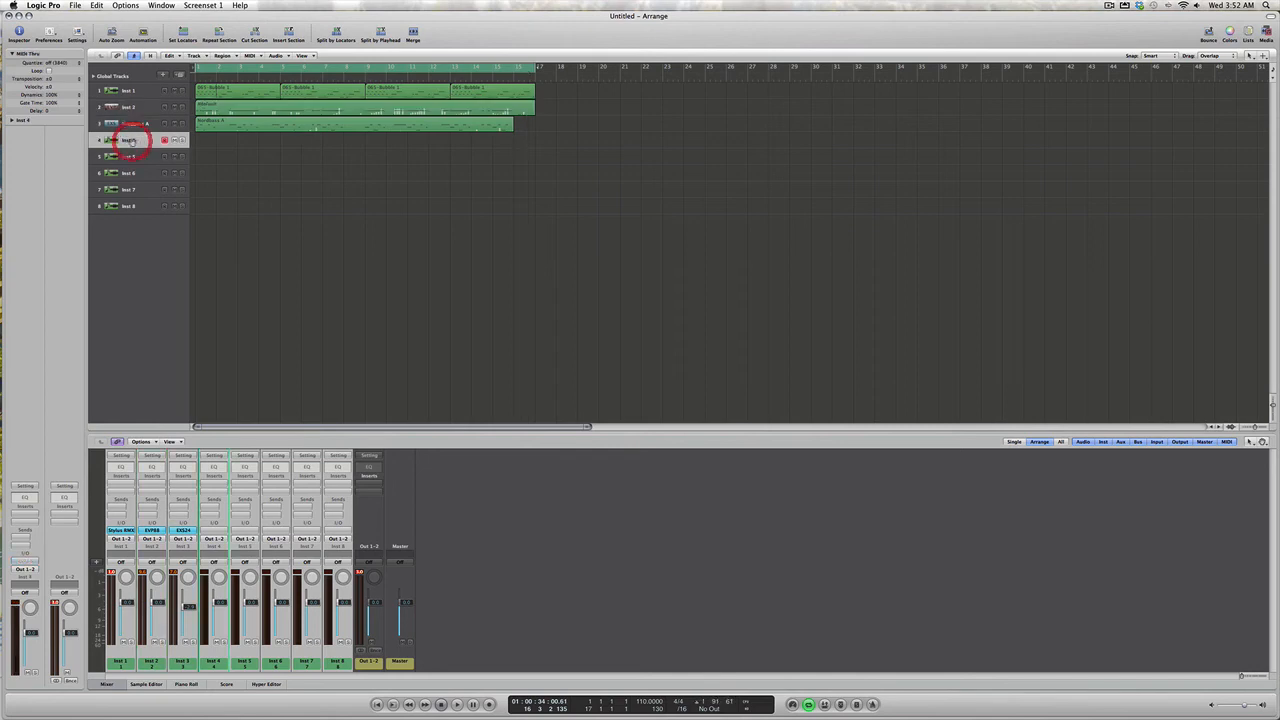
left_click(25, 561)
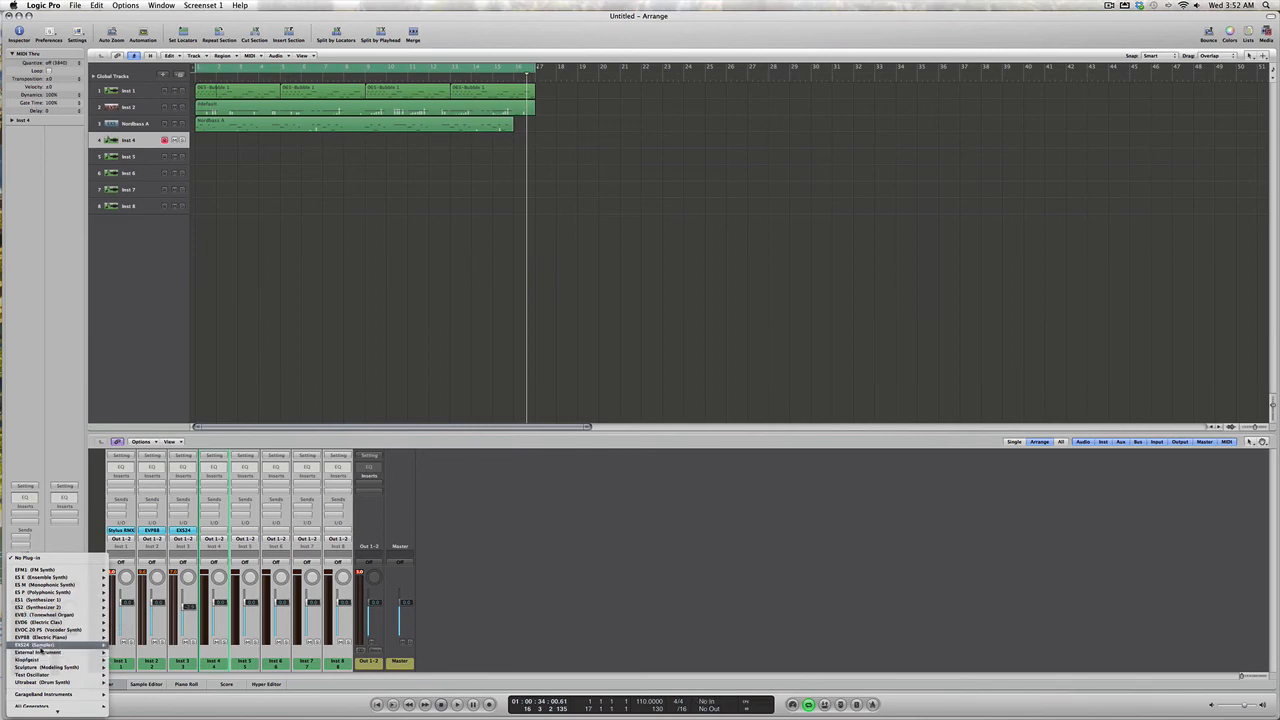
mouse_move(40, 647)
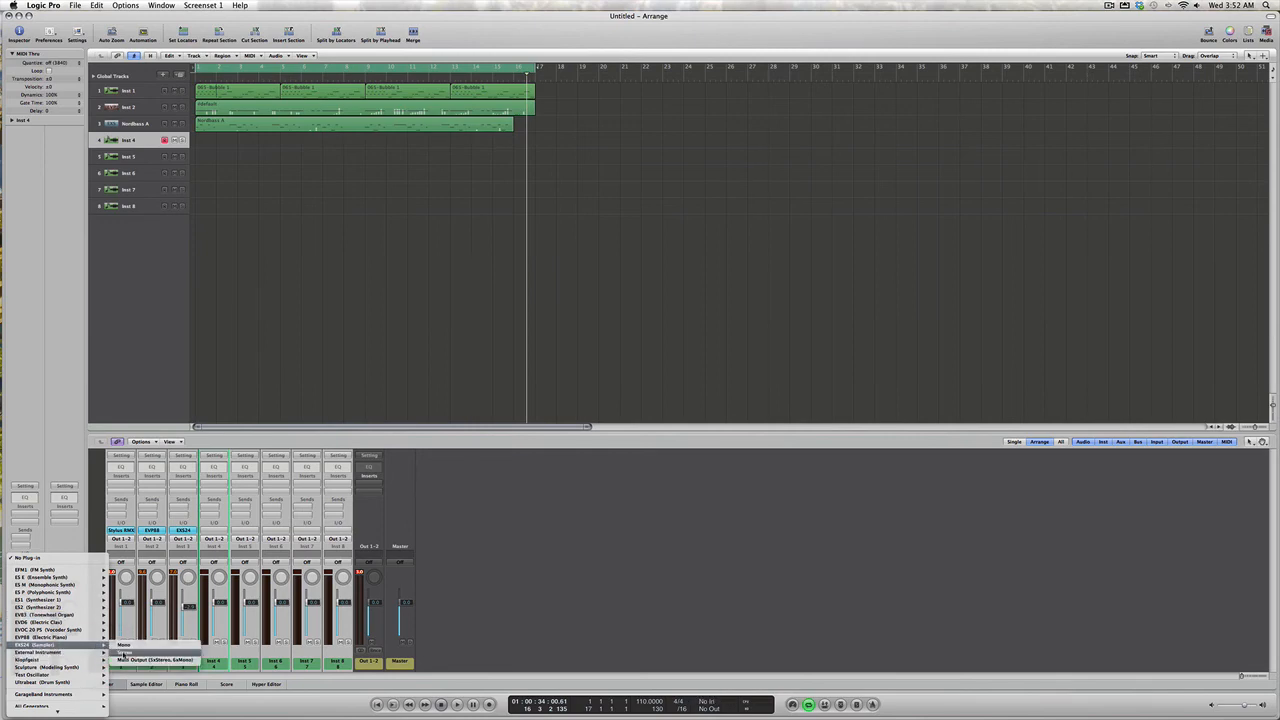
left_click(123, 652)
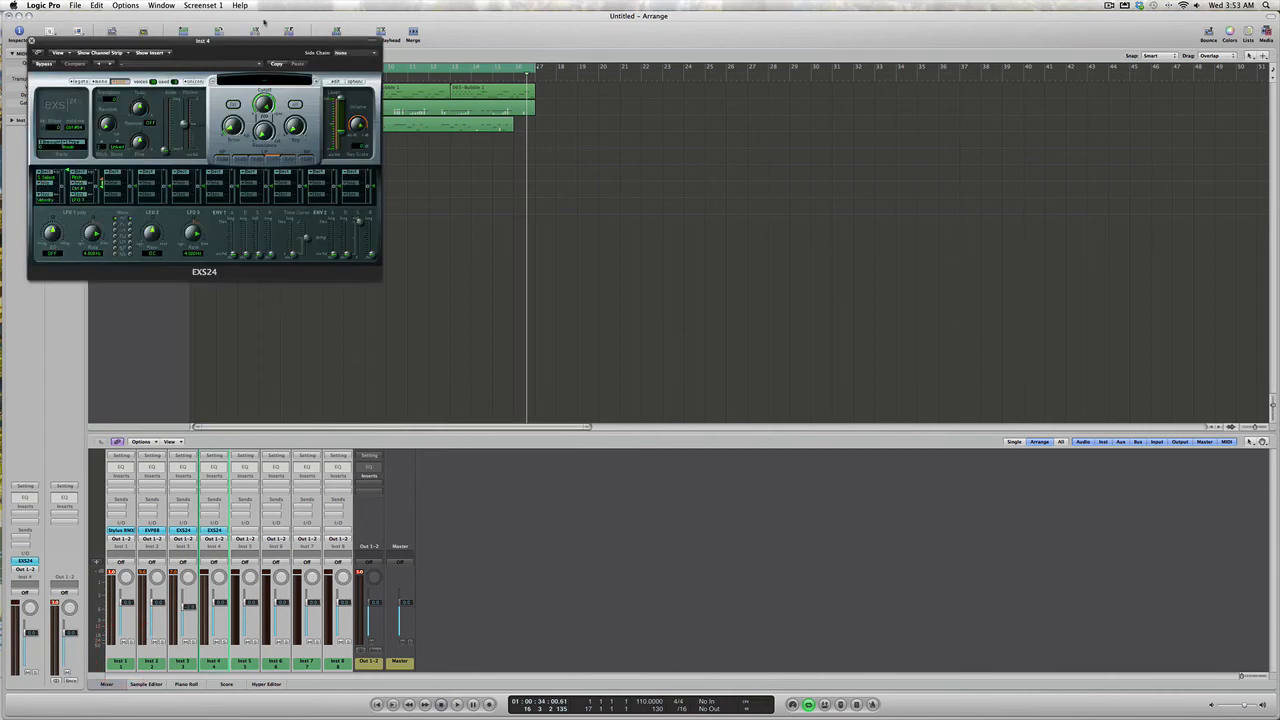
Audition the EXS Strings 1 and Arco Strings instruments from the EXS24's Pop Strings category
left_click(262, 80)
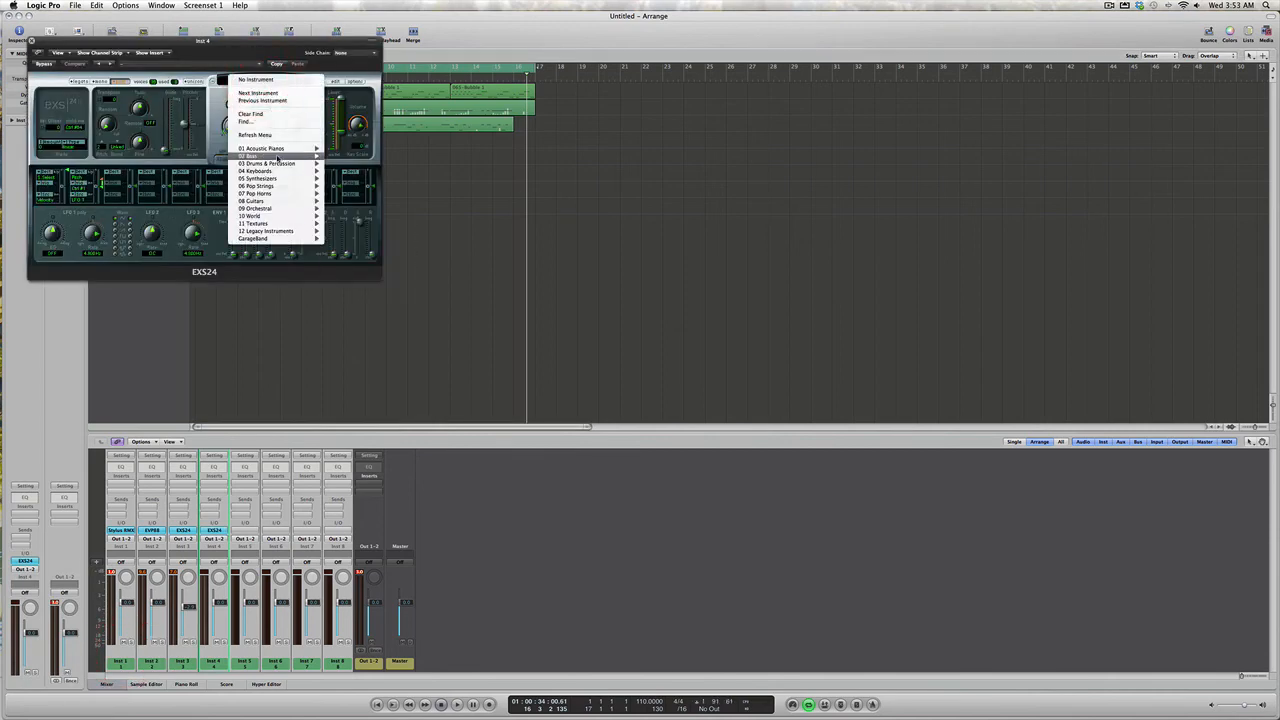
mouse_move(272, 180)
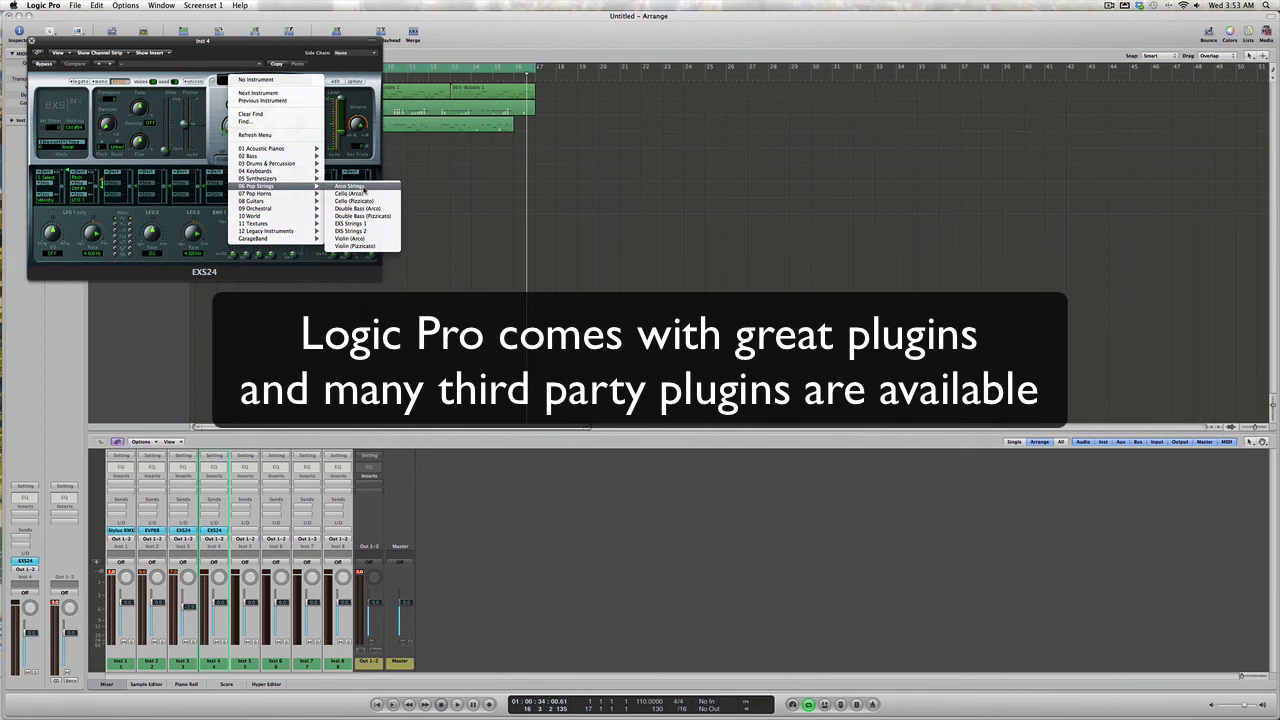
left_click(358, 225)
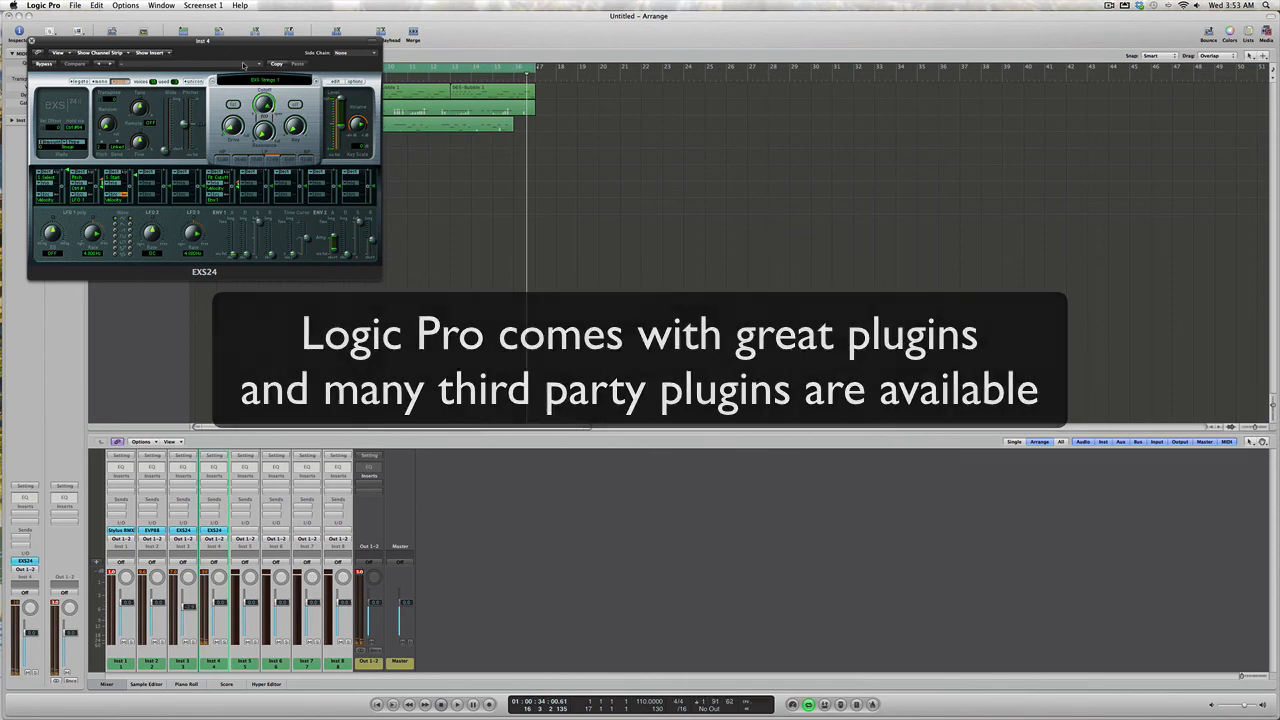
left_click(262, 81)
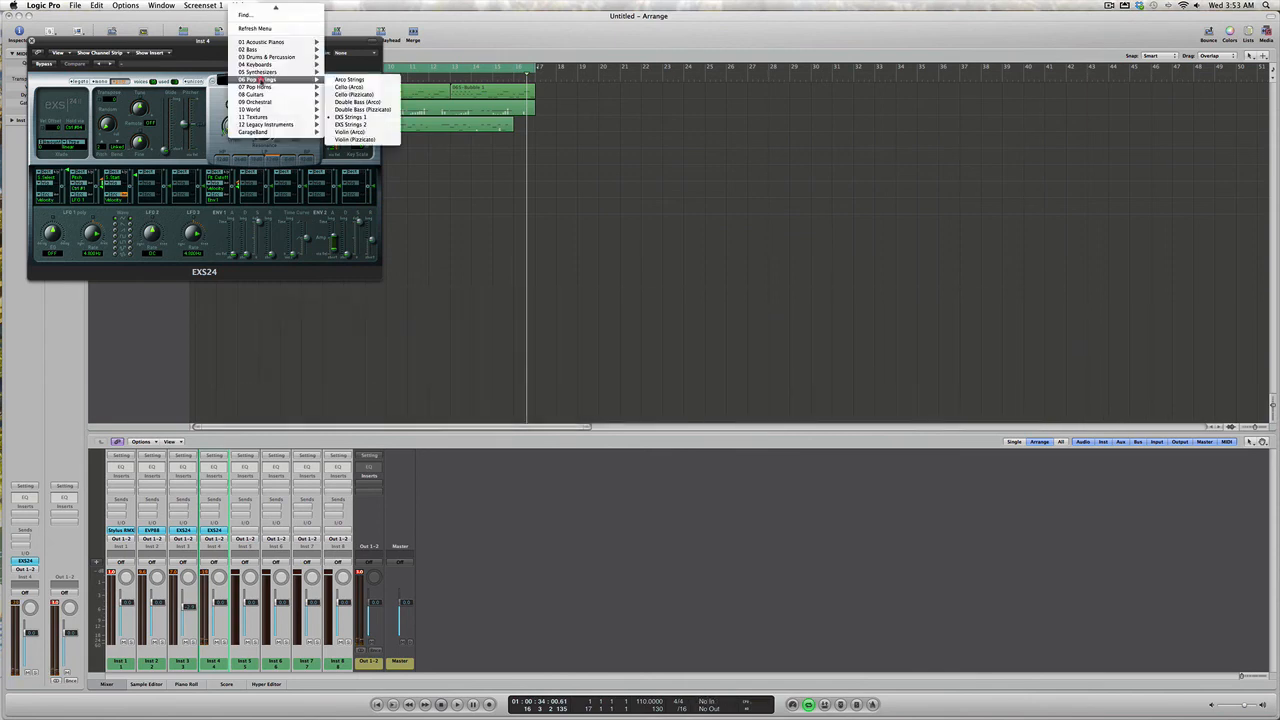
left_click(348, 80)
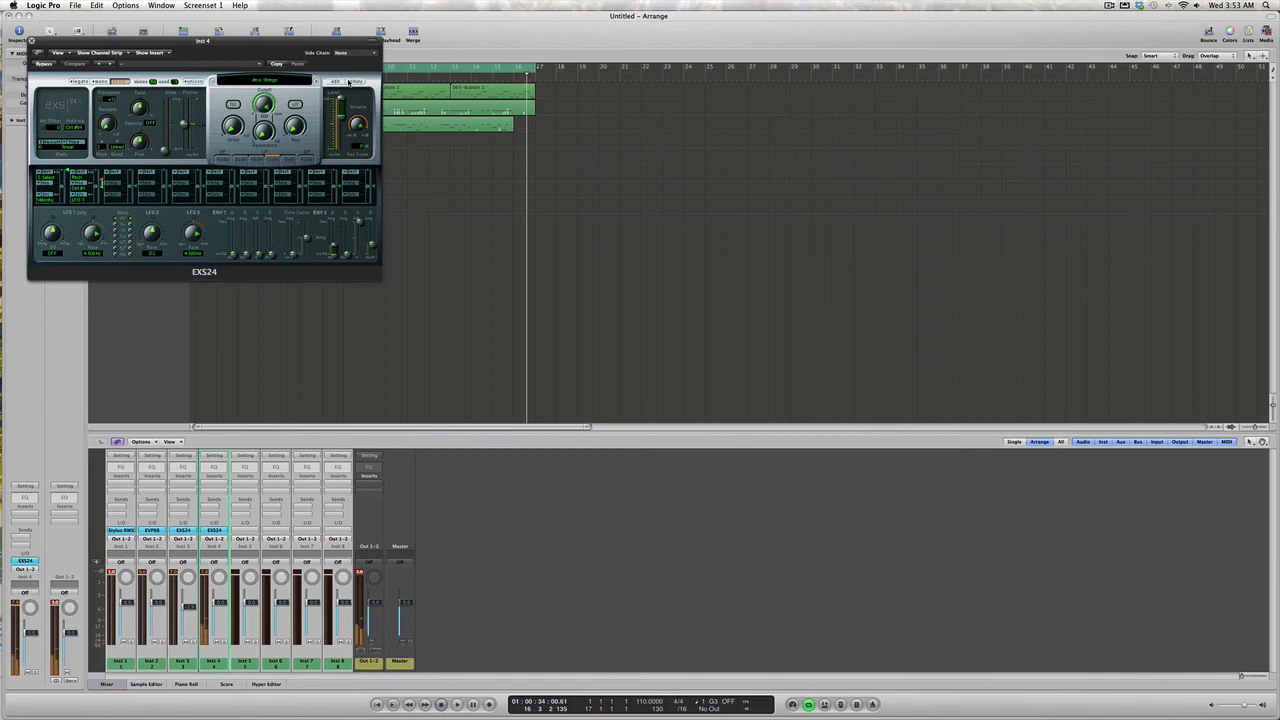
Load the Pop Strings instrument EXS Strings 1 in the EXS24 and move its window clear of the tracks
left_click_drag(237, 43, 459, 229)
left_click(491, 265)
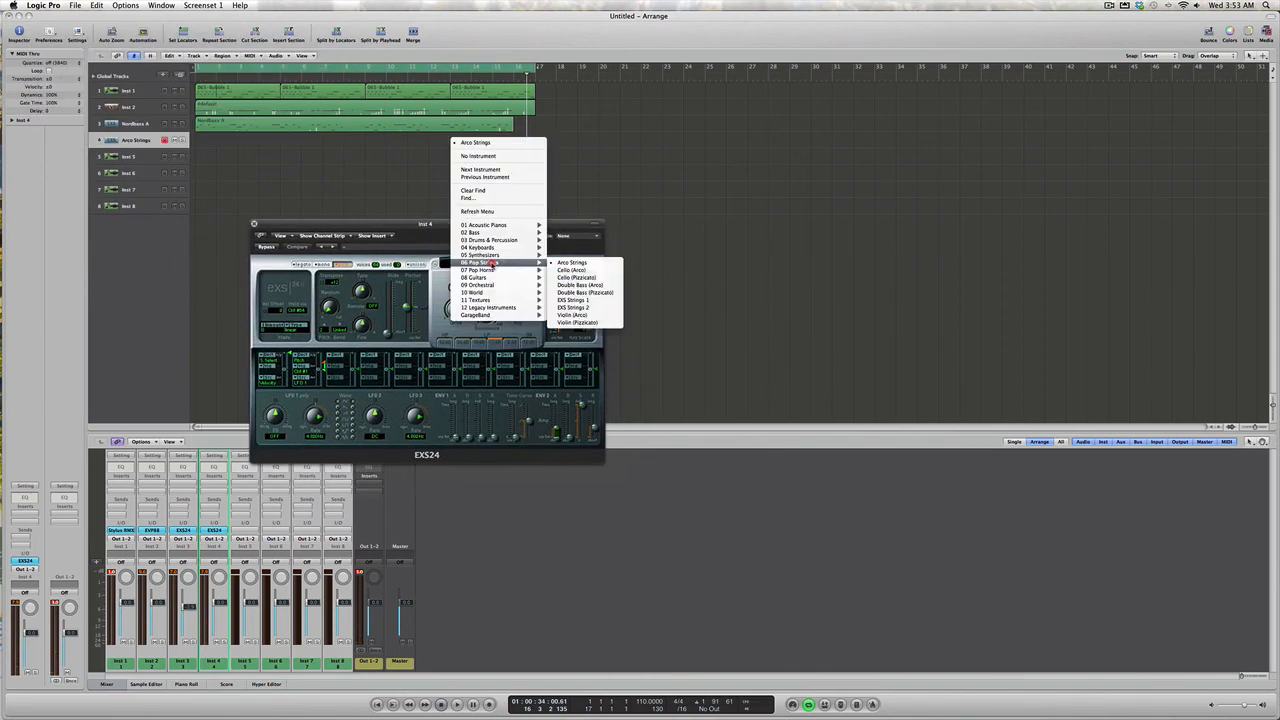
left_click(578, 299)
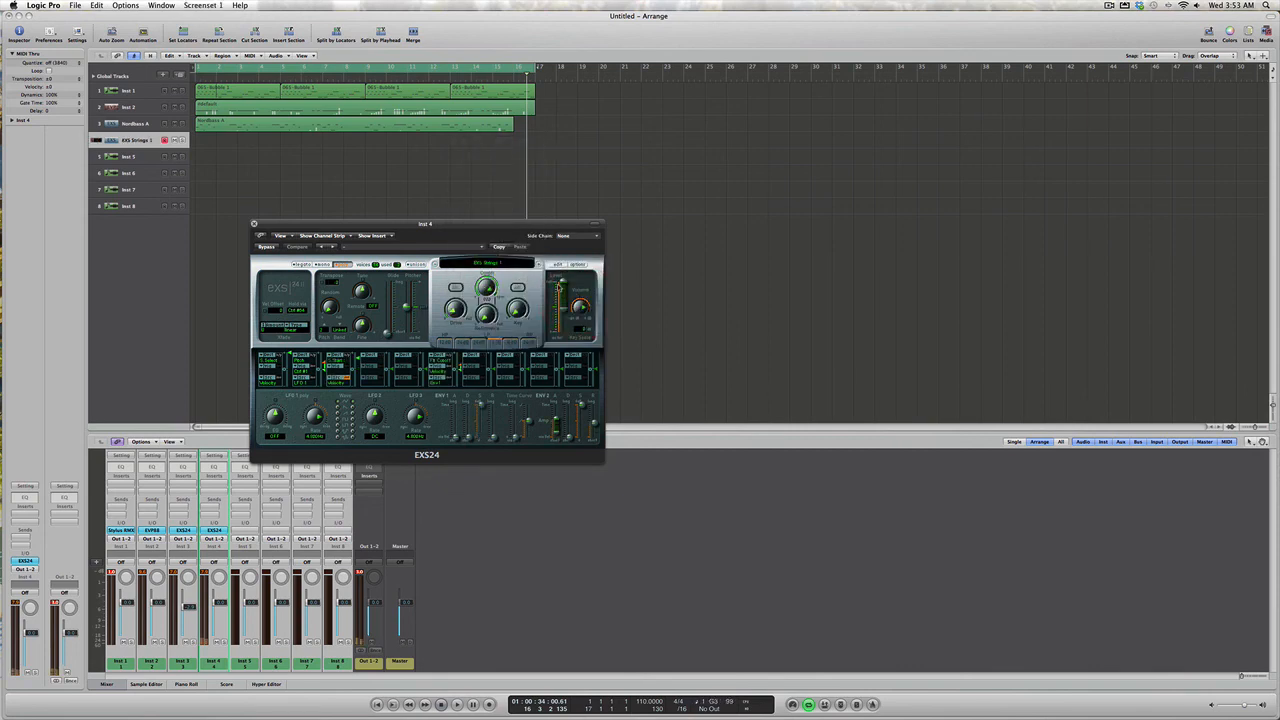
left_click_drag(340, 224, 641, 284)
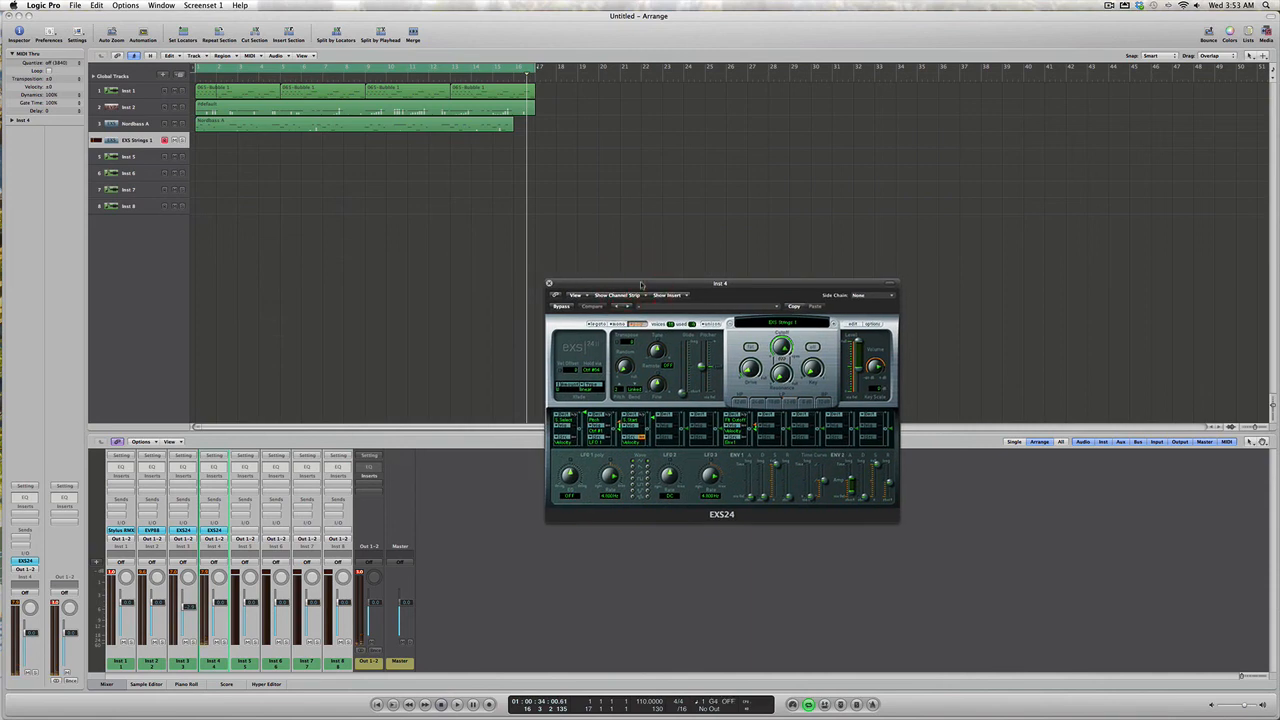
Rehearse a strings part against the arrangement, try a take on the EXS Strings 1 track, and undo that take
key("space")
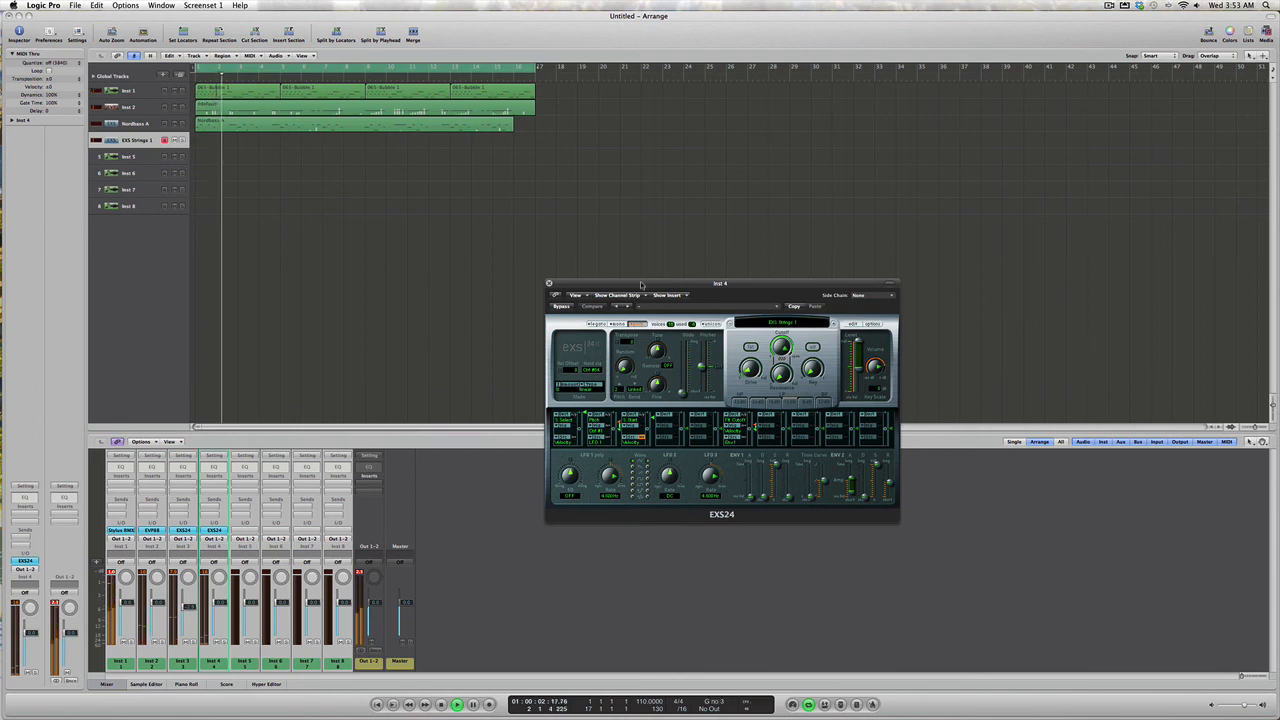
key("space")
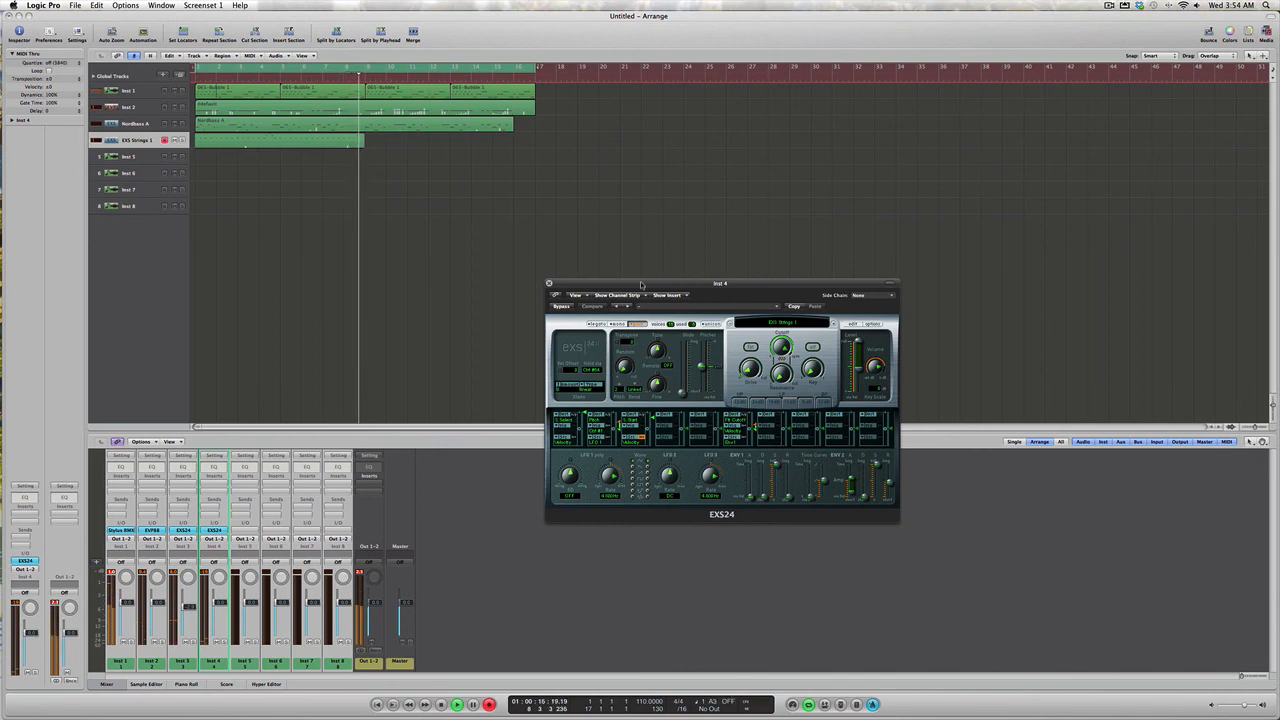
key("super+z")
Record a new strings part on the EXS Strings 1 track across the 16-bar cycle
key("super+r")
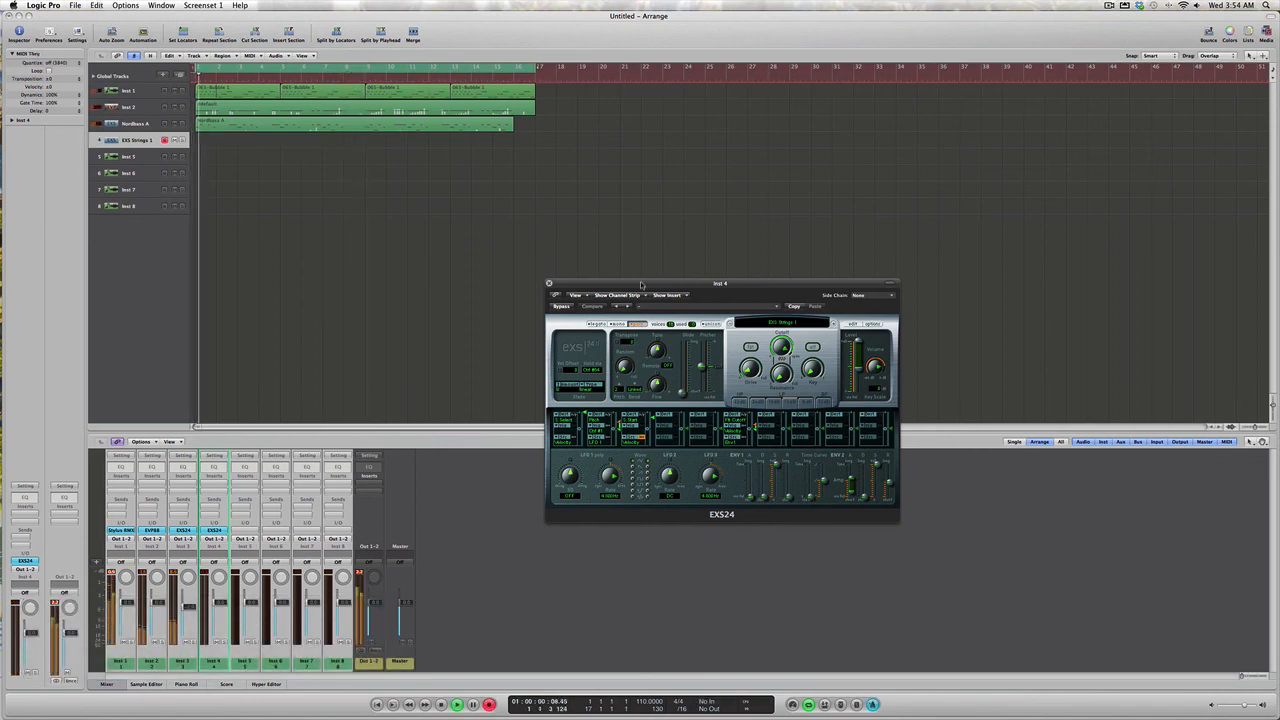
key("space")
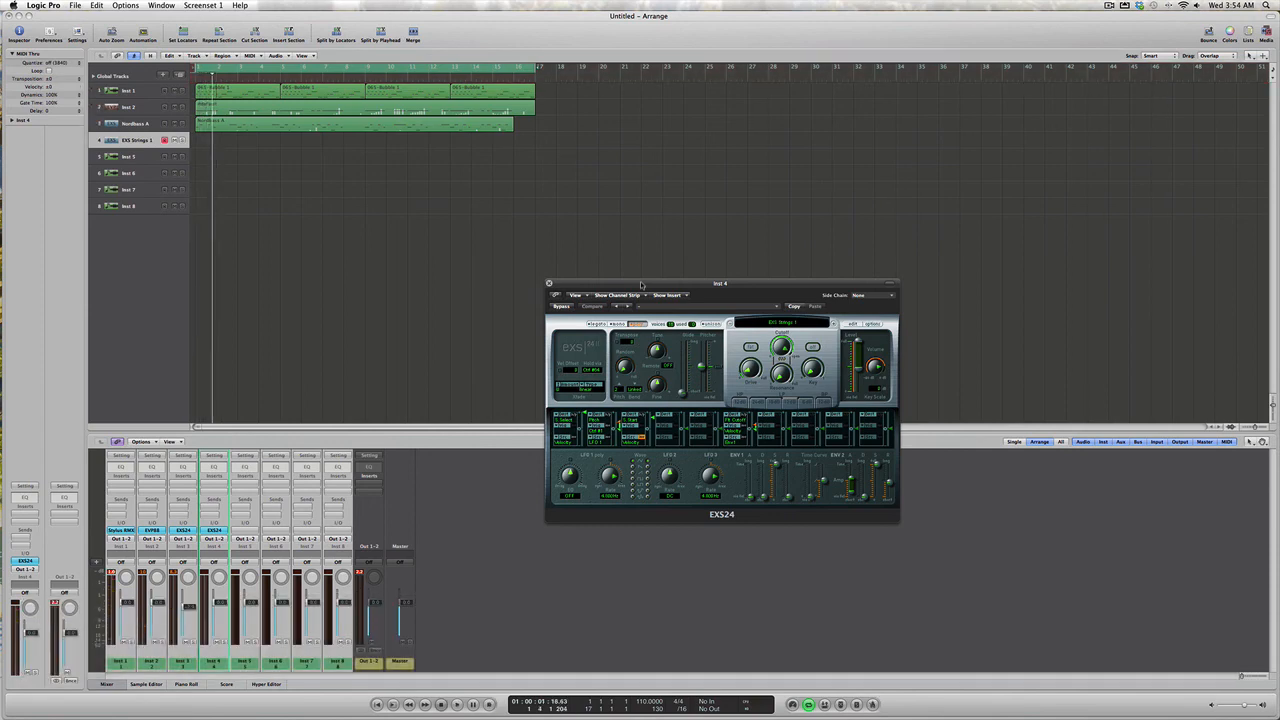
key("r")
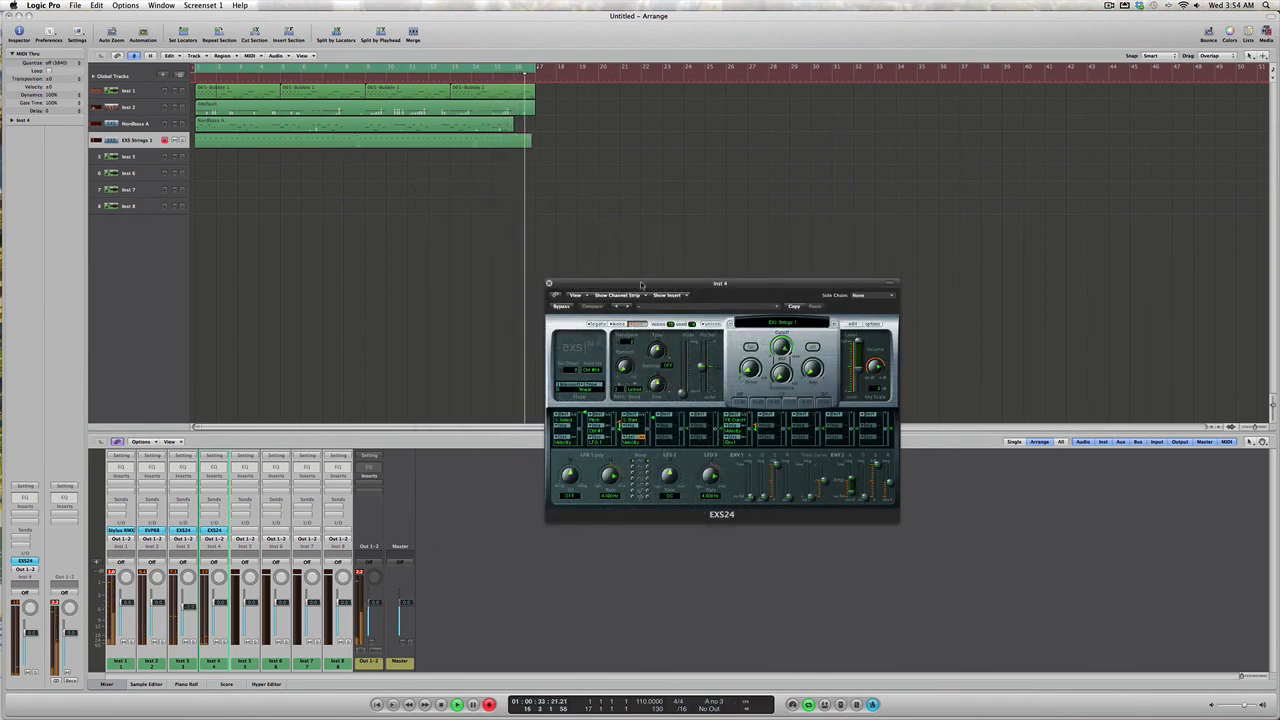
key("space")
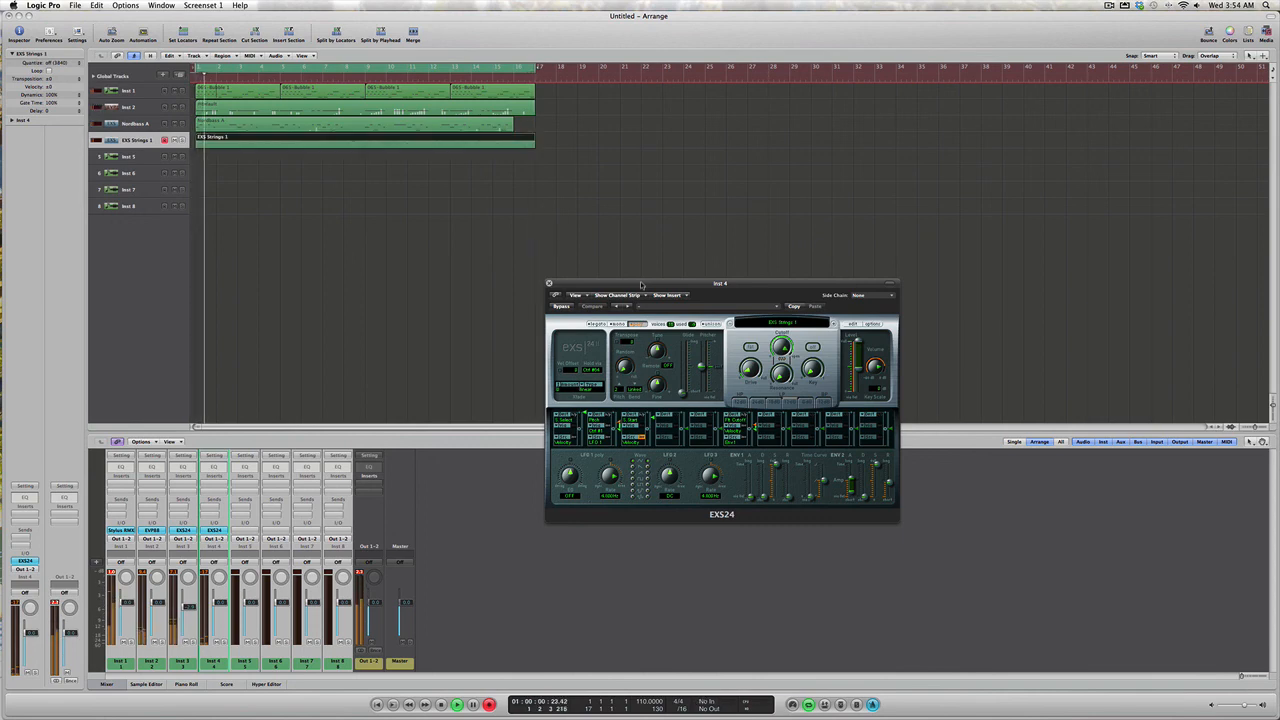
Open the EXS Strings 1 region in the Piano Roll and quantize all its notes to 1/16-Note
double_click(359, 145)
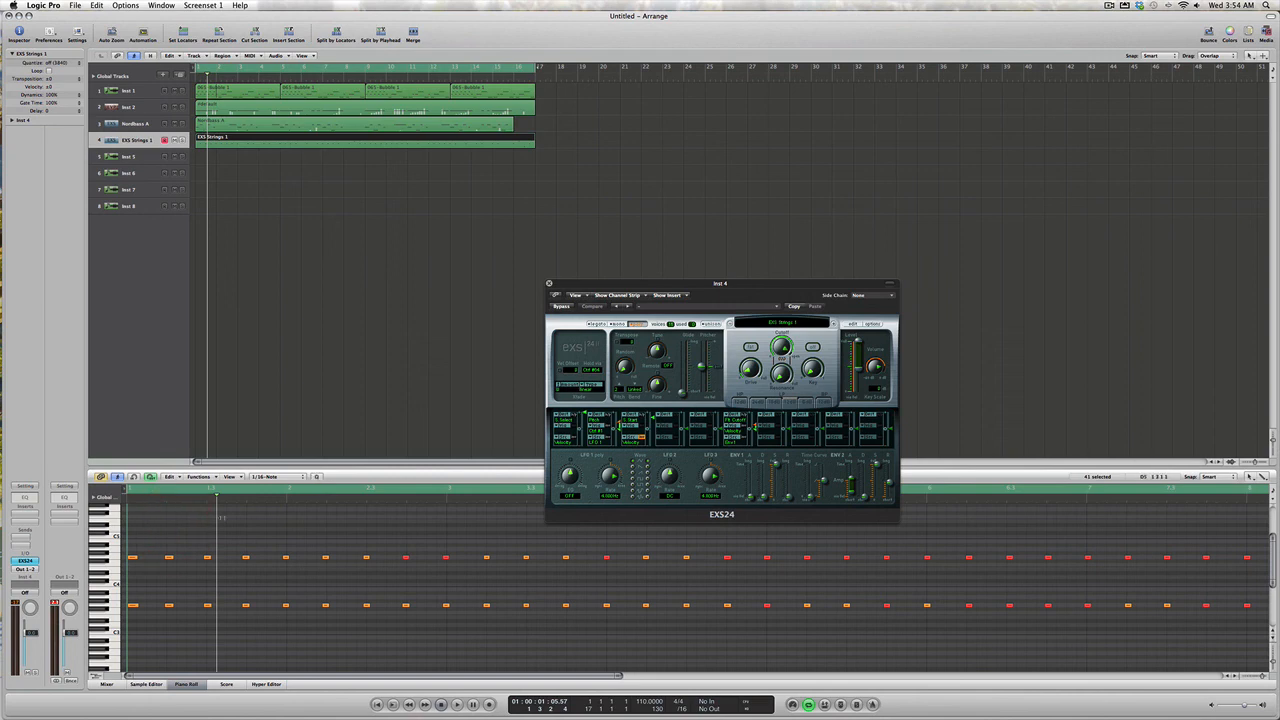
key("super")
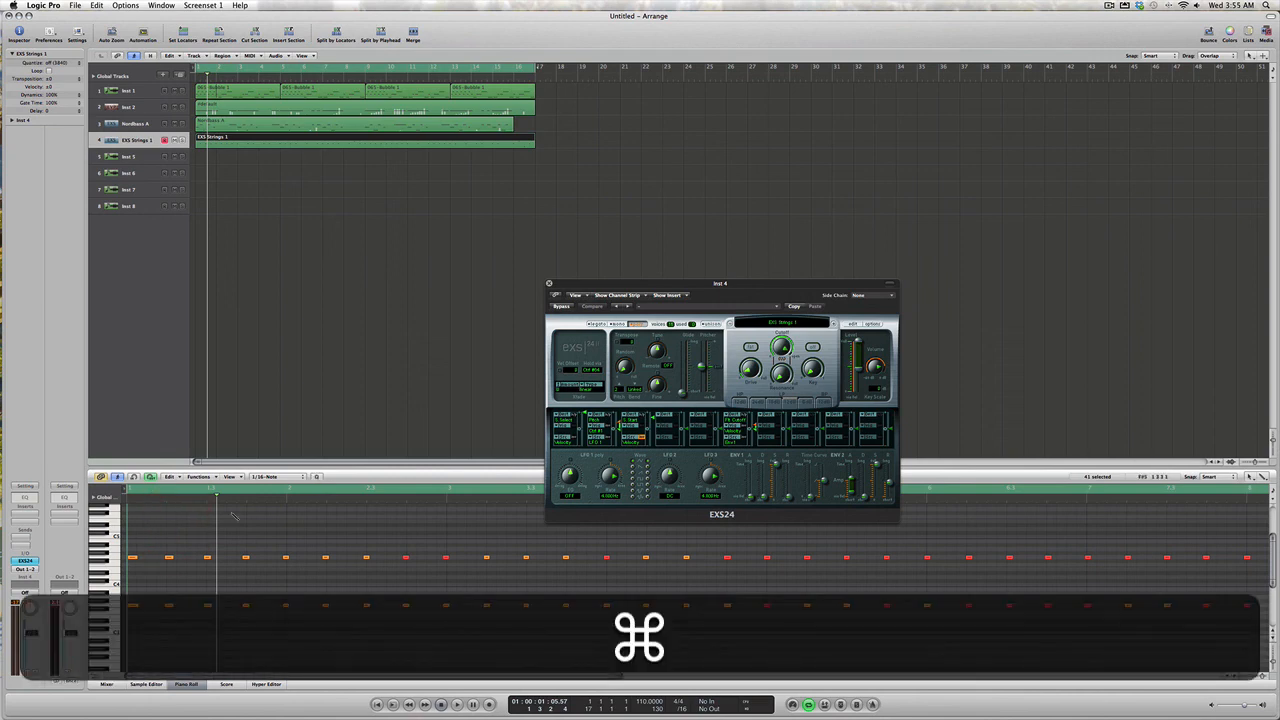
key("super+a")
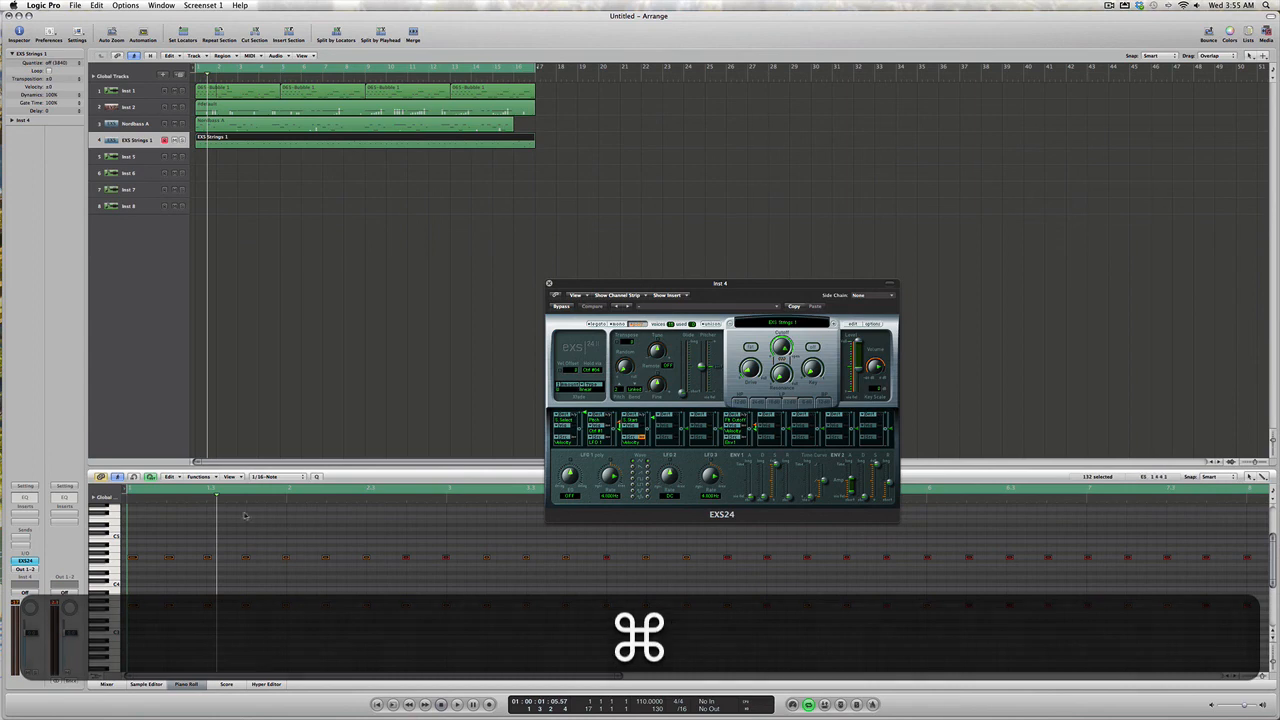
left_click(300, 528)
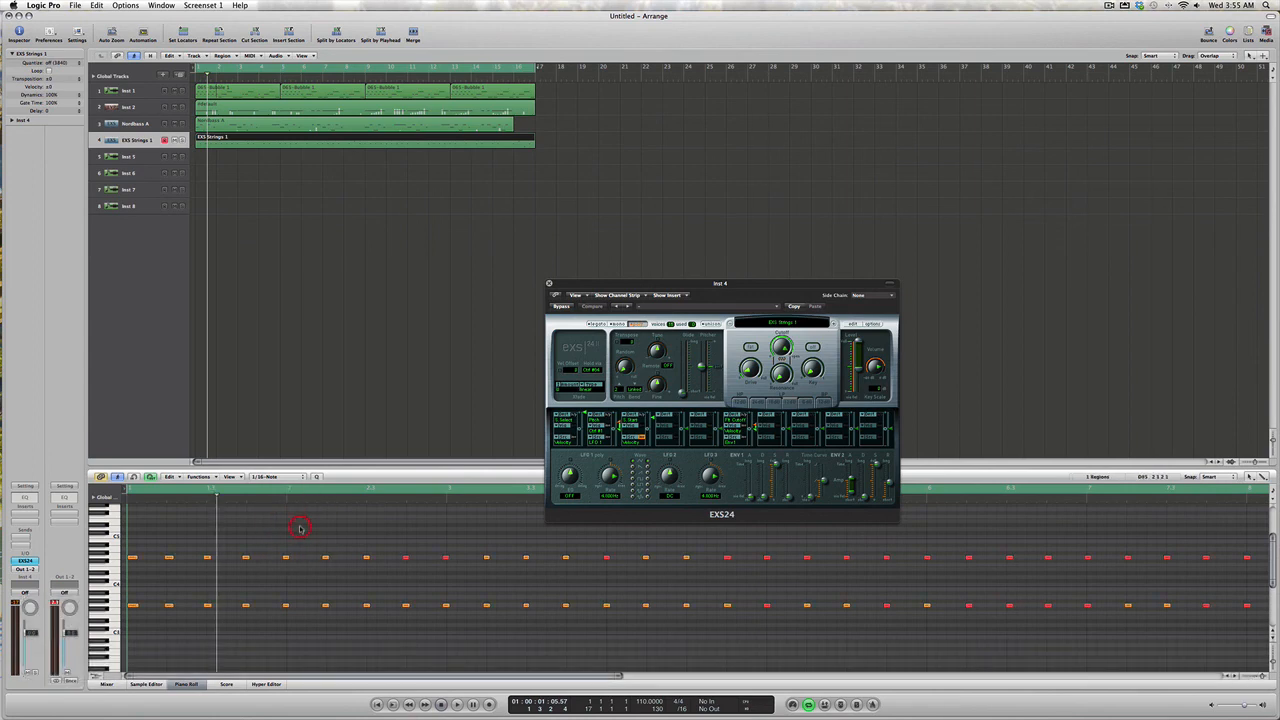
key("super+a")
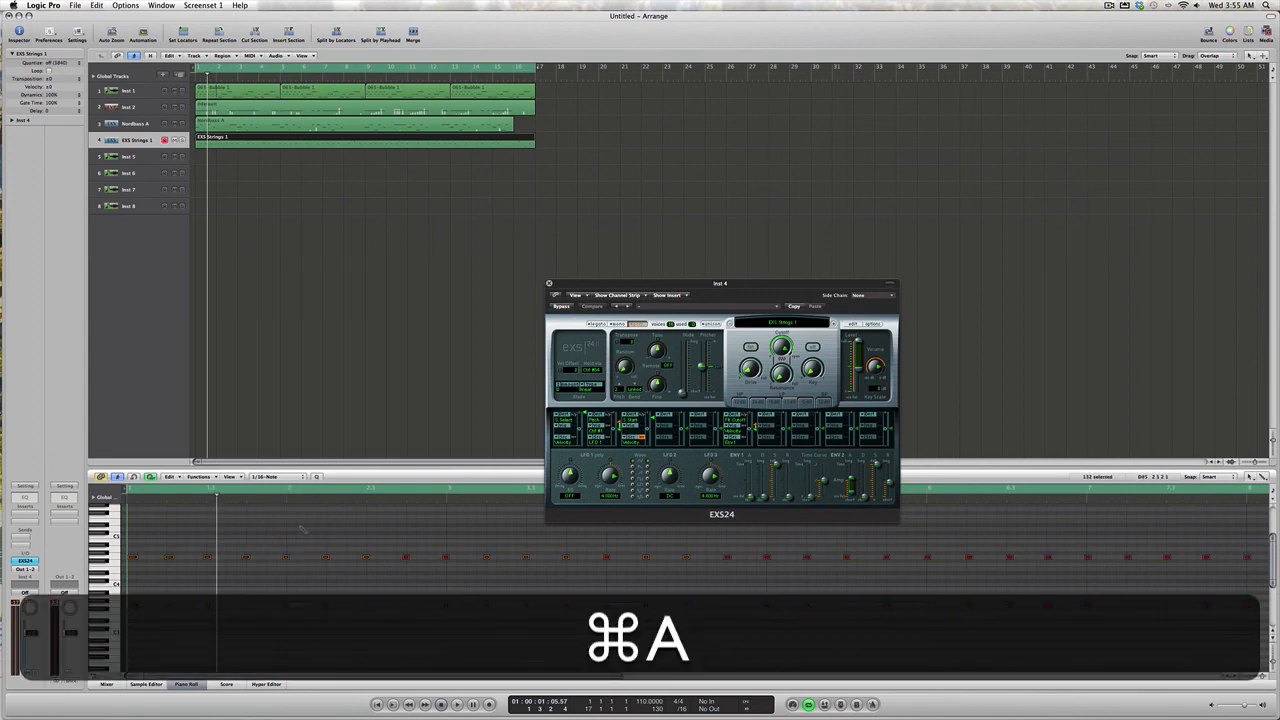
left_click(317, 477)
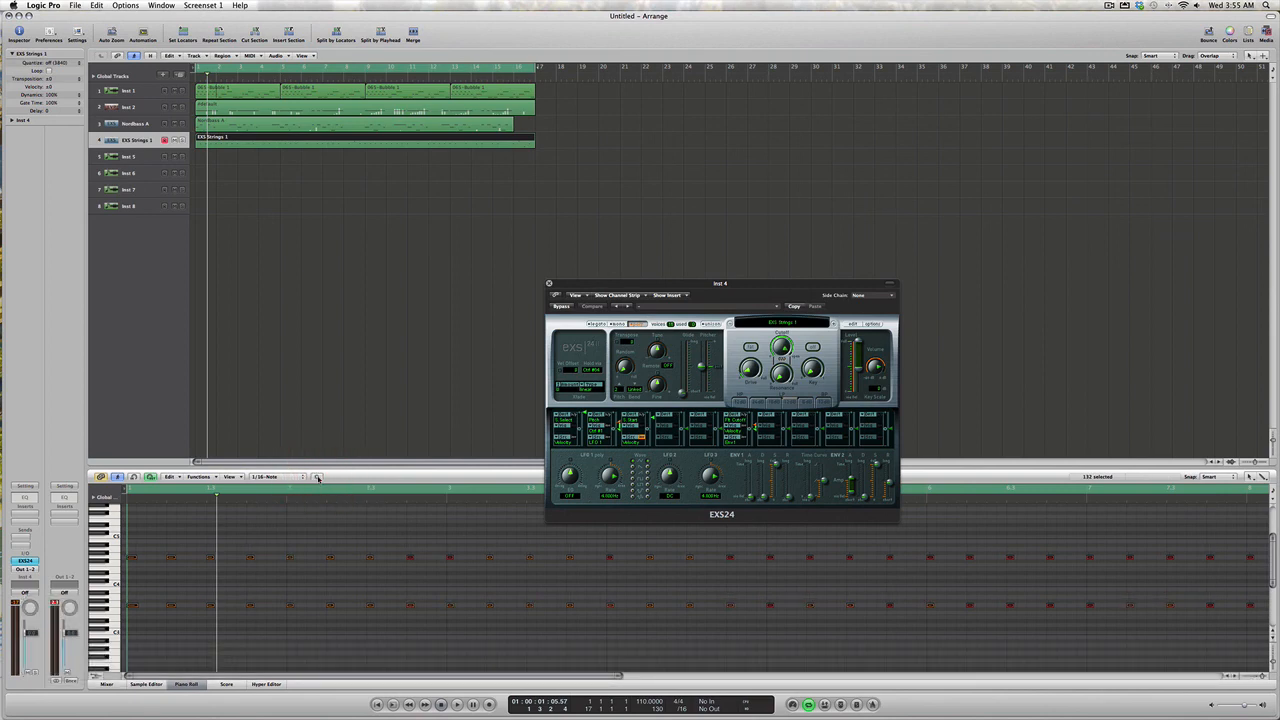
Play back the arrangement with the mixer shown and browse the insert effects available for the EXS Strings 1 track
key("space")
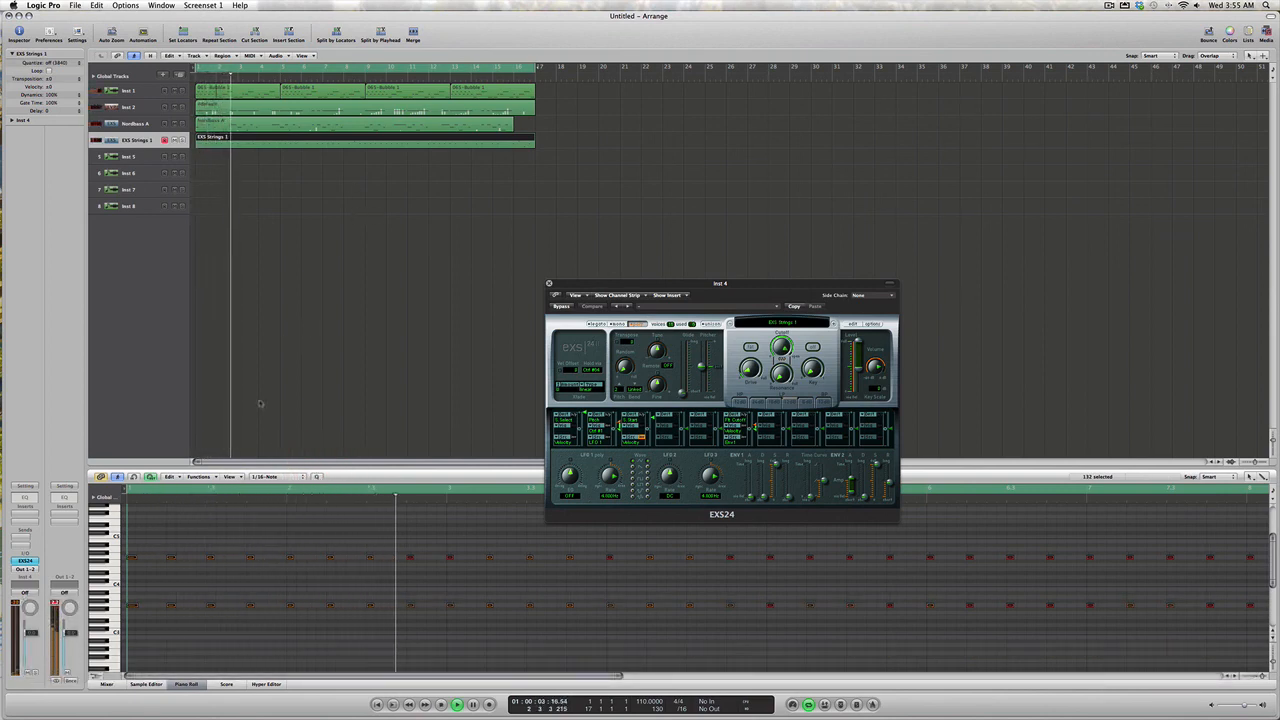
left_click(106, 684)
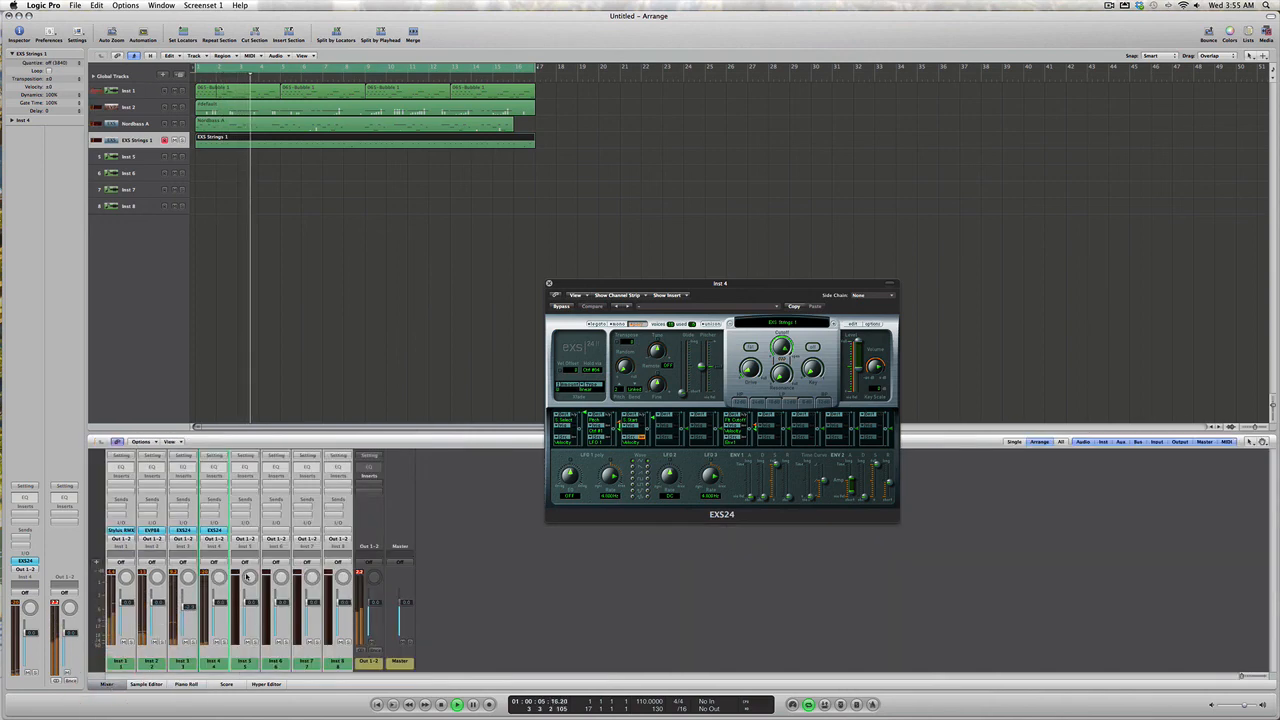
left_click(28, 513)
mouse_move(36, 567)
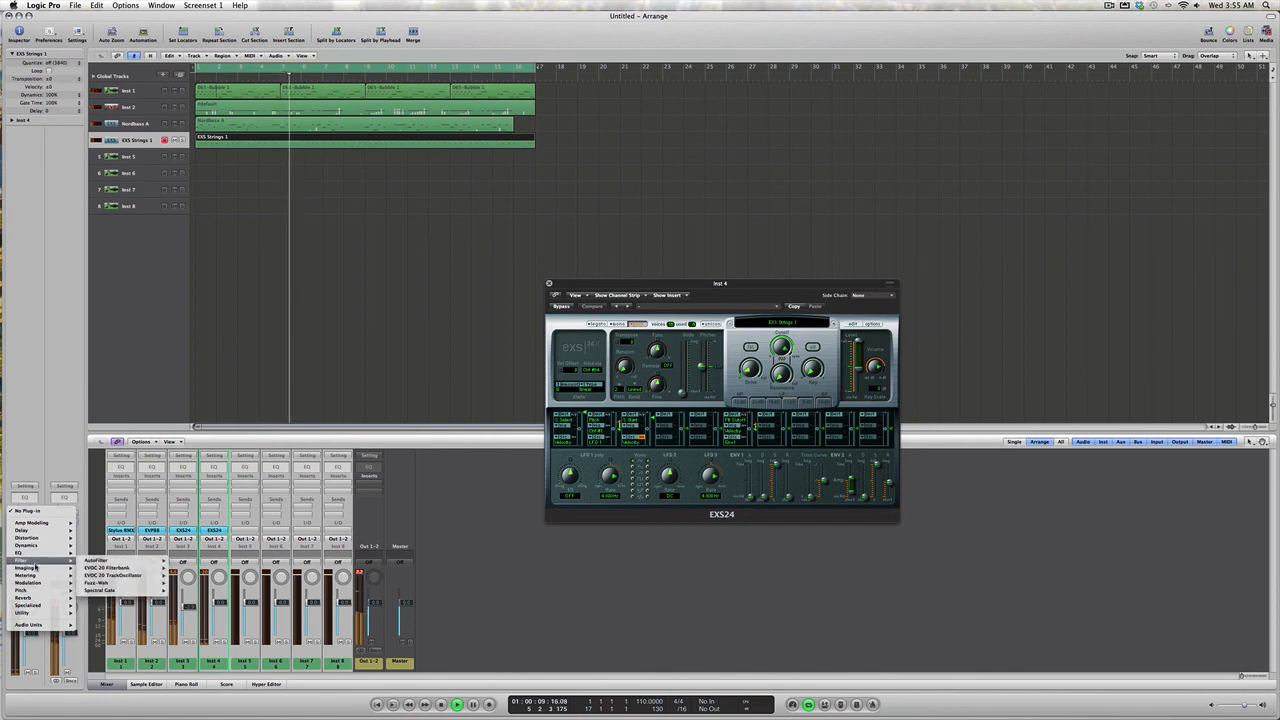
mouse_move(35, 598)
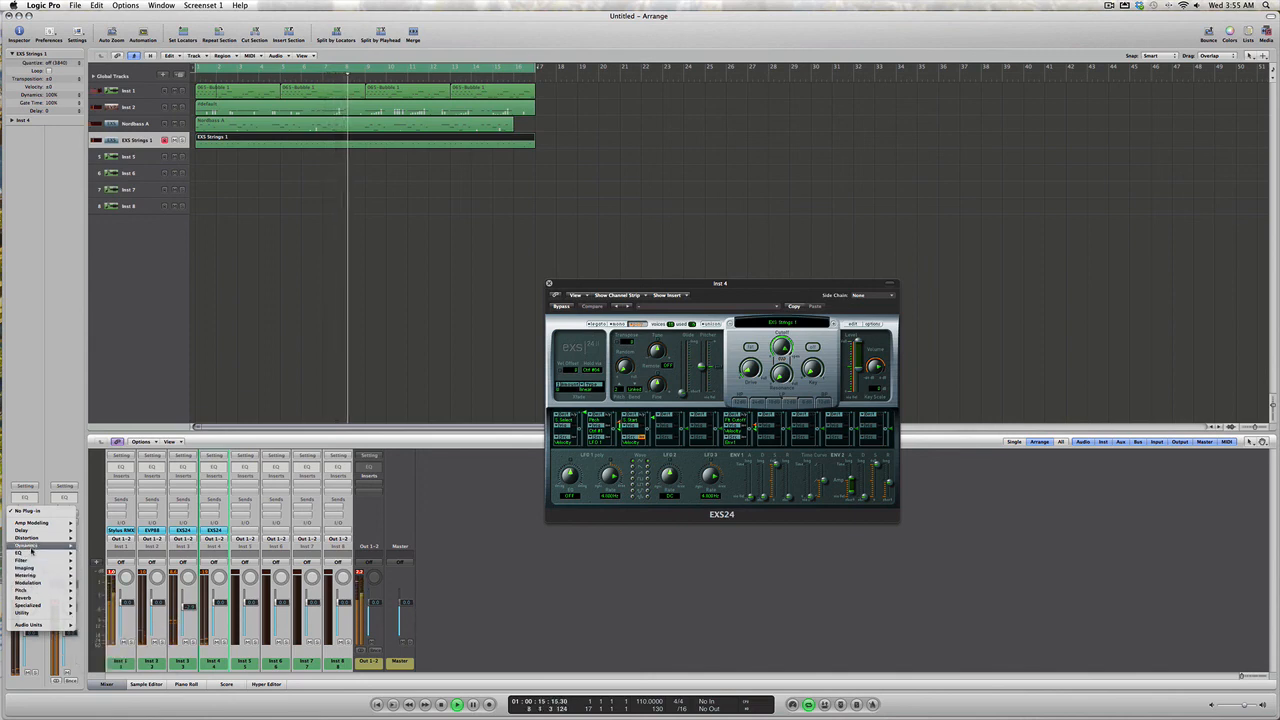
left_click(140, 339)
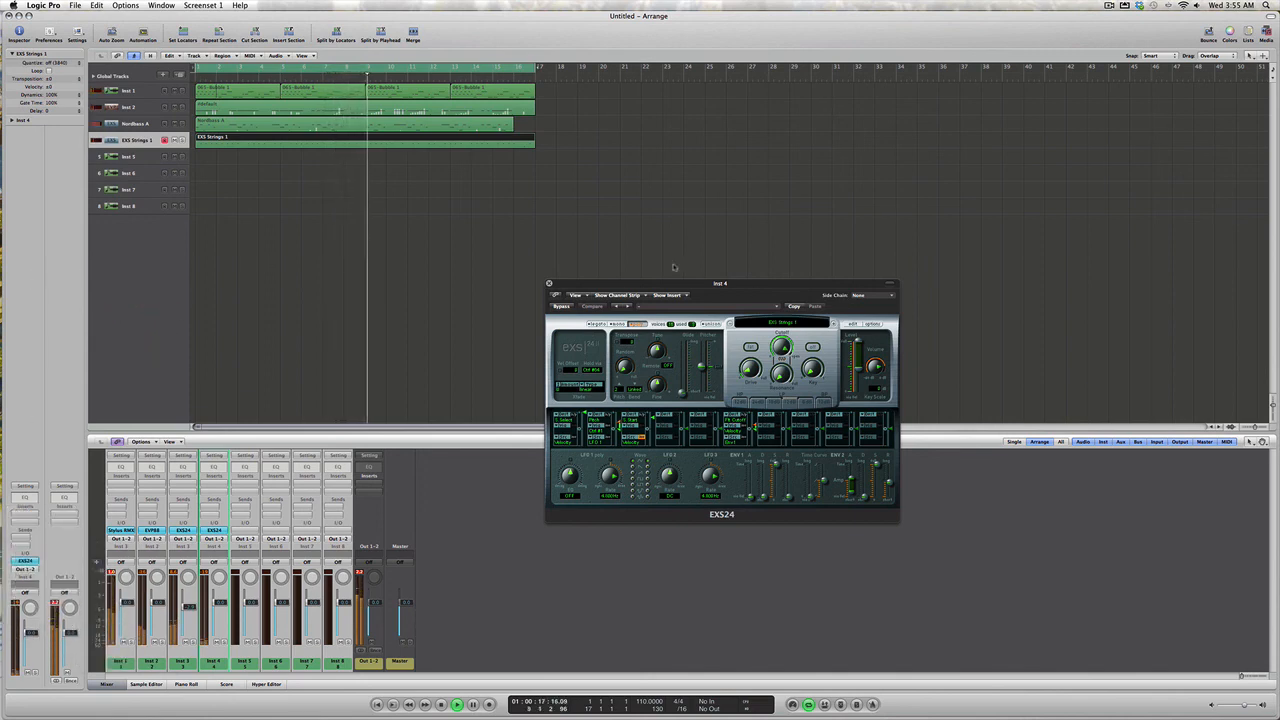
Move the EXS24 instrument window clear of the arrangement and raise the Out 1-2 channel's volume slightly
left_click_drag(597, 286, 741, 176)
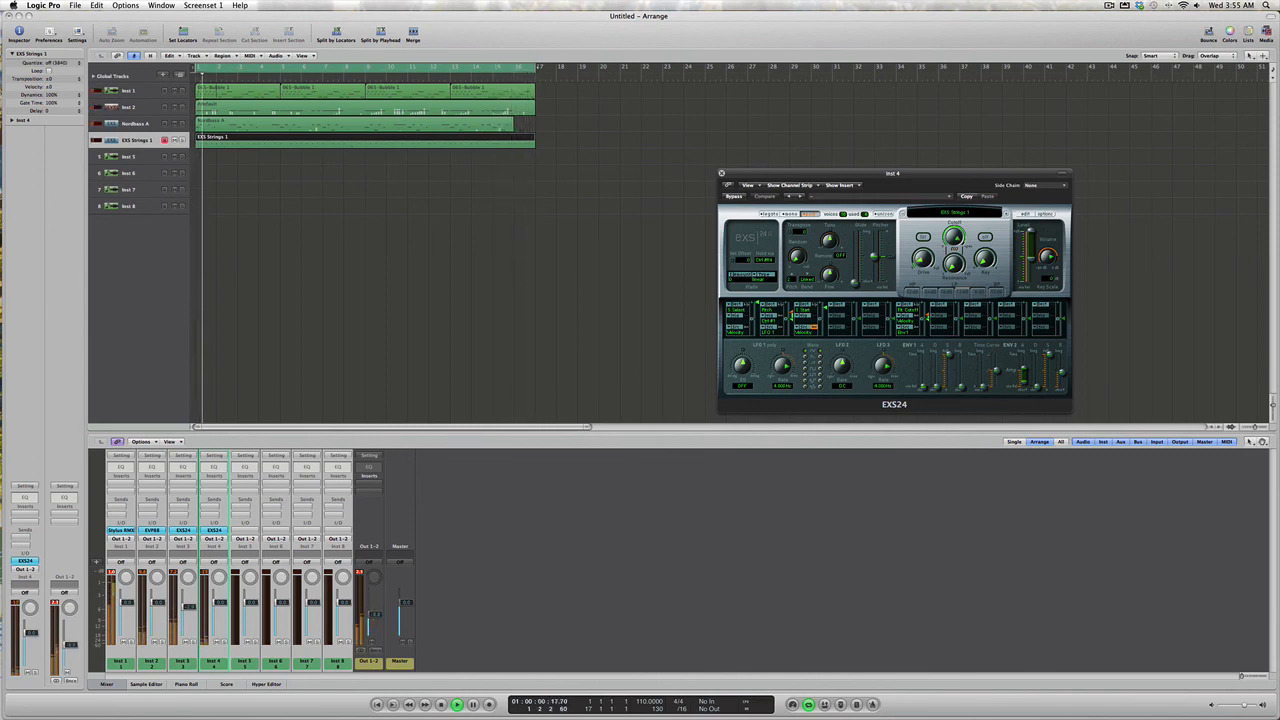
left_click_drag(375, 622, 375, 615)
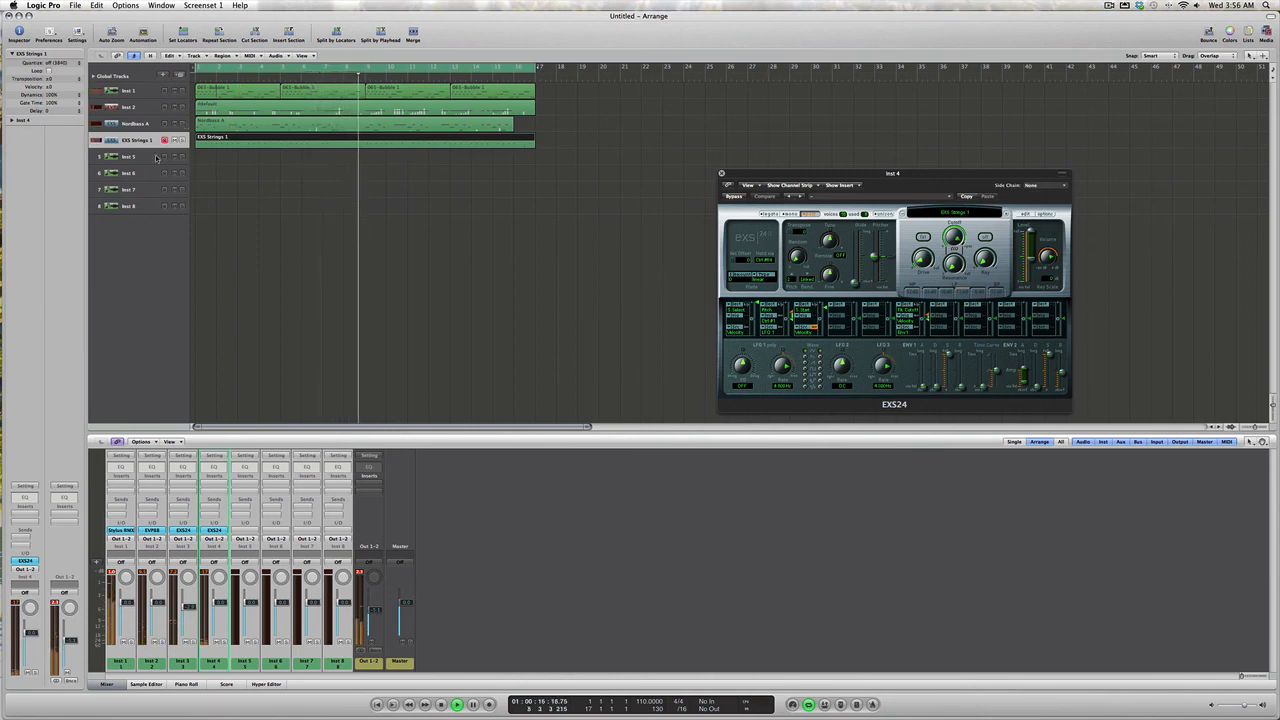
Add one mono audio track below Inst 8, with Input 1 as its input and Output 1-2 as its output
left_click(140, 208)
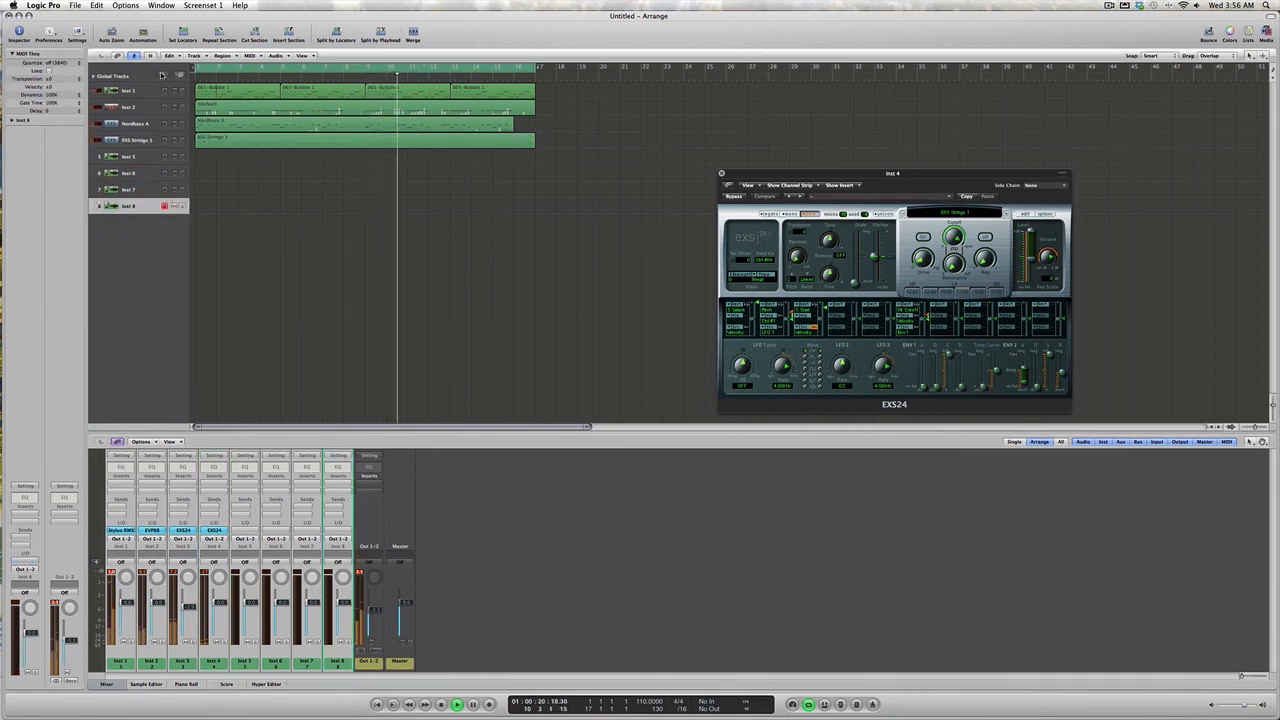
left_click(162, 74)
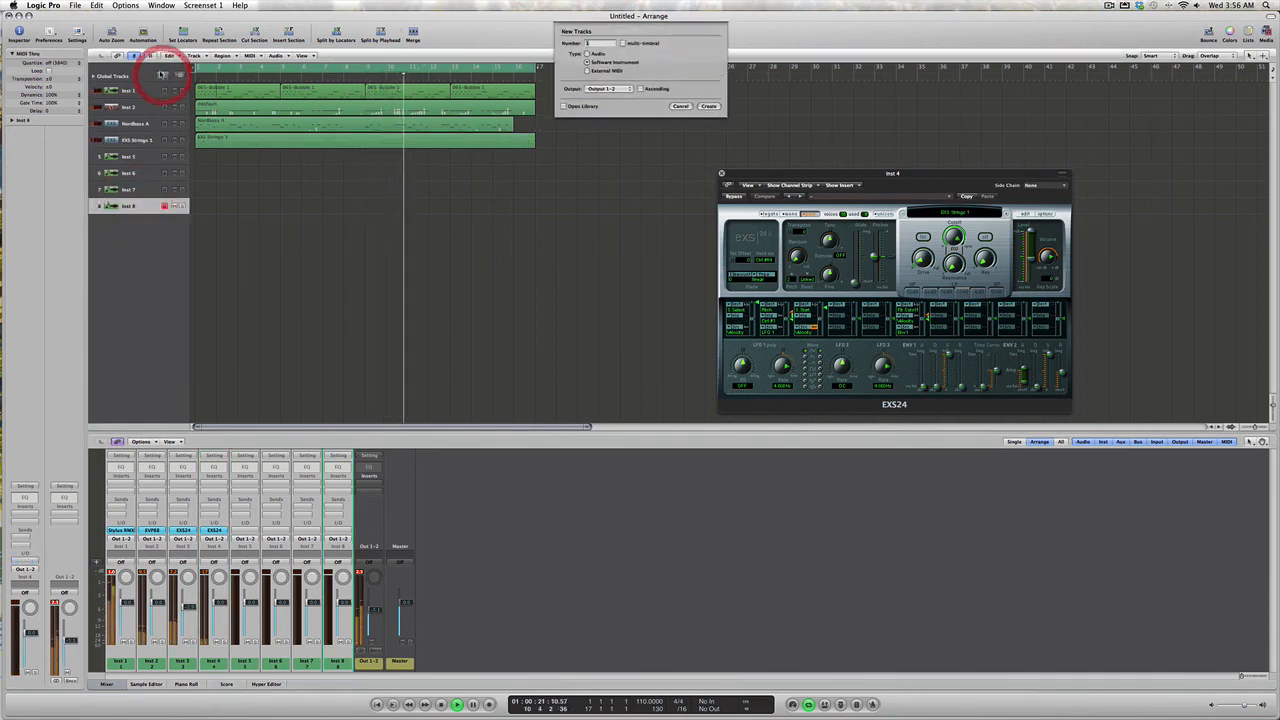
left_click(586, 54)
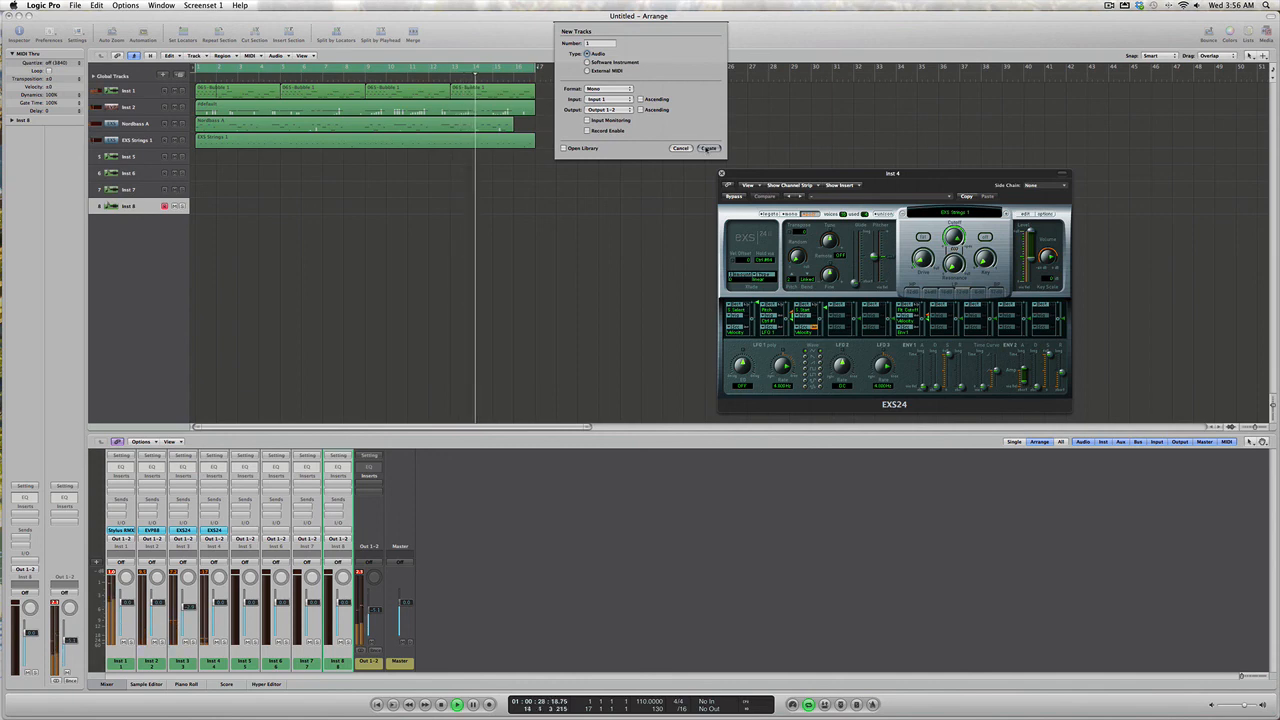
left_click(708, 148)
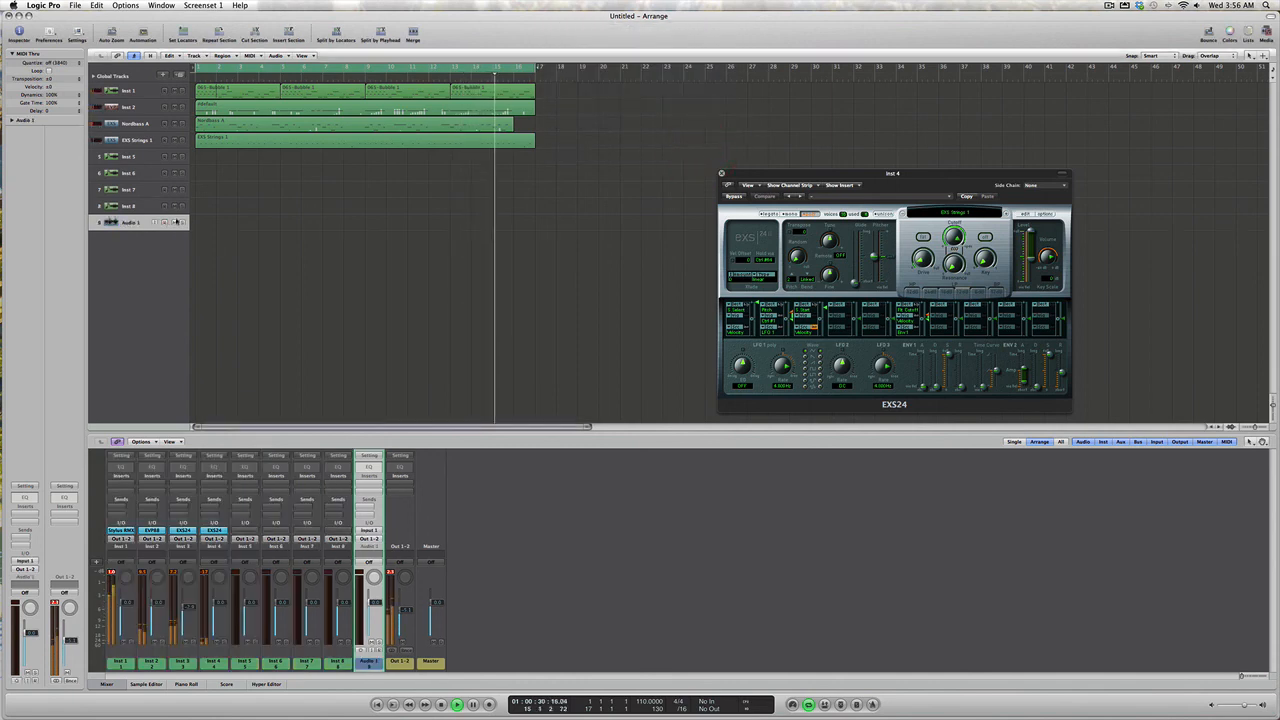